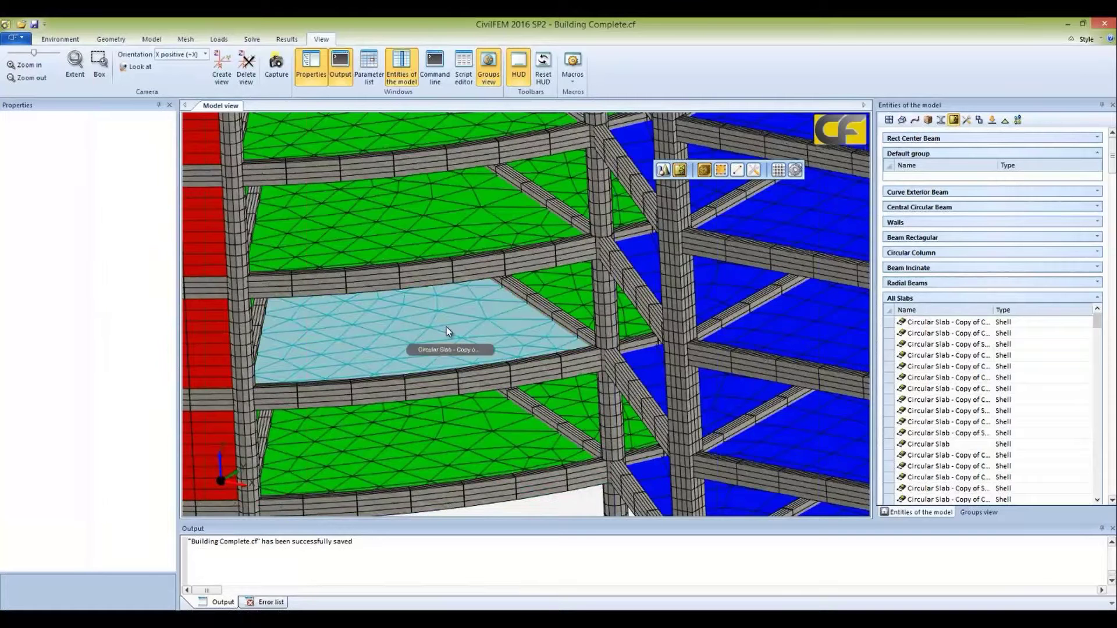
Inspect the acceleration properties of the existing Gravity load
{"action": "mouse_move", "coordinate": [446, 327]}
{"action": "middle_mouse_down"}
{"action": "mouse_move", "coordinate": [449, 299]}
{"action": "mouse_move", "coordinate": [447, 312]}
{"action": "middle_mouse_up"}
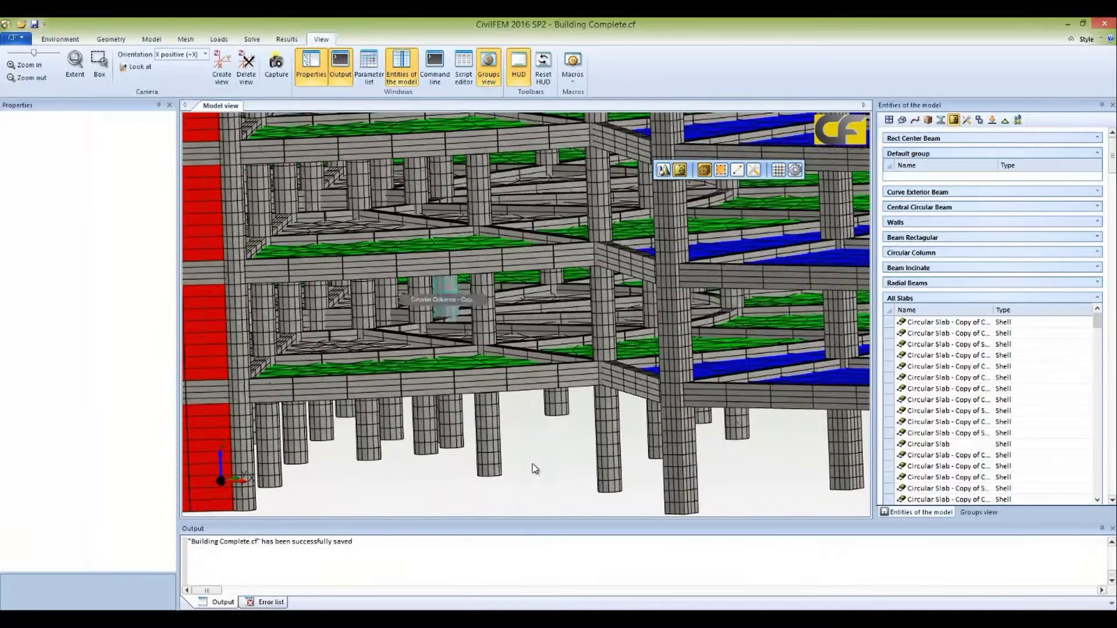
{"action": "scroll", "coordinate": [534, 462], "scroll_direction": "down", "scroll_amount": 6}
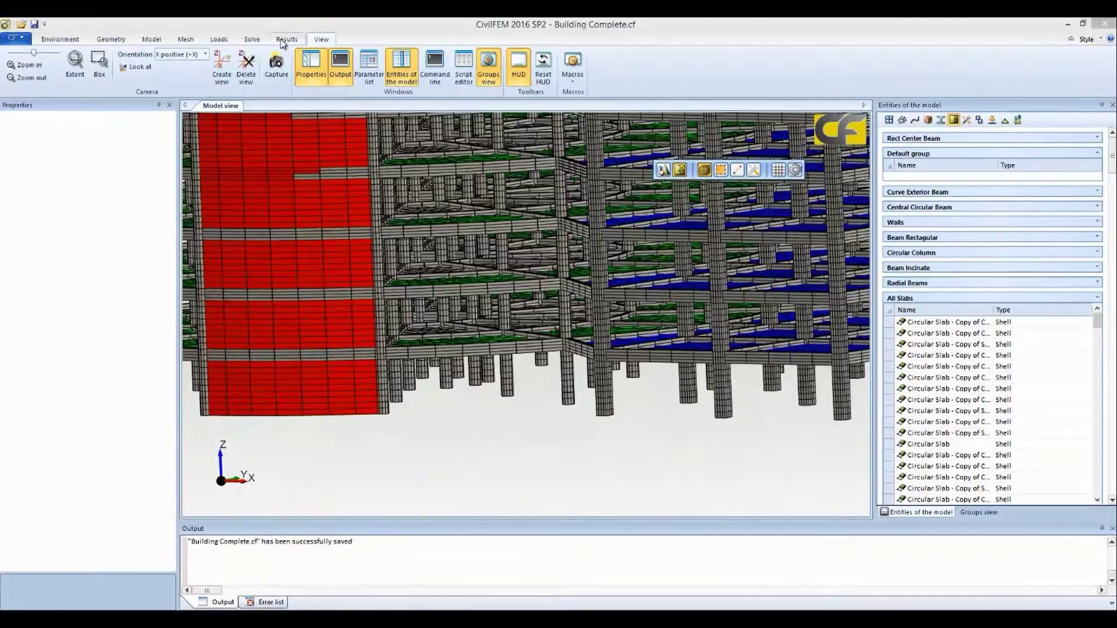
{"action": "left_click", "coordinate": [218, 39]}
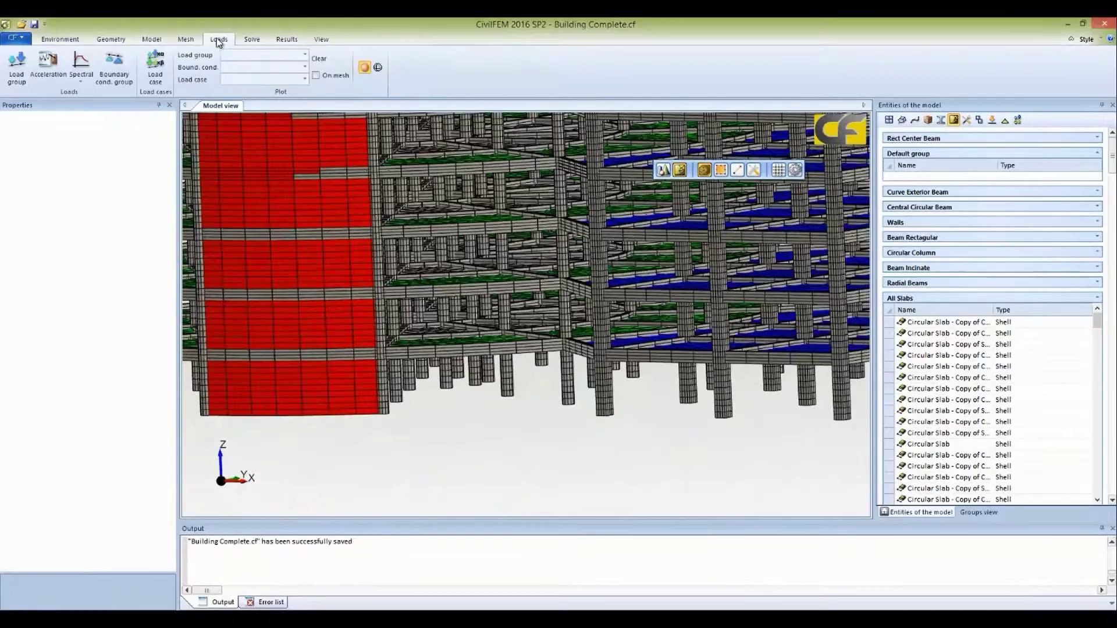
{"action": "left_click", "coordinate": [991, 122]}
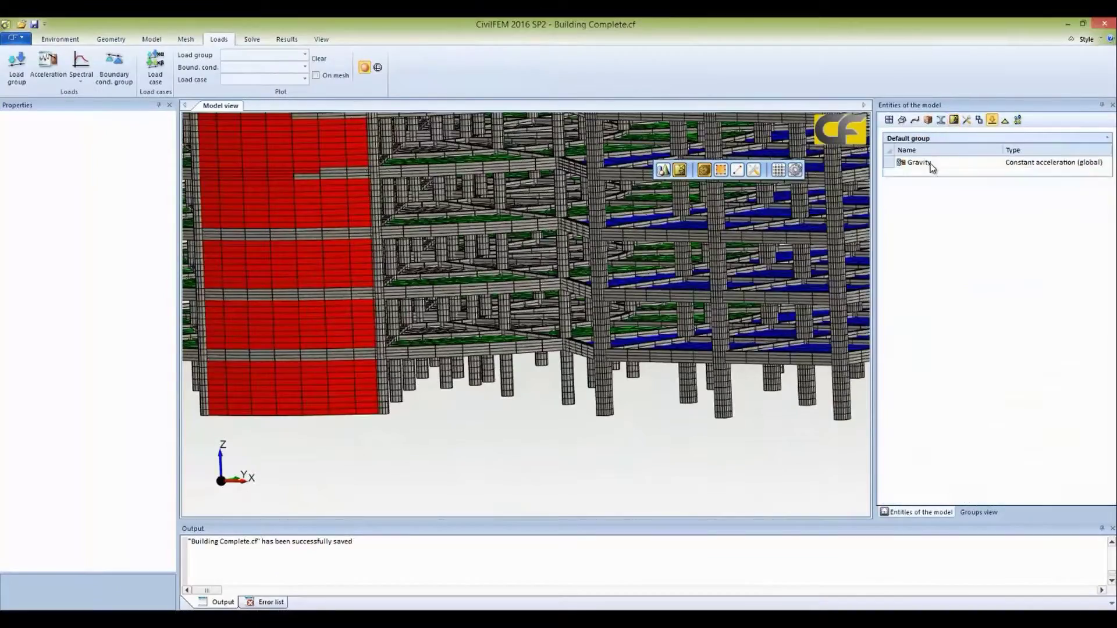
{"action": "left_click", "coordinate": [919, 163]}
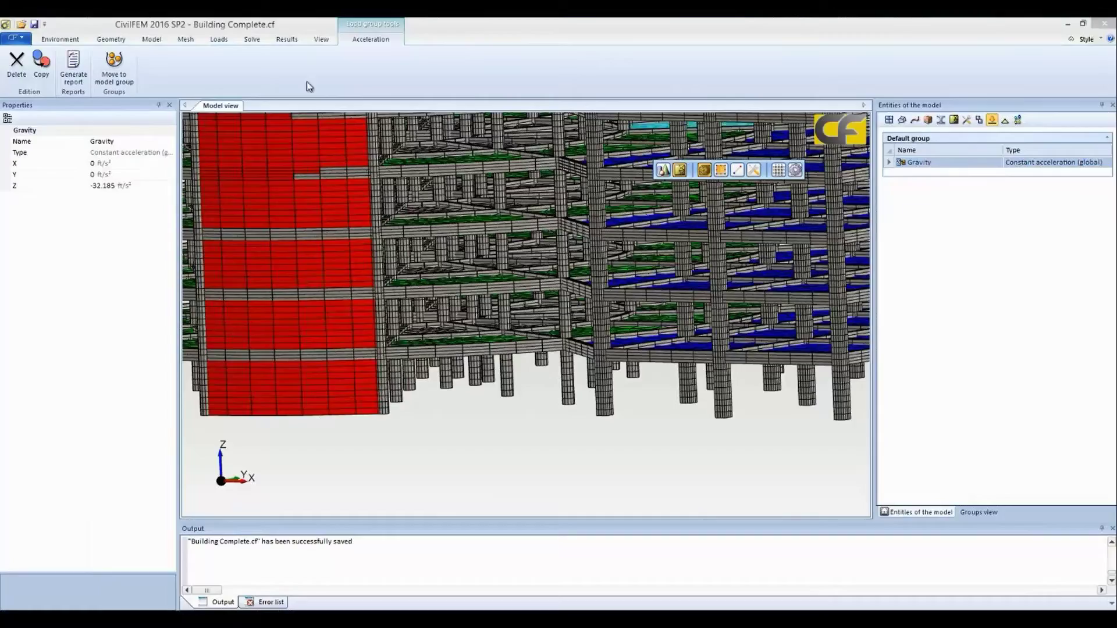
Create a structural load group named Pressure Load
{"action": "left_click", "coordinate": [219, 40]}
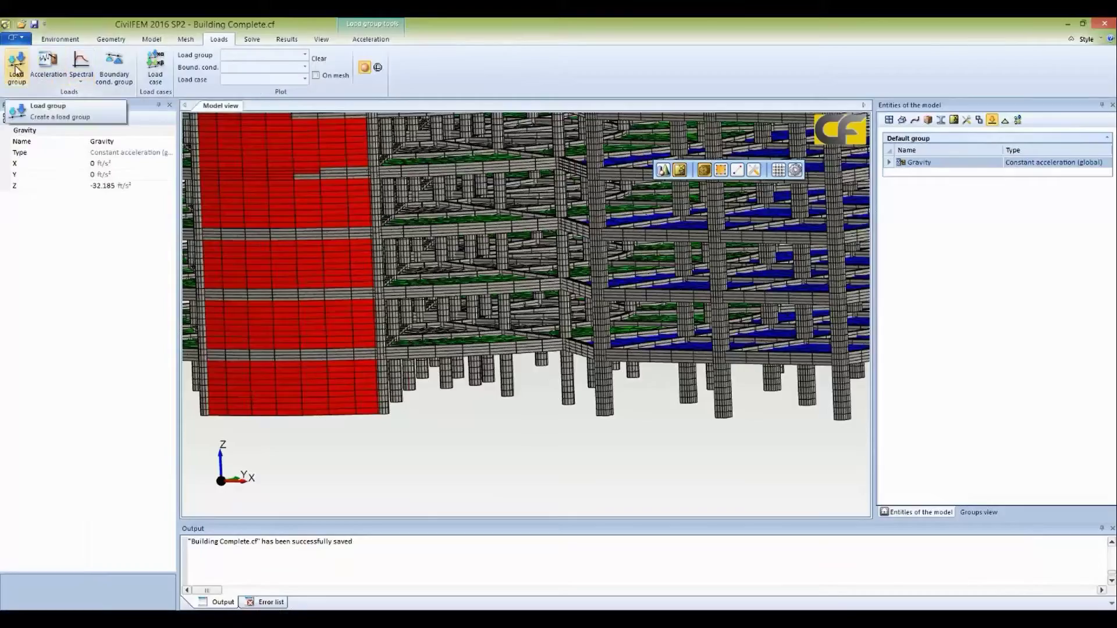
{"action": "left_click", "coordinate": [82, 80]}
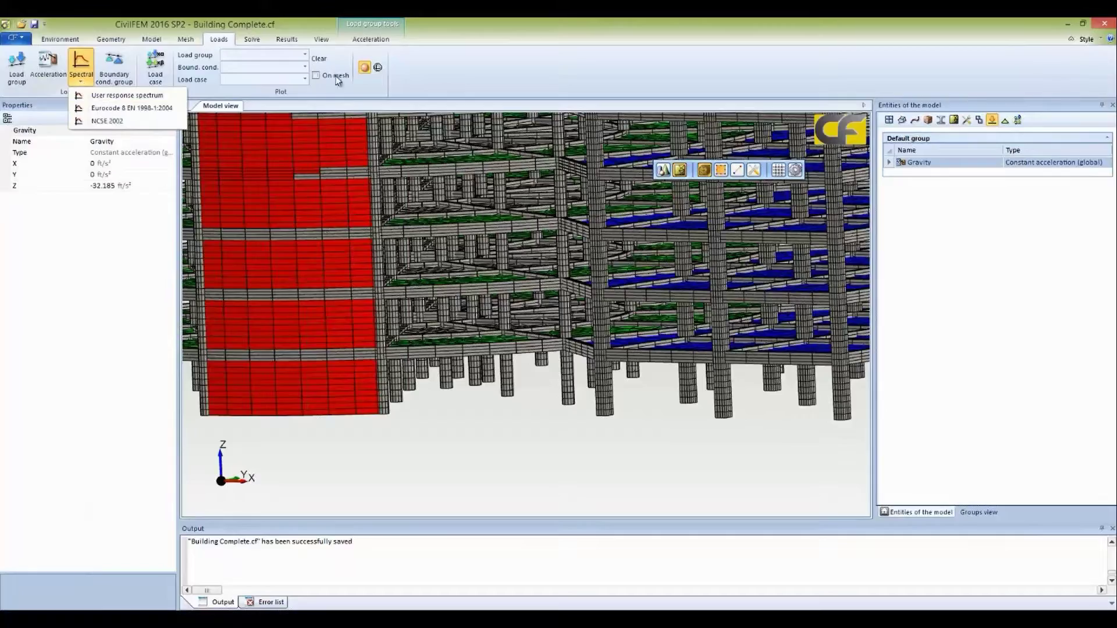
{"action": "left_click", "coordinate": [495, 89]}
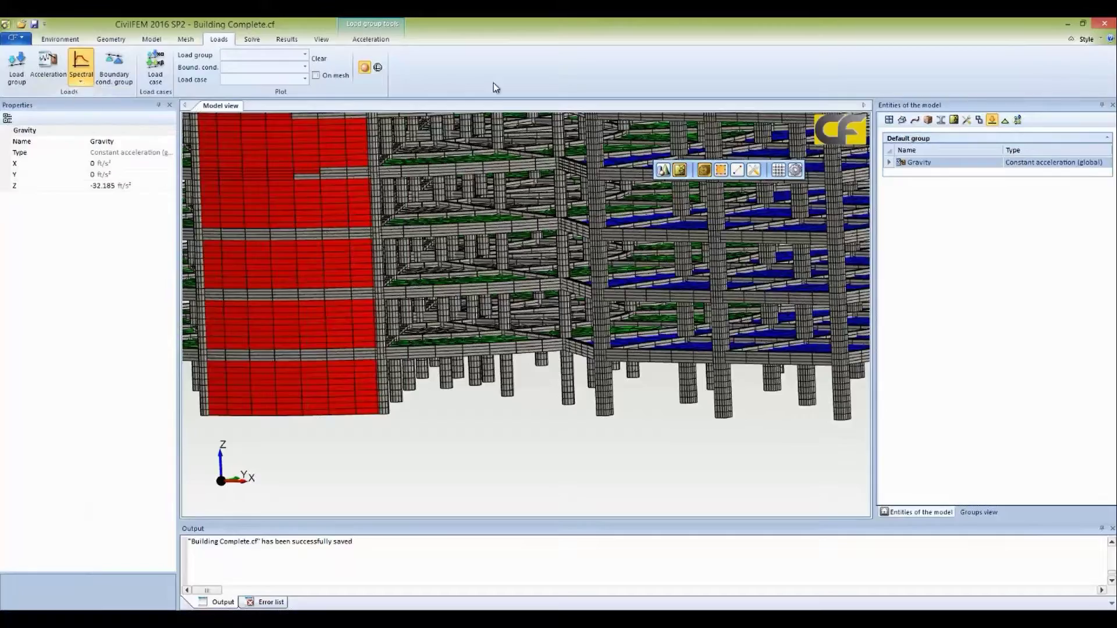
{"action": "left_click", "coordinate": [17, 70]}
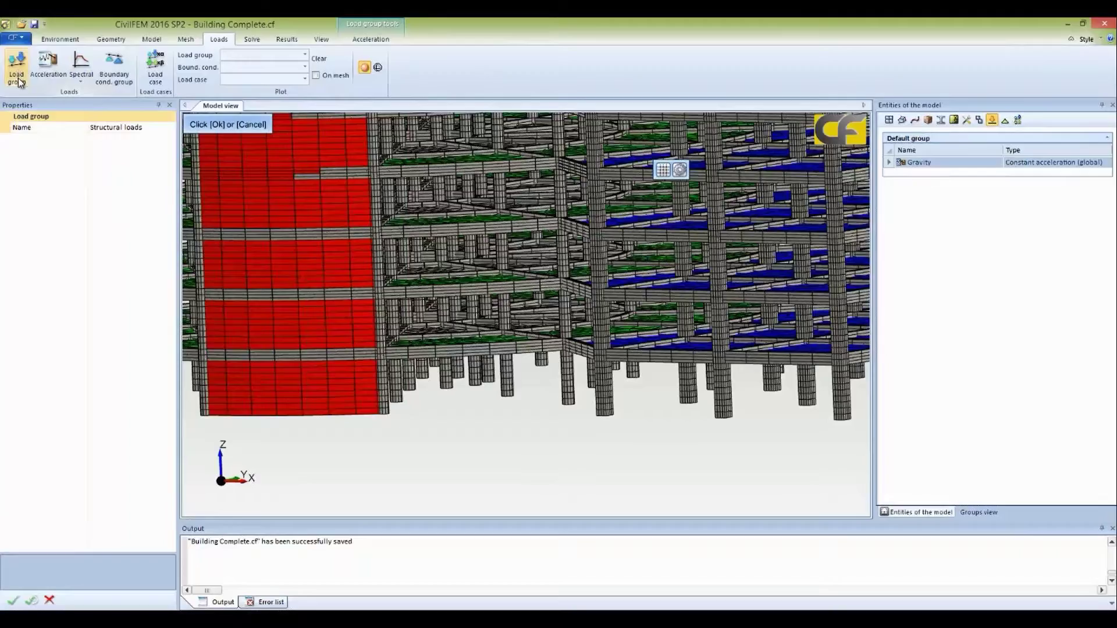
{"action": "left_click", "coordinate": [150, 128]}
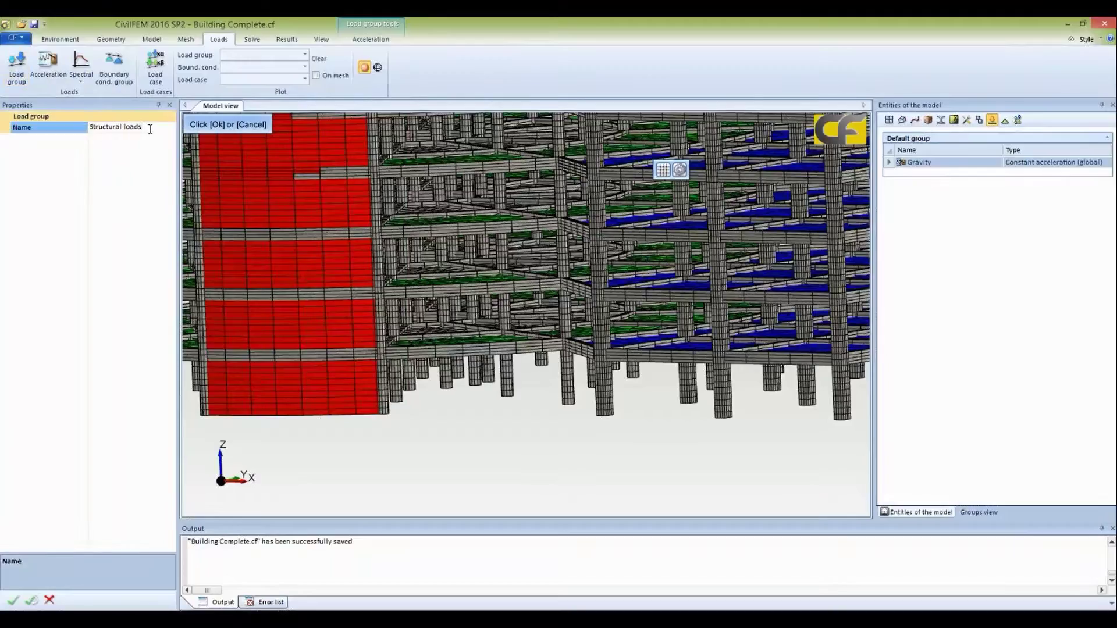
{"action": "left_click_drag", "start_coordinate": [147, 128], "coordinate": [84, 133]}
{"action": "type", "text": "Pressure Load"}
{"action": "left_click", "coordinate": [14, 601]}
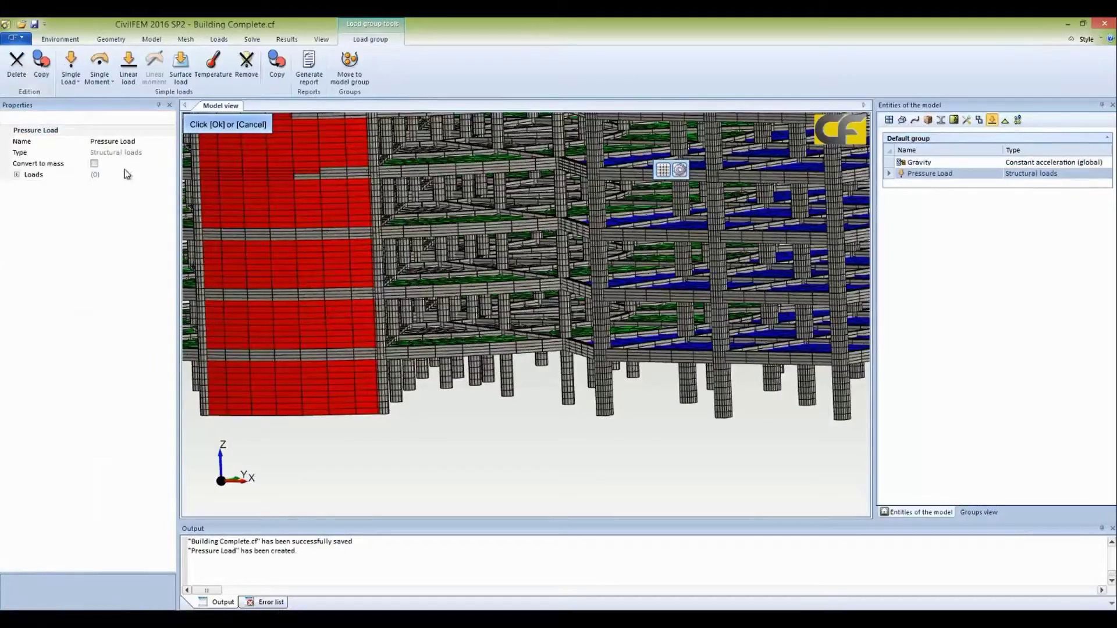
{"action": "left_click", "coordinate": [73, 73]}
{"action": "left_click", "coordinate": [75, 81]}
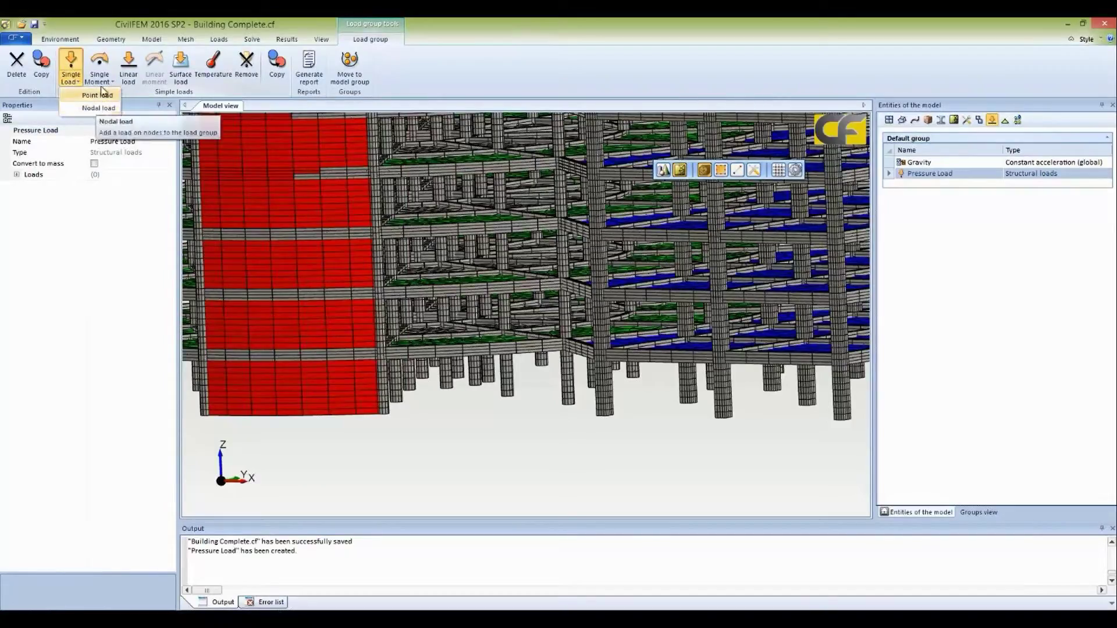
{"action": "left_click", "coordinate": [99, 79]}
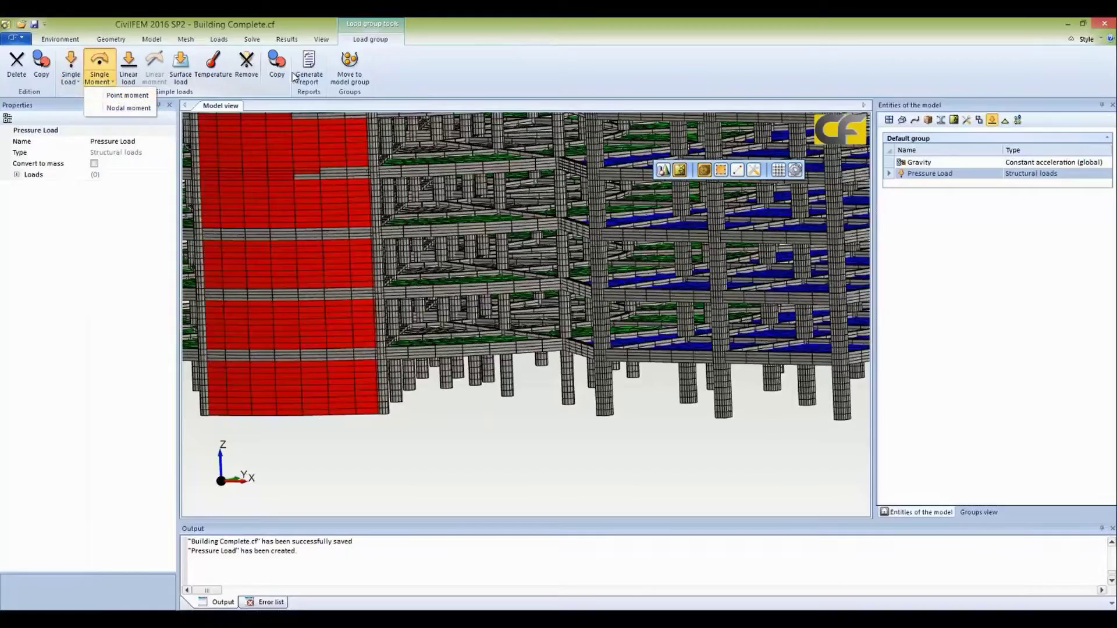
{"action": "left_click", "coordinate": [428, 79]}
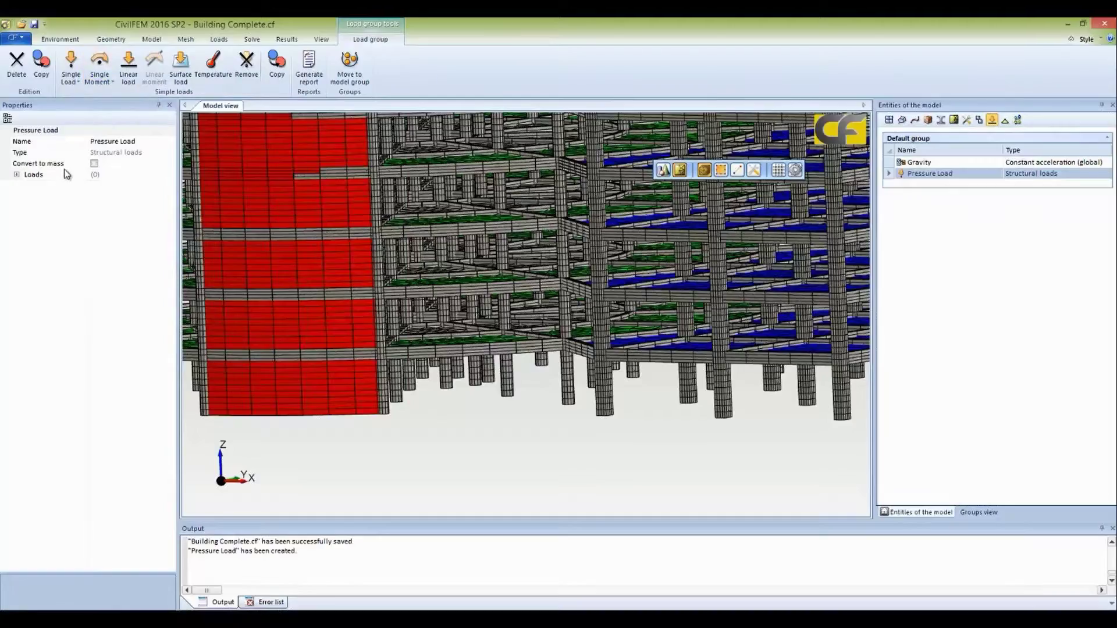
{"action": "left_click", "coordinate": [19, 178]}
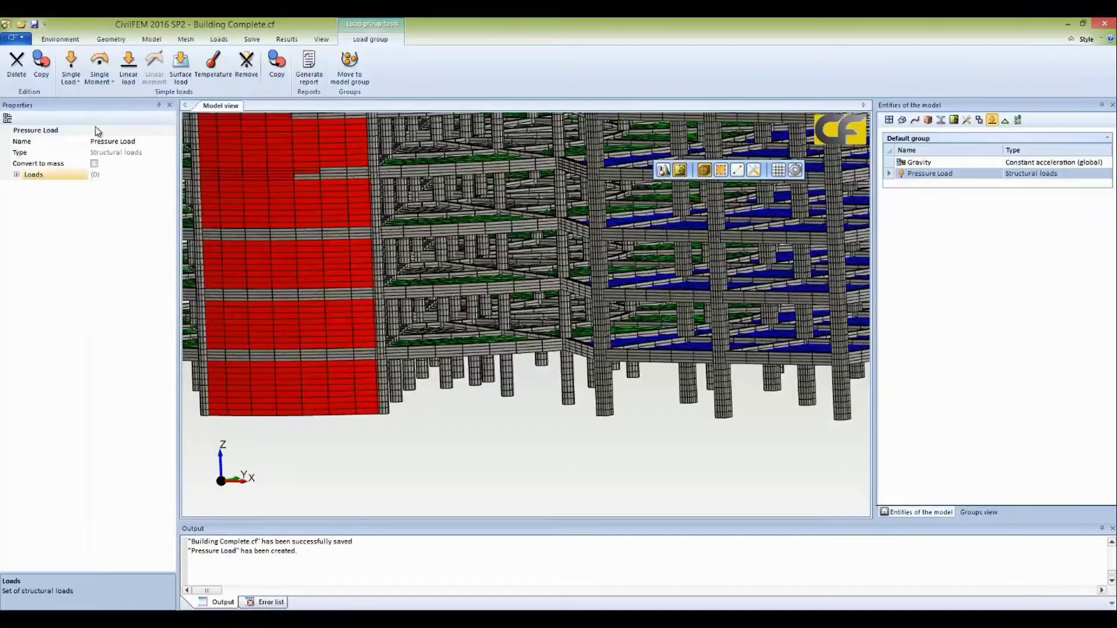
{"action": "left_click", "coordinate": [515, 464]}
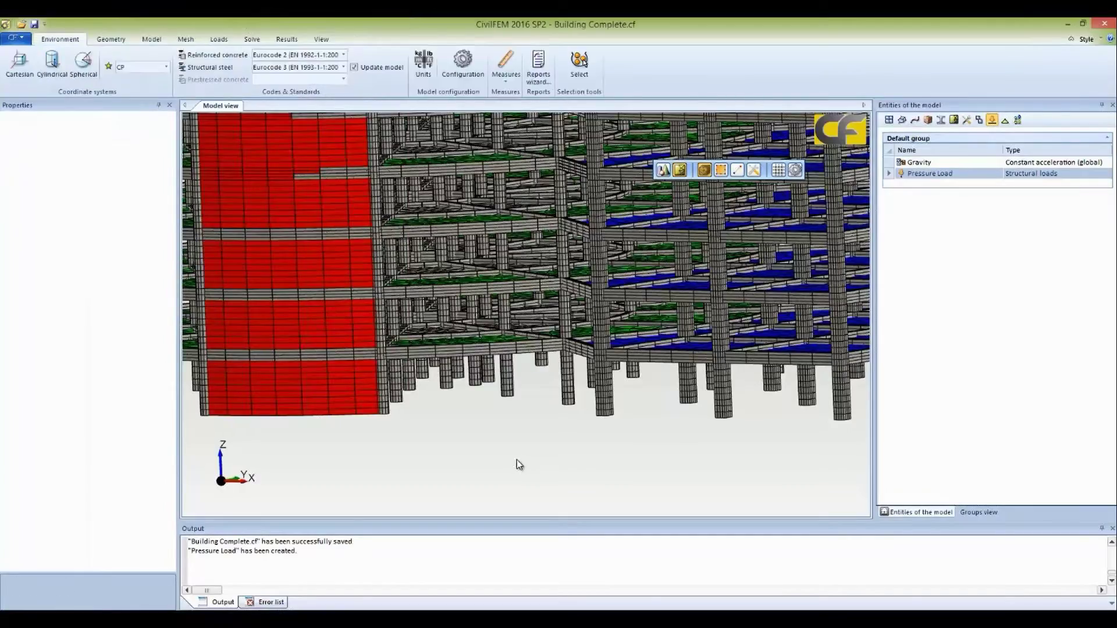
Start a surface load in the Pressure Load group and assign it to the rectangular roof slab at the building's front corner
{"action": "scroll", "coordinate": [515, 459], "scroll_direction": "down", "scroll_amount": 5}
{"action": "scroll", "coordinate": [616, 442], "scroll_direction": "down", "scroll_amount": 2}
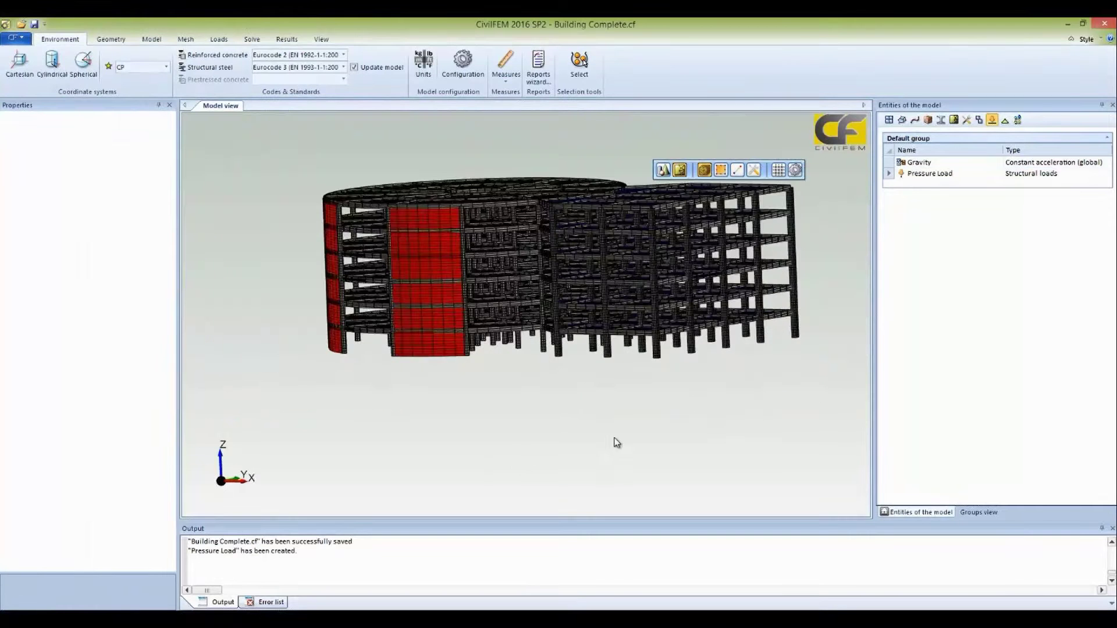
{"action": "middle_click_drag", "start_coordinate": [631, 434], "coordinate": [643, 499]}
{"action": "middle_click_drag", "start_coordinate": [686, 424], "coordinate": [706, 443]}
{"action": "scroll", "coordinate": [706, 442], "scroll_direction": "up", "scroll_amount": 1}
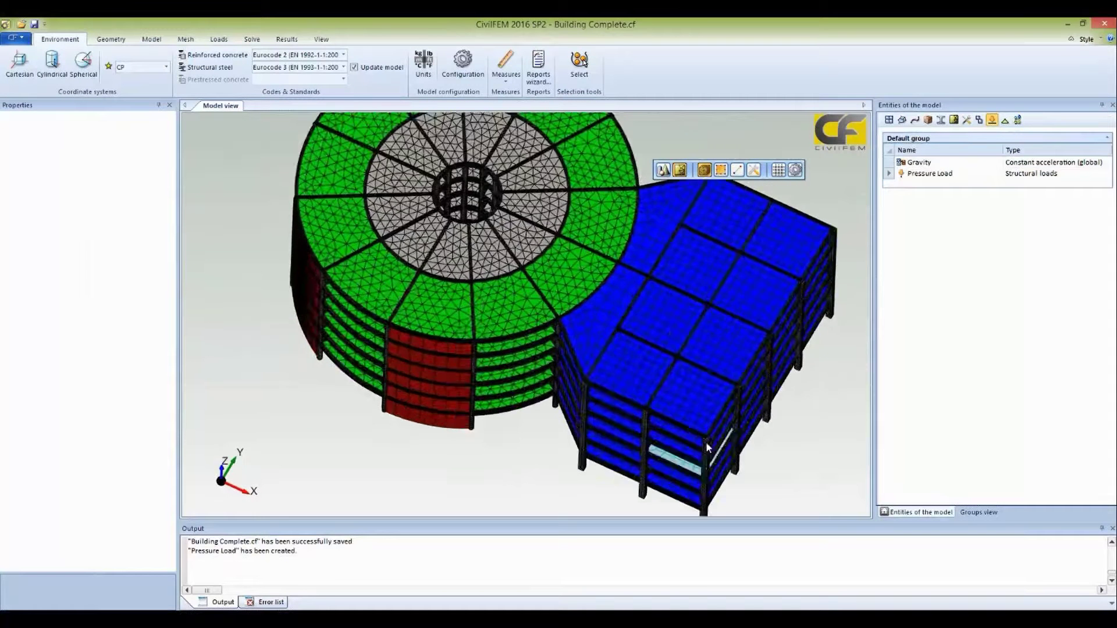
{"action": "scroll", "coordinate": [707, 442], "scroll_direction": "up", "scroll_amount": 4}
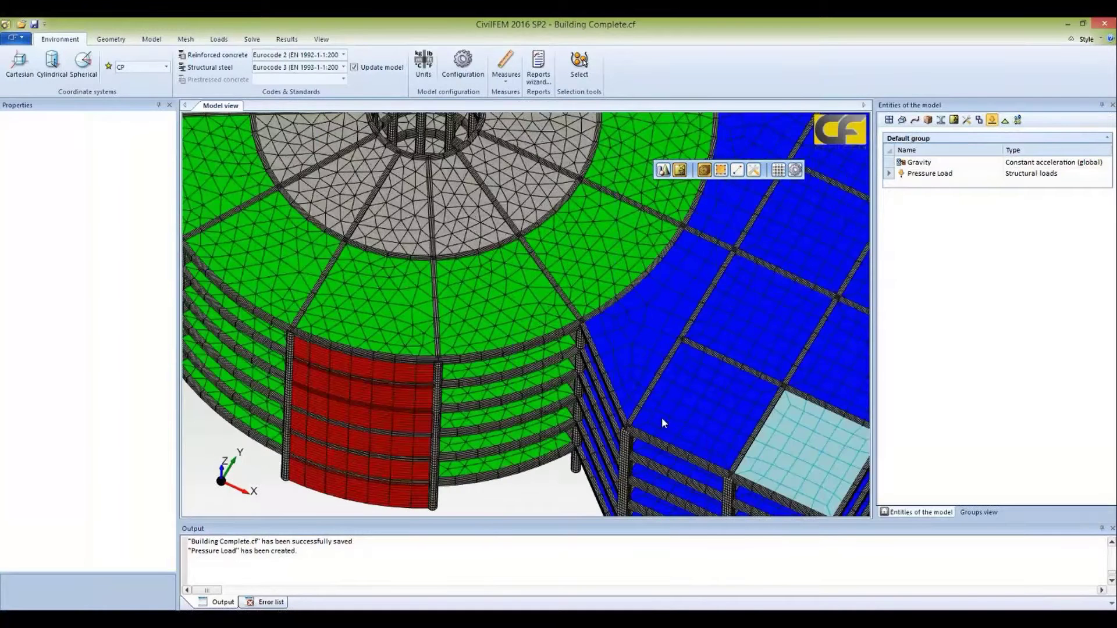
{"action": "middle_click_drag", "start_coordinate": [662, 418], "coordinate": [454, 340]}
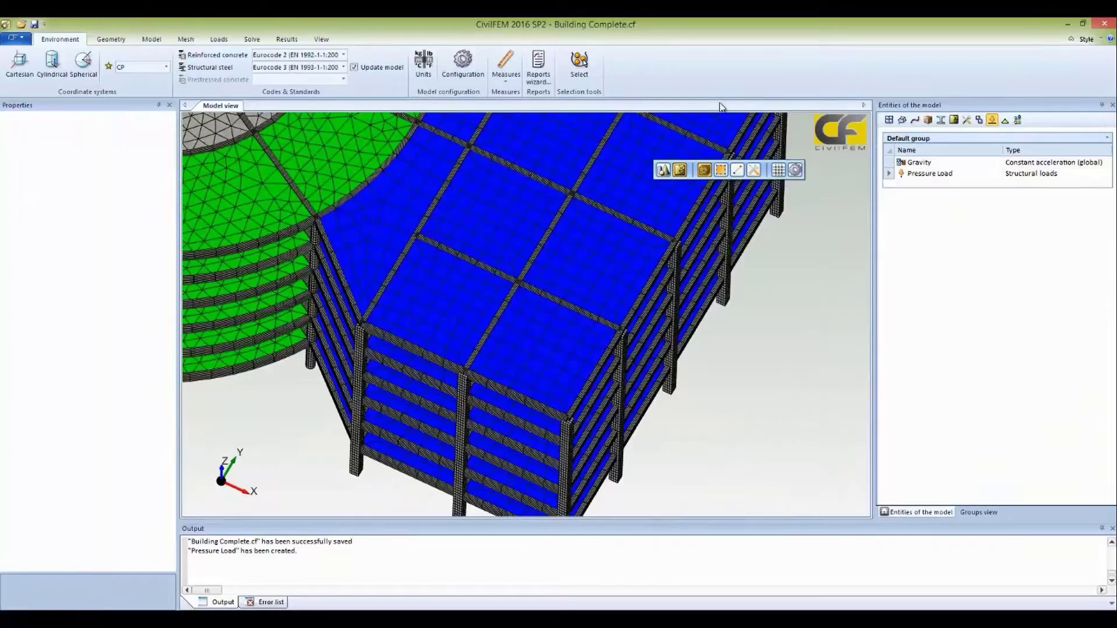
{"action": "left_click", "coordinate": [926, 175]}
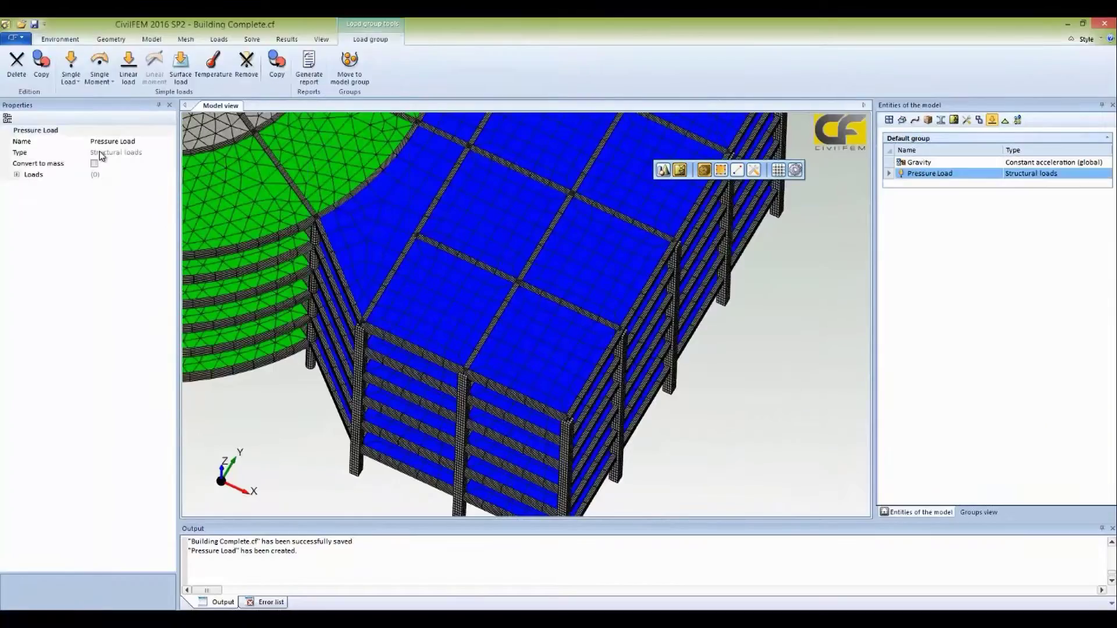
{"action": "left_click", "coordinate": [182, 65]}
{"action": "left_click", "coordinate": [180, 64]}
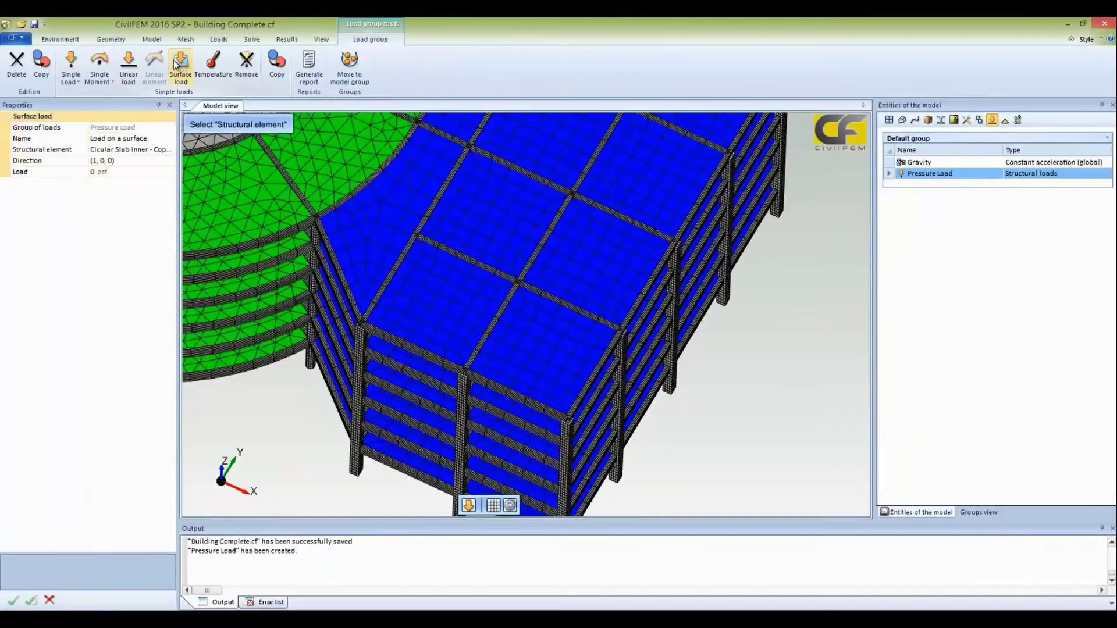
{"action": "left_click", "coordinate": [112, 151]}
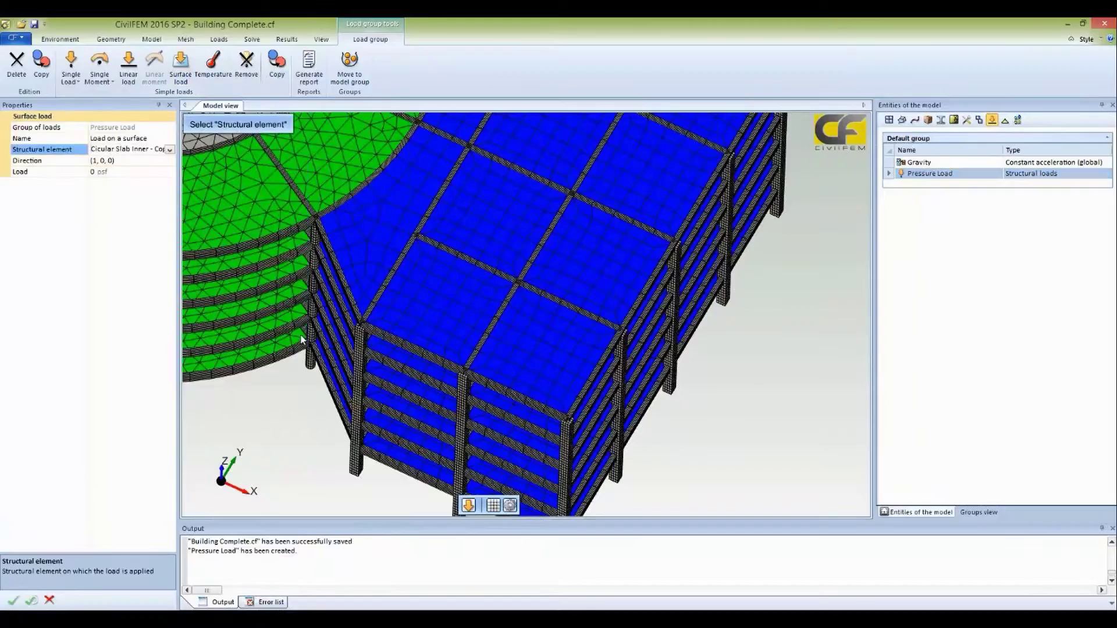
{"action": "left_click", "coordinate": [531, 350]}
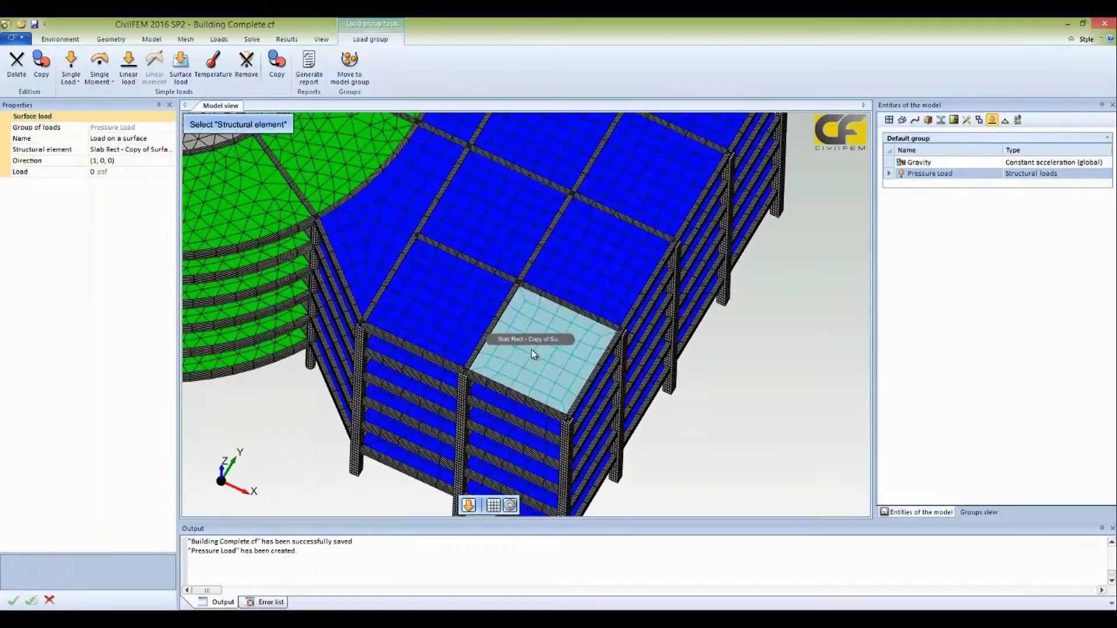
Set the surface load's direction to (0, 0, -1) and its value to 125 psf, and create the load
{"action": "left_click", "coordinate": [97, 162]}
{"action": "left_click", "coordinate": [96, 163]}
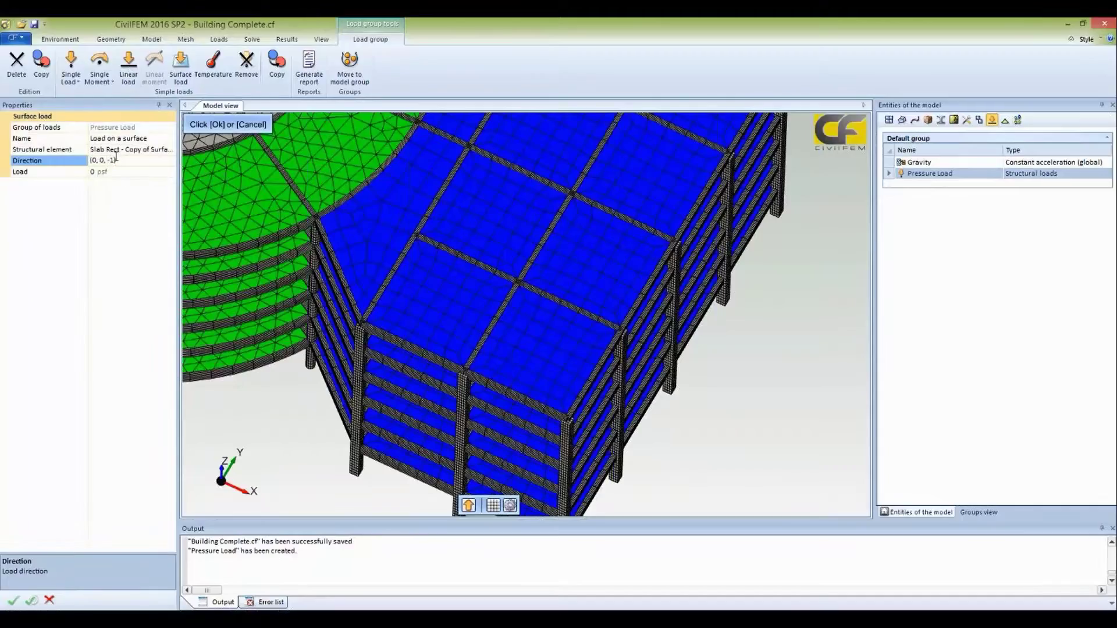
{"action": "left_click", "coordinate": [93, 174]}
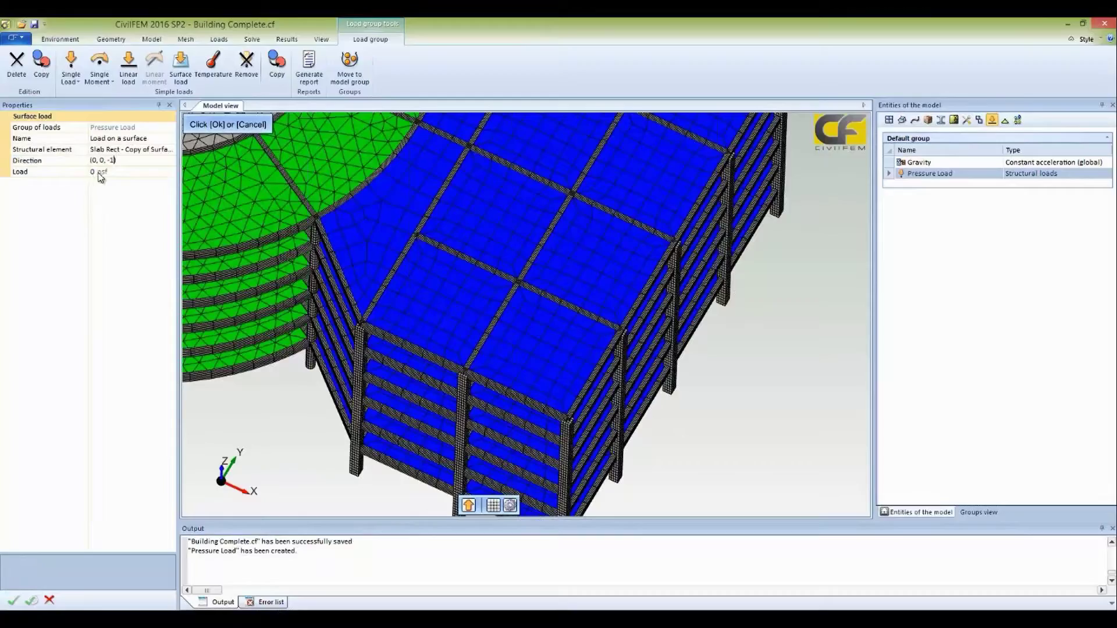
{"action": "left_click", "coordinate": [101, 175]}
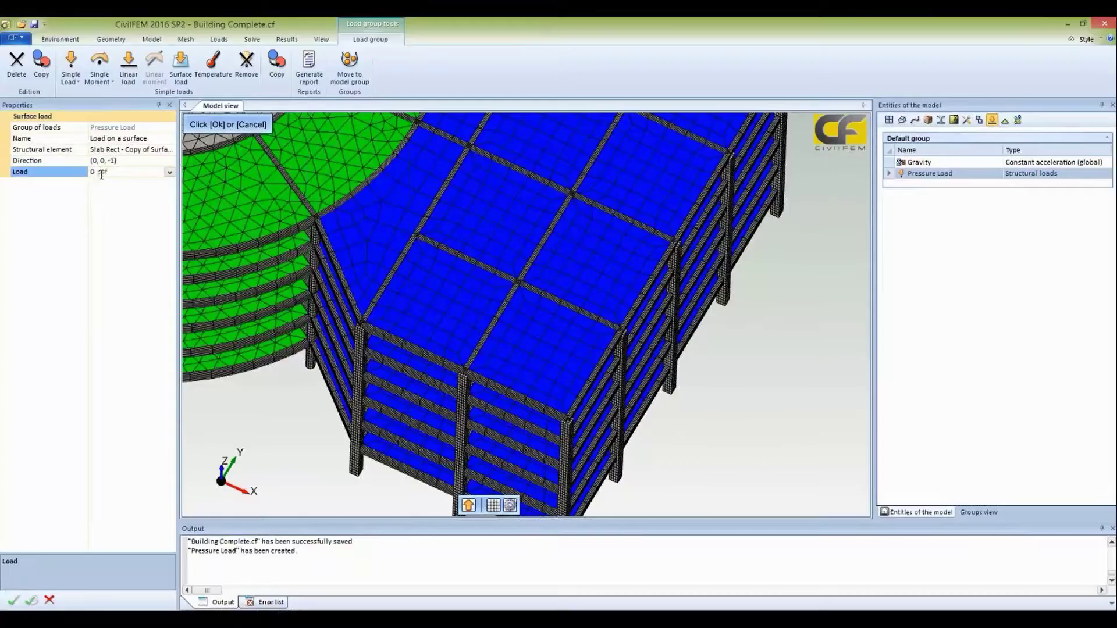
{"action": "type", "text": "125"}
{"action": "left_click", "coordinate": [63, 359]}
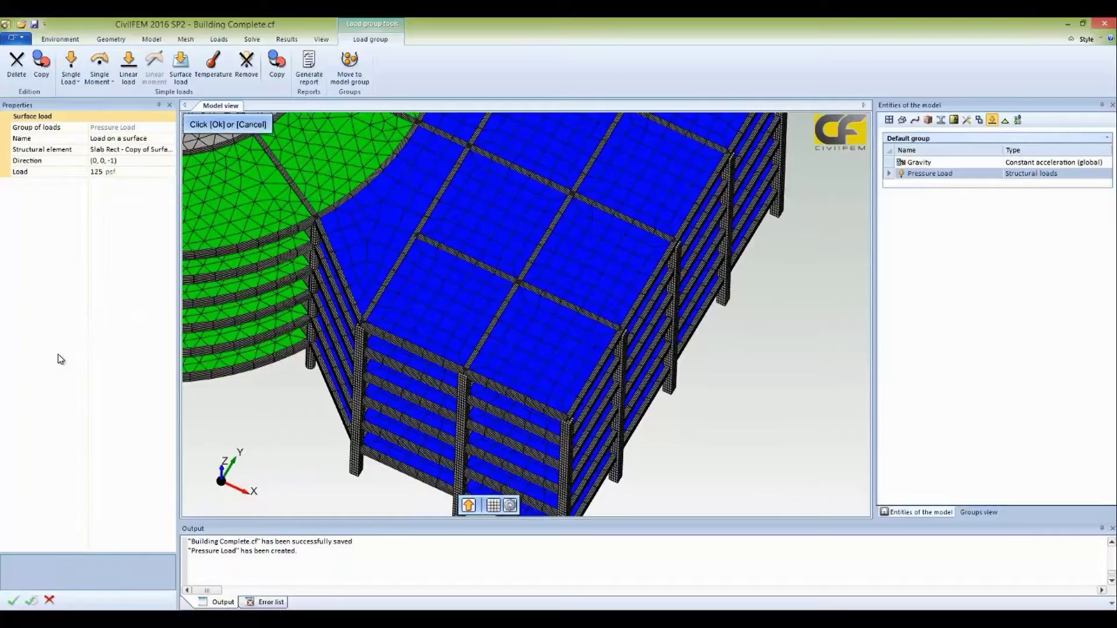
{"action": "left_click", "coordinate": [15, 603]}
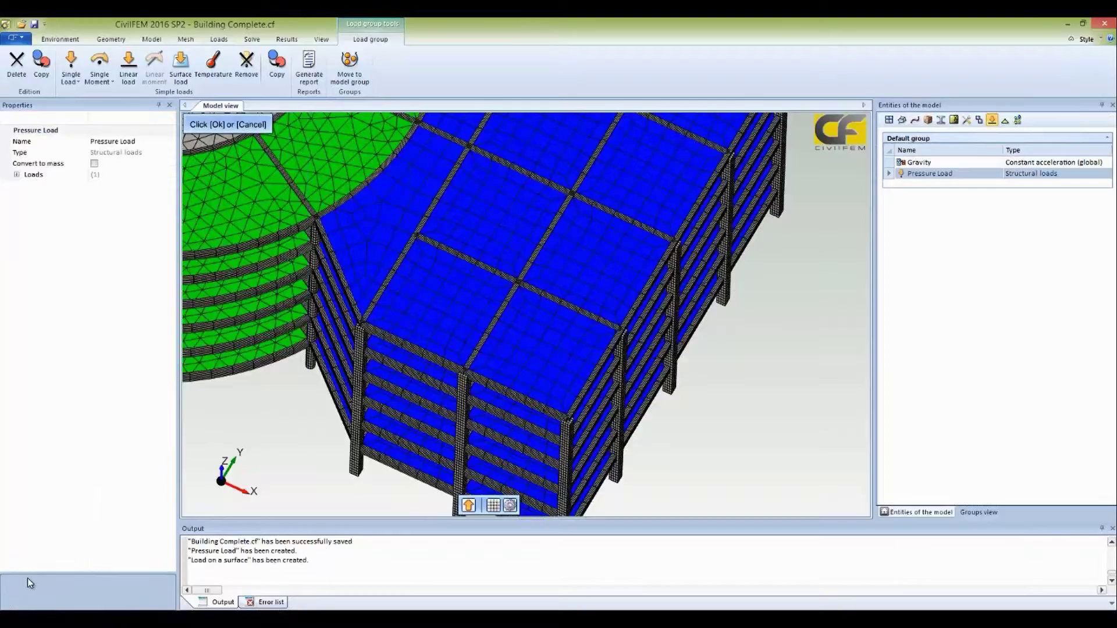
Expand the new surface load's details and plot the Pressure Load group on the mesh of the roof slab
{"action": "left_click", "coordinate": [17, 175]}
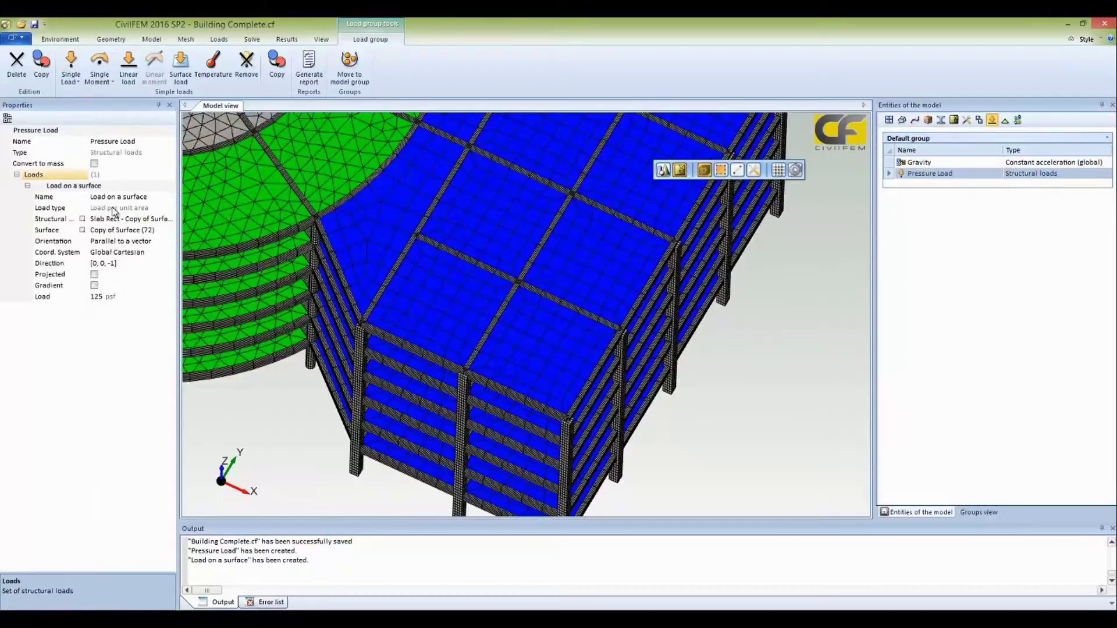
{"action": "left_click", "coordinate": [221, 40]}
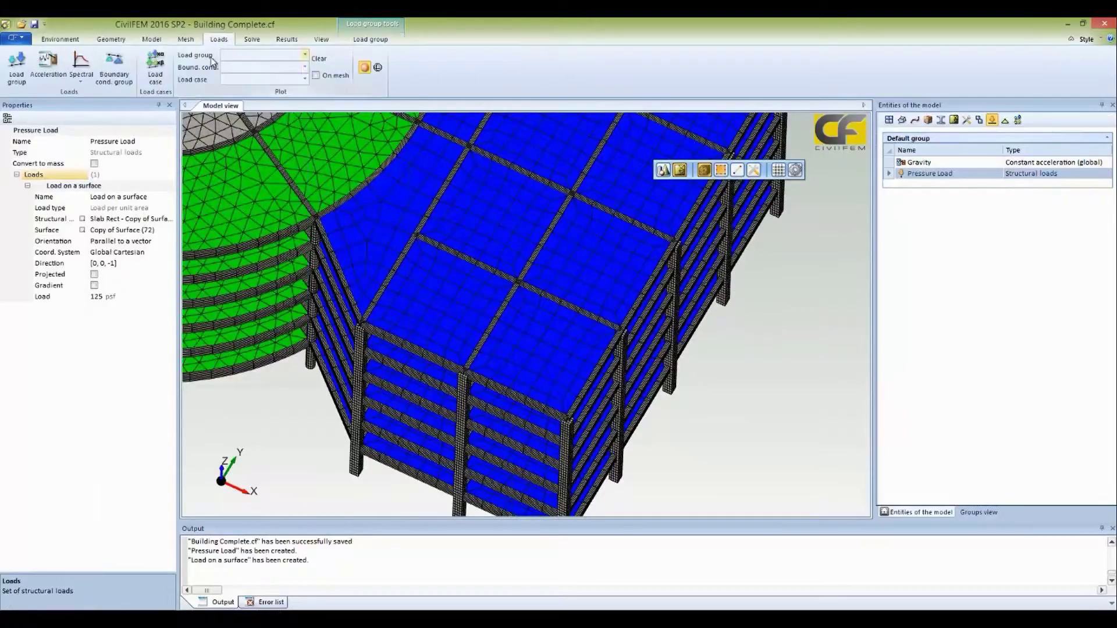
{"action": "left_click", "coordinate": [303, 55]}
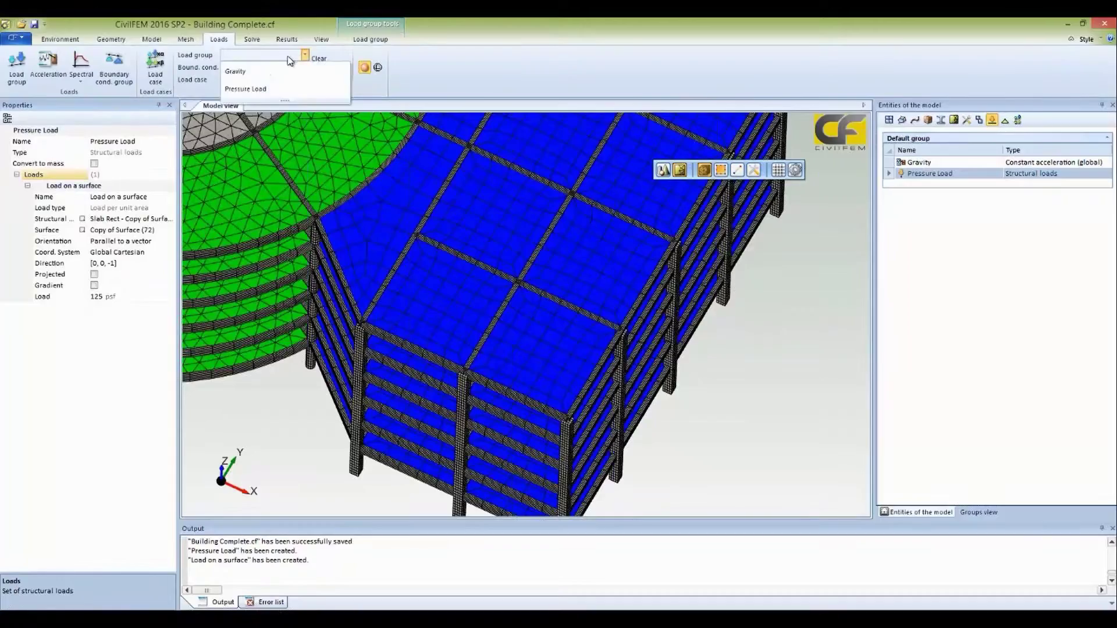
{"action": "left_click", "coordinate": [257, 90]}
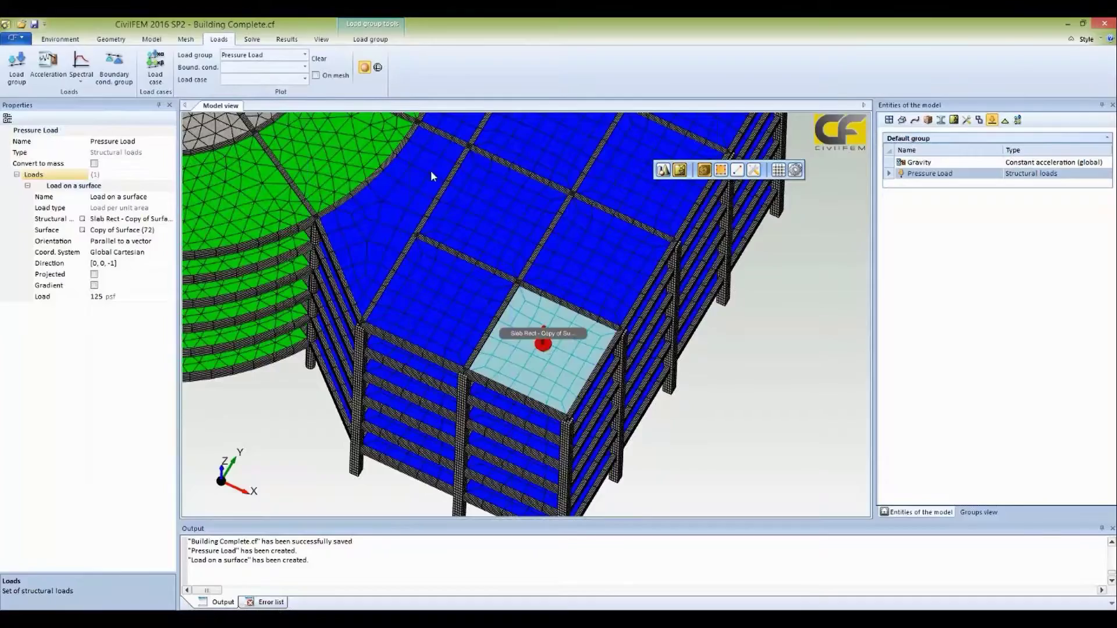
{"action": "left_click", "coordinate": [317, 76]}
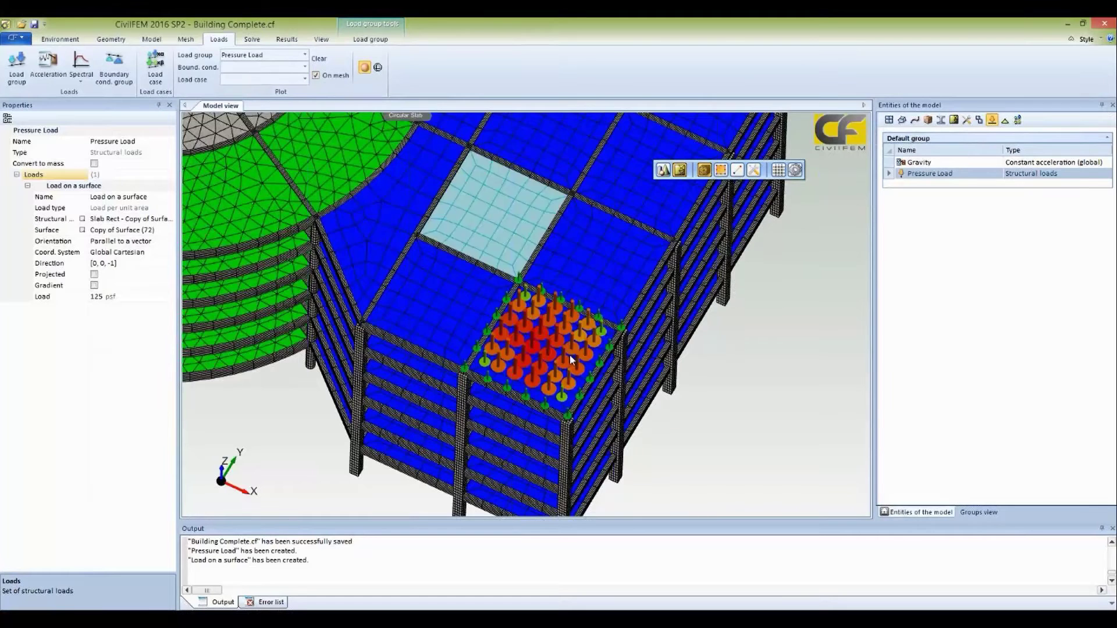
{"action": "middle_click_drag", "start_coordinate": [566, 355], "coordinate": [561, 290]}
{"action": "scroll", "coordinate": [507, 217], "scroll_direction": "up", "scroll_amount": 5}
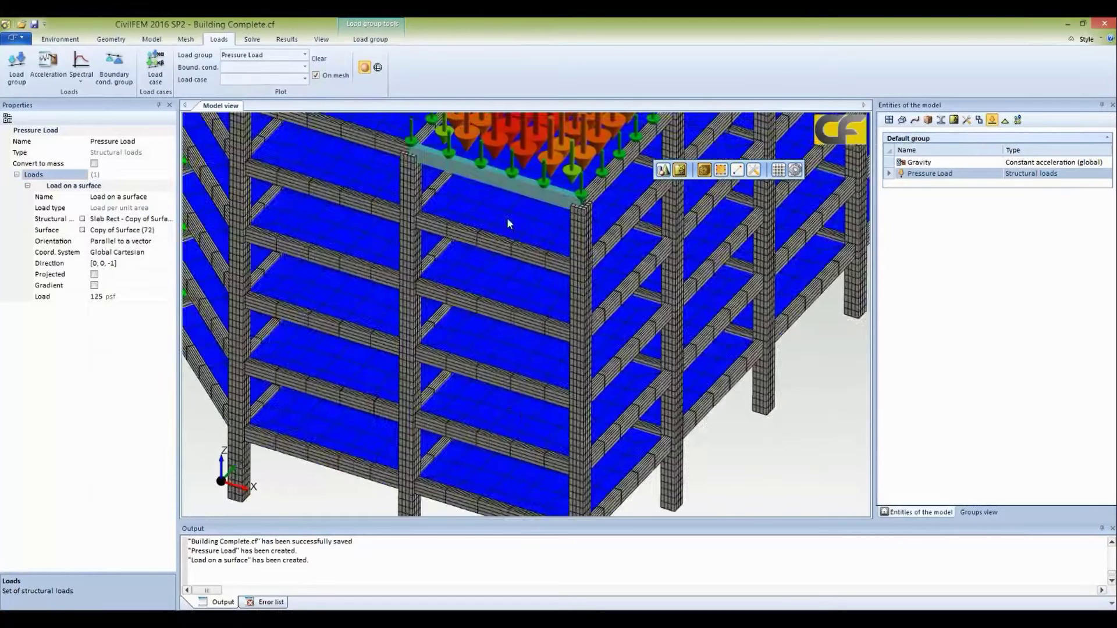
Compare the wireframe and solid display of the load arrows on the roof slab
{"action": "middle_click_drag", "start_coordinate": [494, 303], "coordinate": [492, 401]}
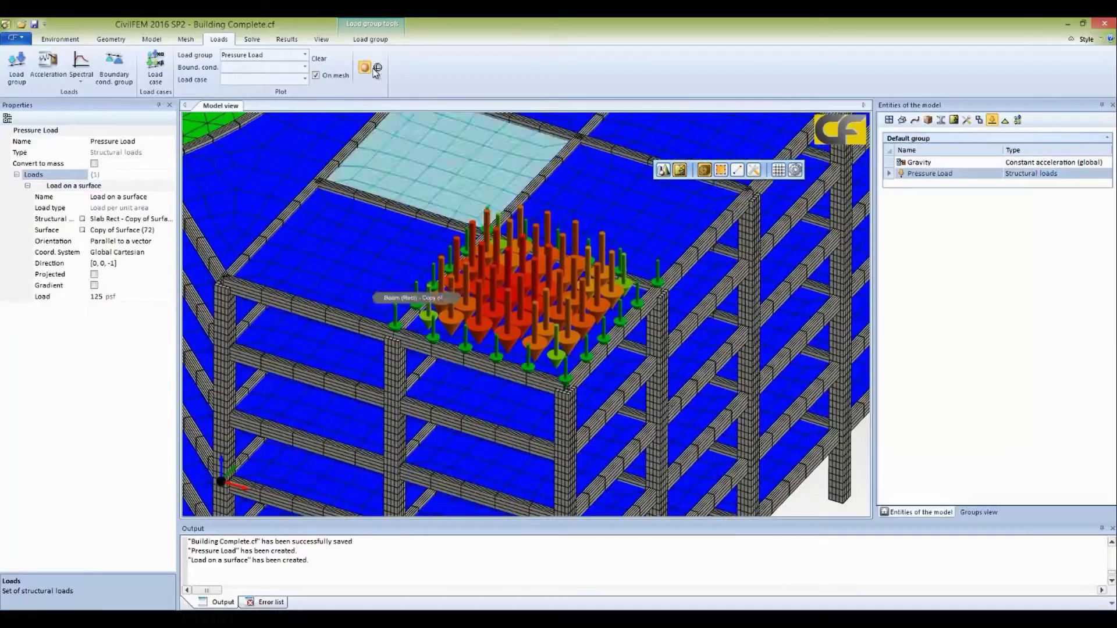
{"action": "left_click", "coordinate": [379, 68]}
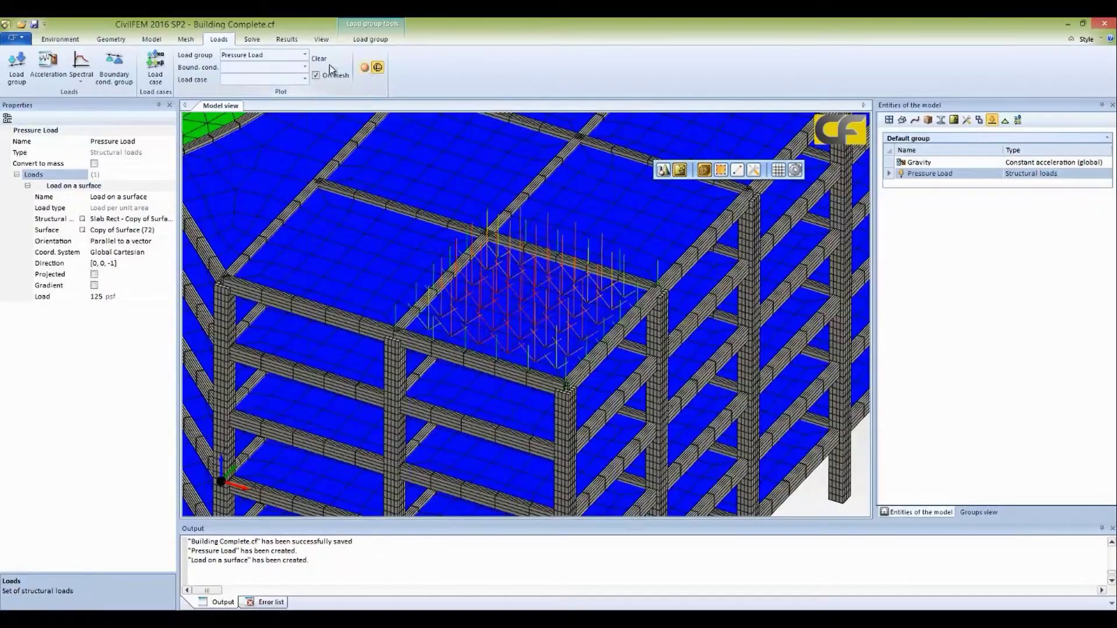
{"action": "left_click", "coordinate": [366, 68]}
Clear the load plot from the model and delete the Pressure Load group
{"action": "left_click", "coordinate": [317, 60]}
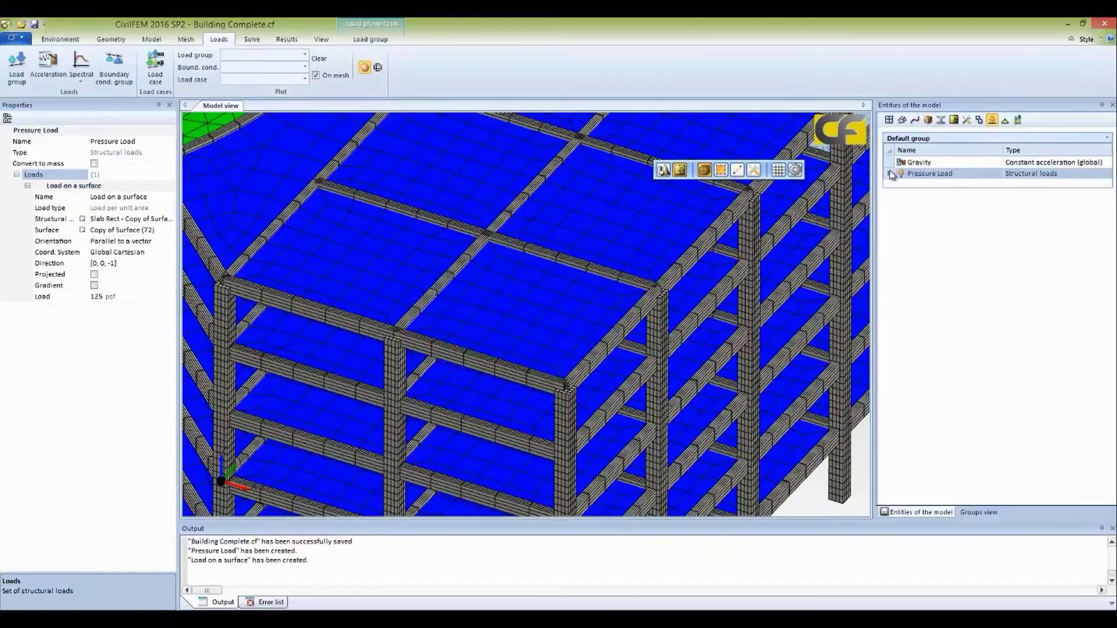
{"action": "left_click", "coordinate": [929, 175]}
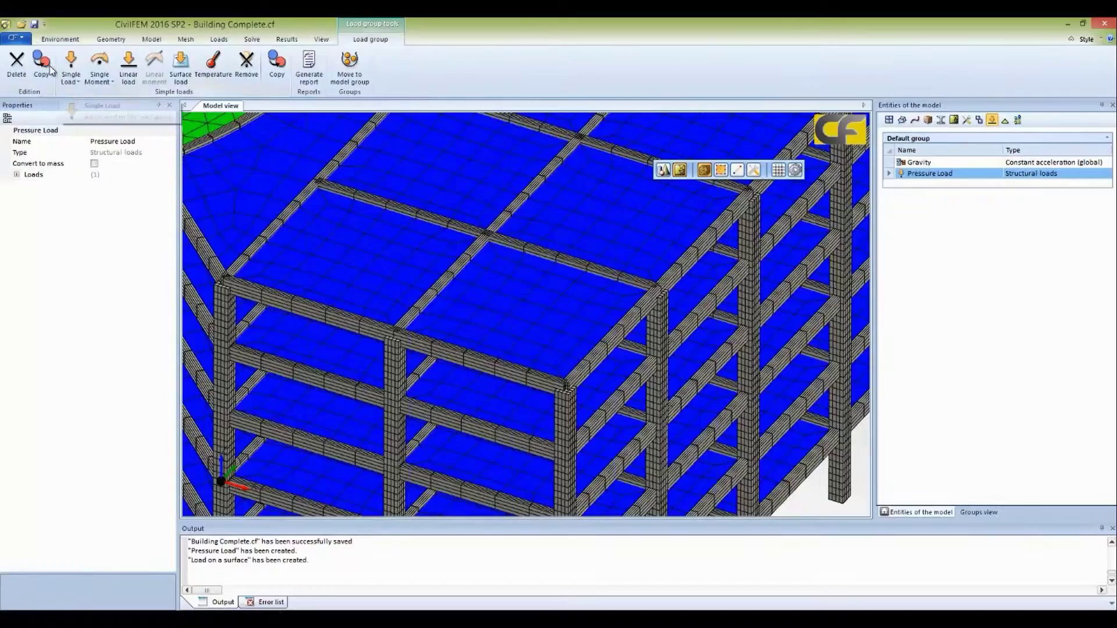
{"action": "left_click", "coordinate": [18, 65]}
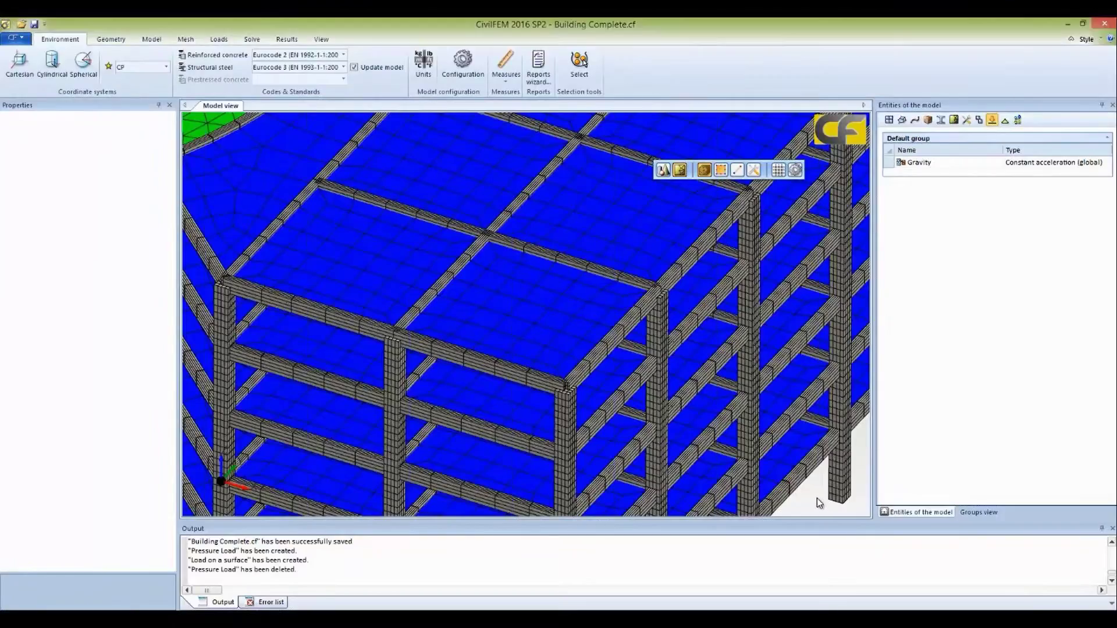
Make all structural elements of the All Slabs group the current selection, using a new selection by picking
{"action": "scroll", "coordinate": [818, 501], "scroll_direction": "down", "scroll_amount": 5}
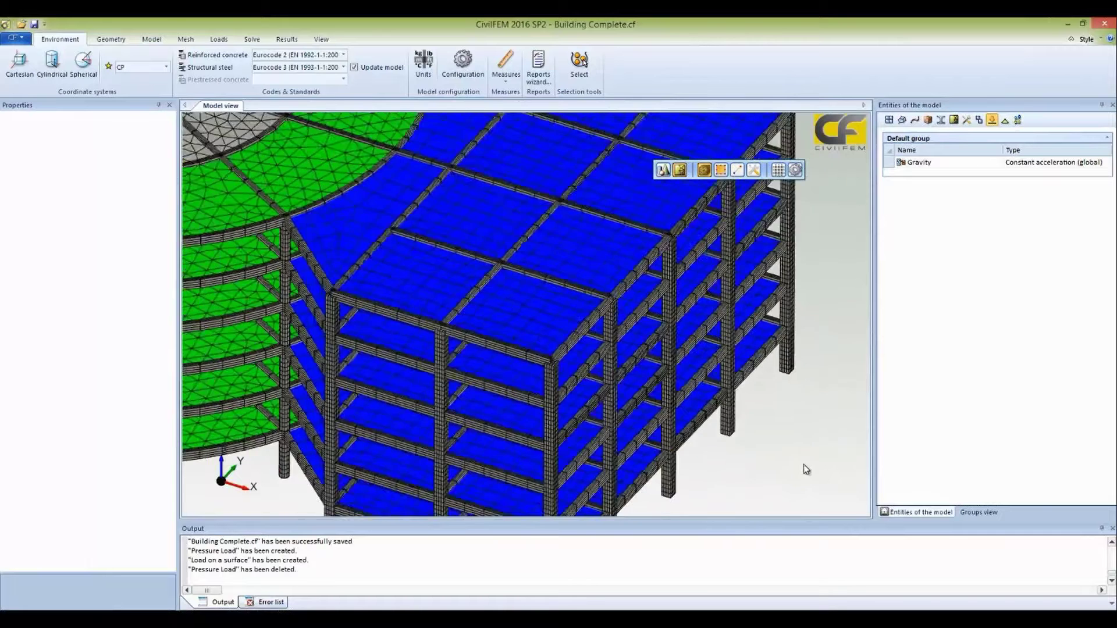
{"action": "middle_click_drag", "start_coordinate": [762, 402], "coordinate": [815, 401]}
{"action": "scroll", "coordinate": [818, 401], "scroll_direction": "down", "scroll_amount": 2}
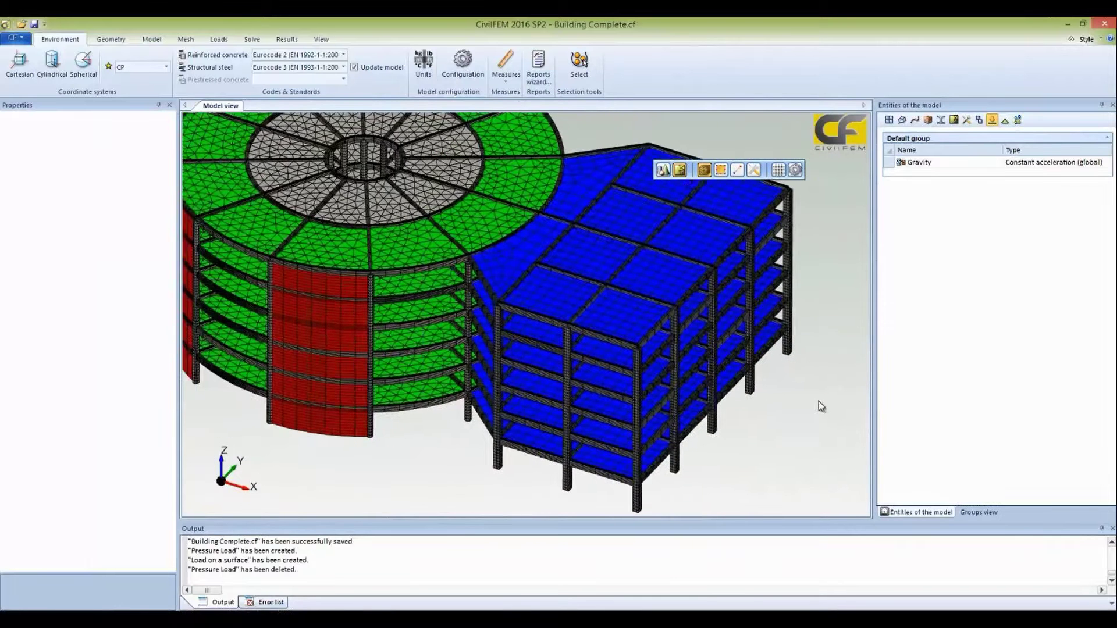
{"action": "left_click", "coordinate": [954, 120]}
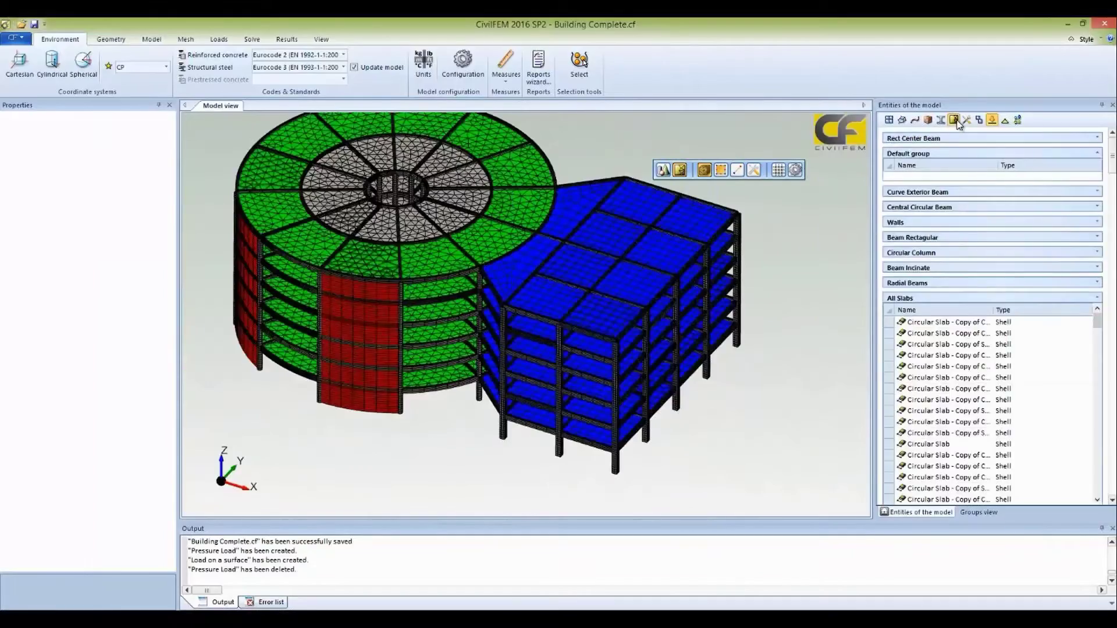
{"action": "left_click", "coordinate": [890, 315]}
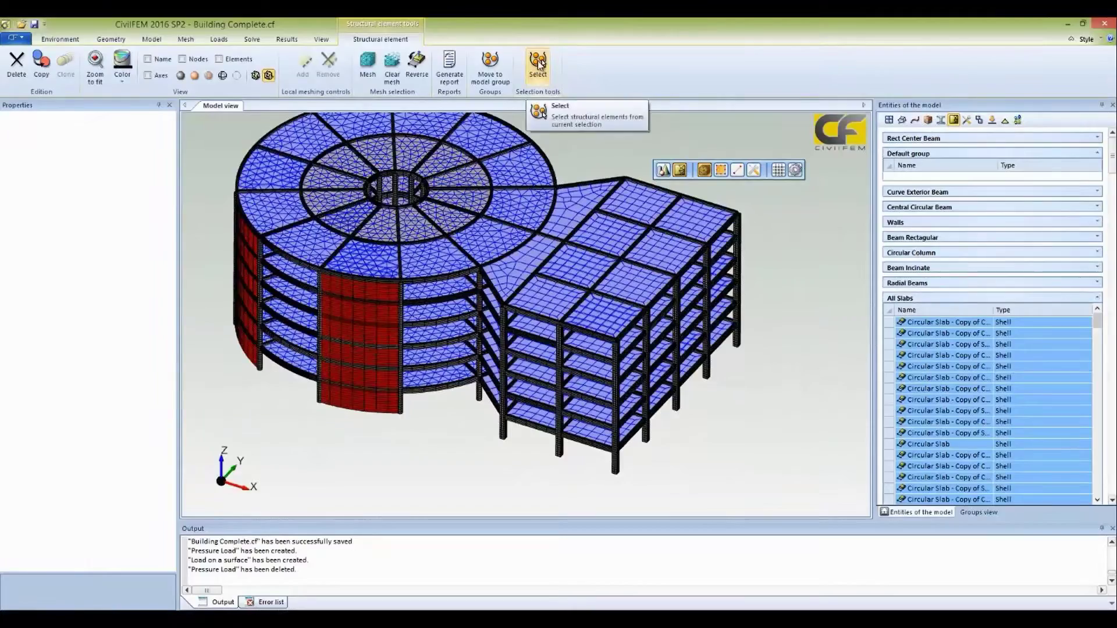
{"action": "left_click", "coordinate": [541, 65]}
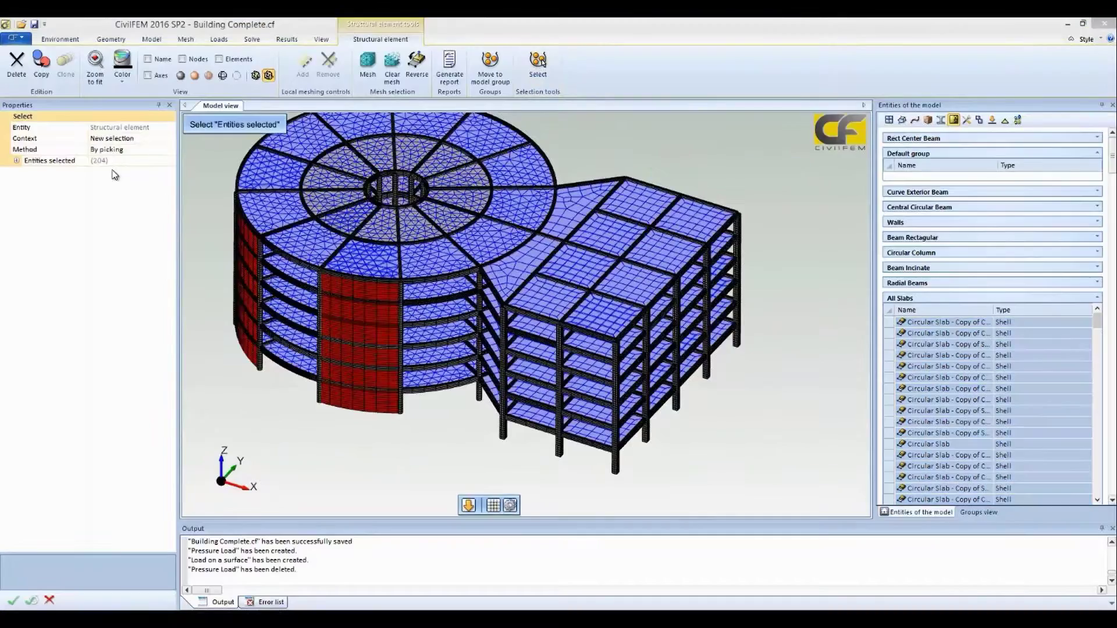
{"action": "left_click", "coordinate": [15, 601]}
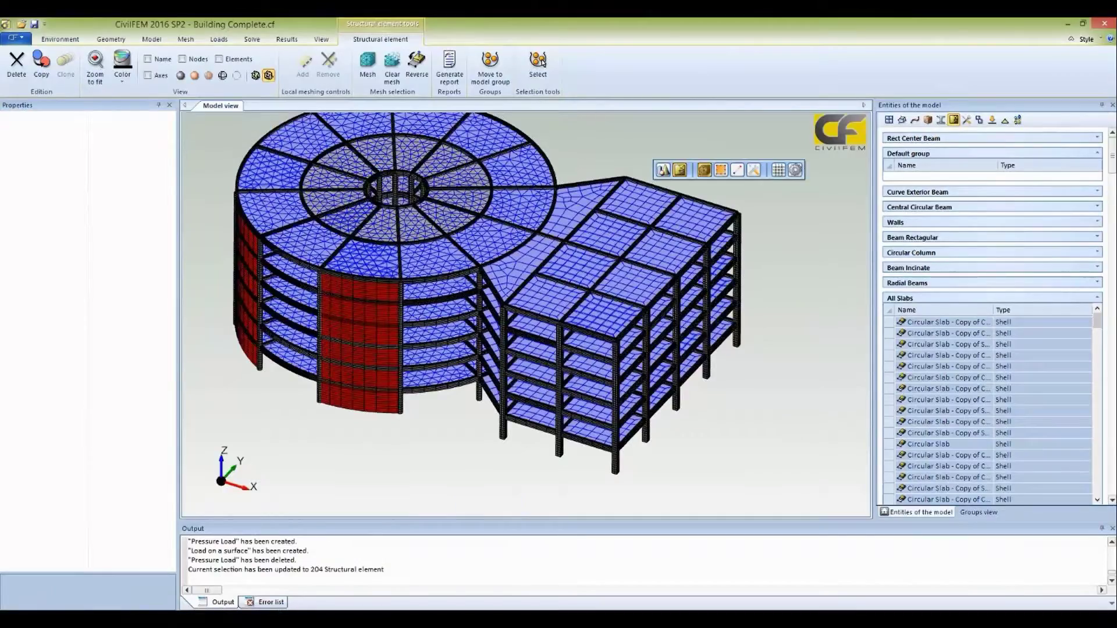
Show the script editor and dock it below the model view
{"action": "left_click", "coordinate": [320, 40]}
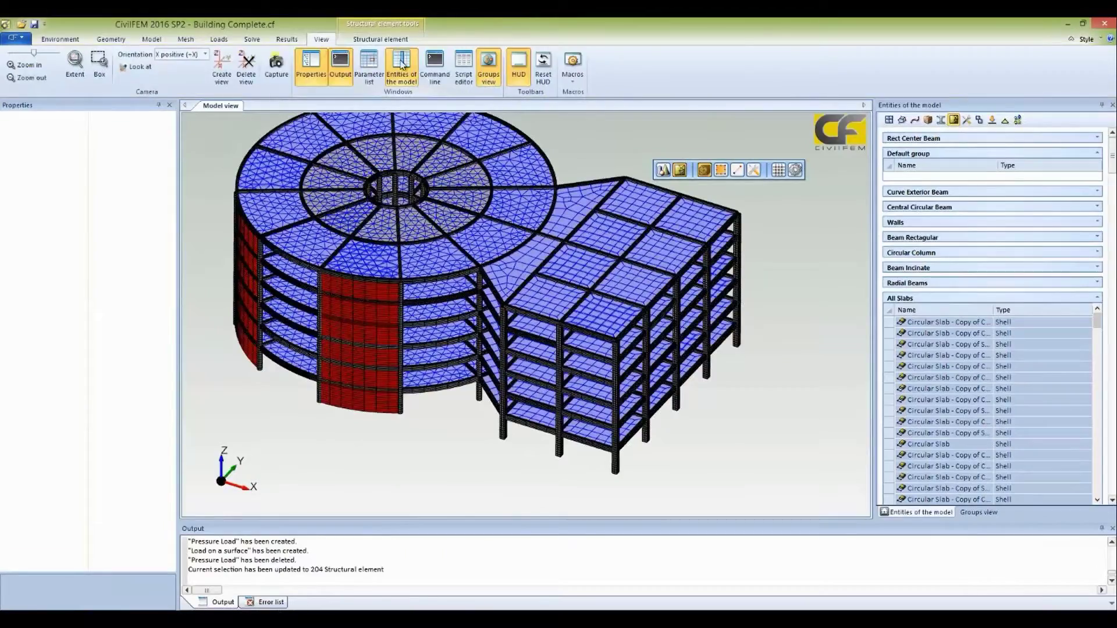
{"action": "left_click", "coordinate": [465, 61]}
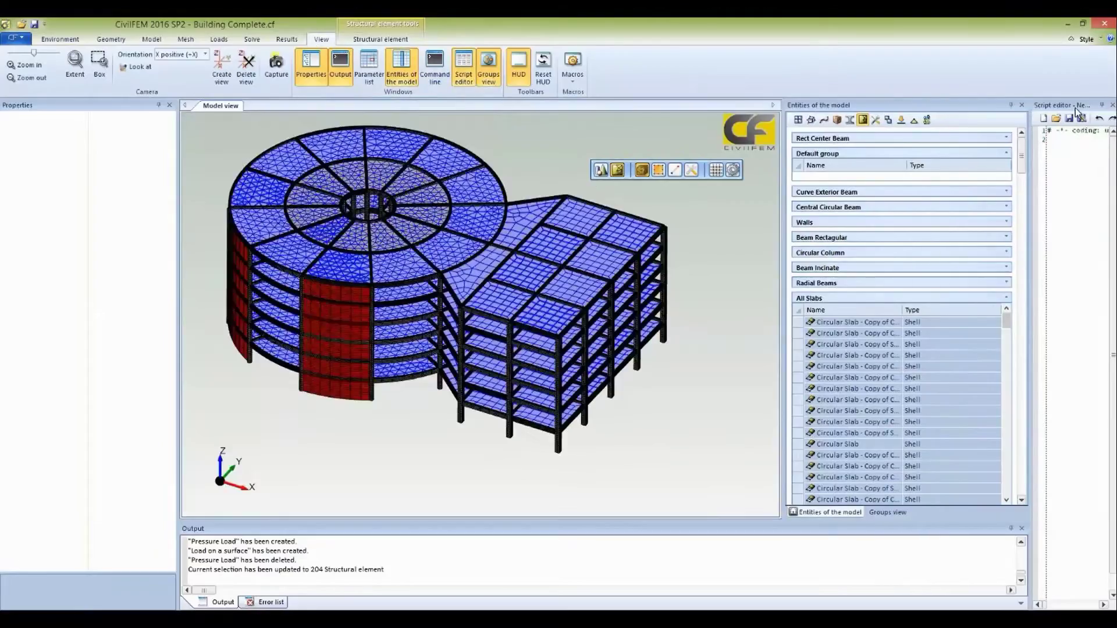
{"action": "left_click_drag", "start_coordinate": [1077, 110], "coordinate": [524, 332]}
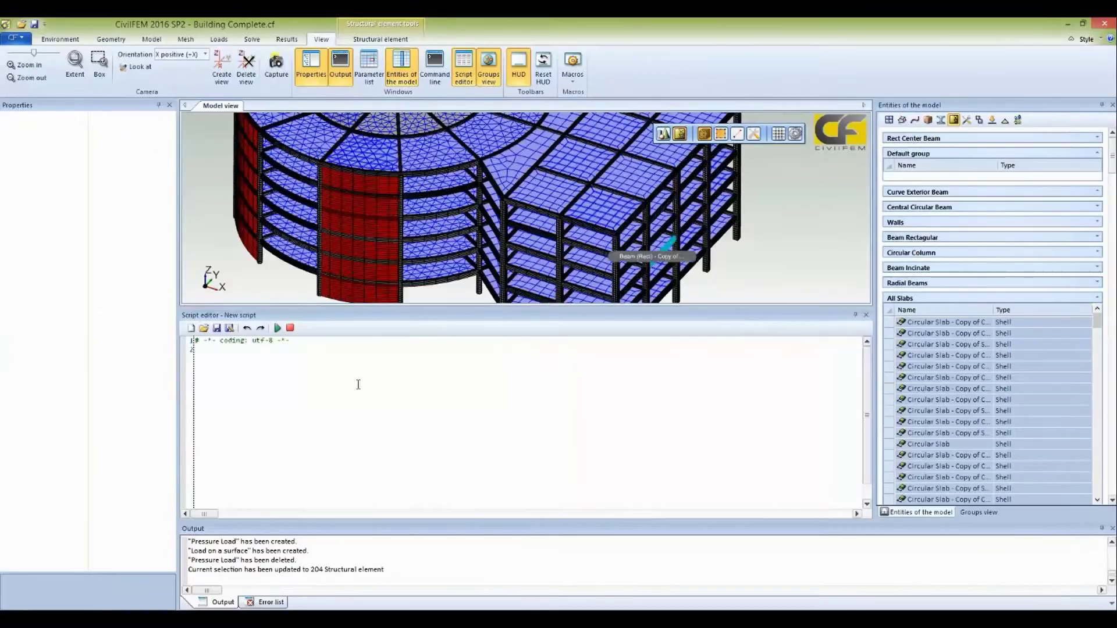
Open the script SurfaceLoadSelection1.py from the Scripts folder inside Webinar CivilFEM on the desktop
{"action": "left_click", "coordinate": [203, 328]}
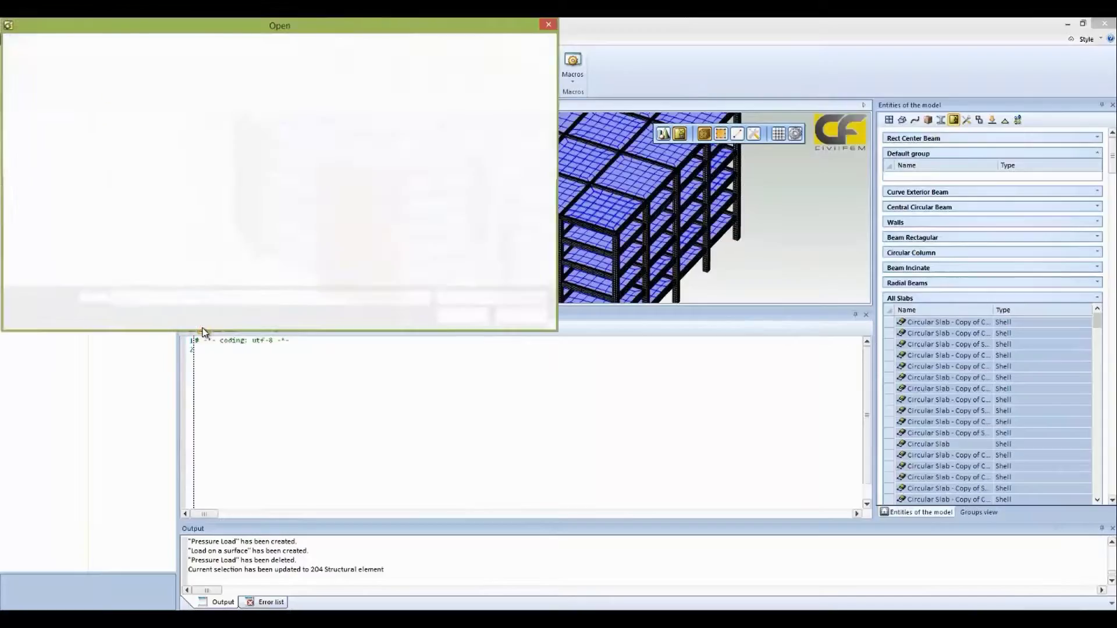
{"action": "left_click", "coordinate": [44, 99]}
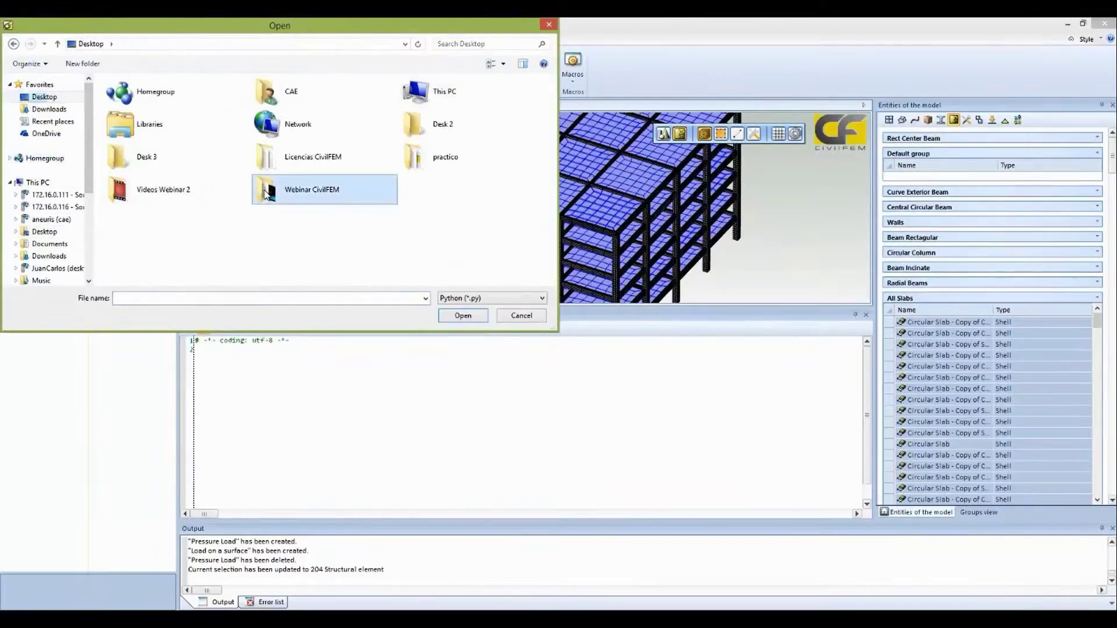
{"action": "double_click", "coordinate": [267, 194]}
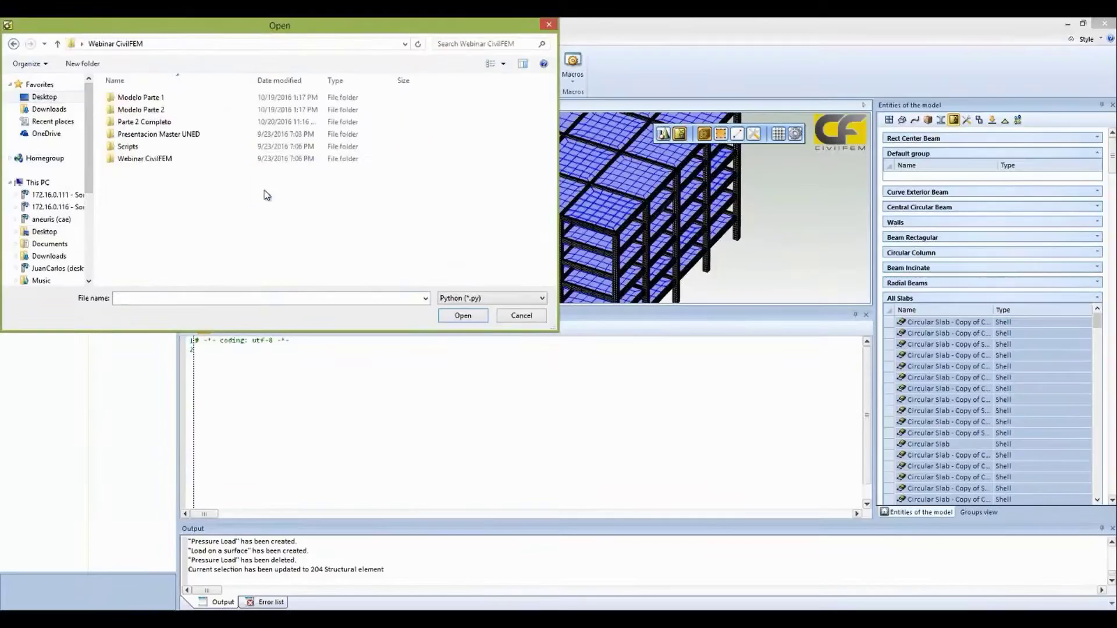
{"action": "double_click", "coordinate": [117, 146]}
{"action": "left_click", "coordinate": [120, 109]}
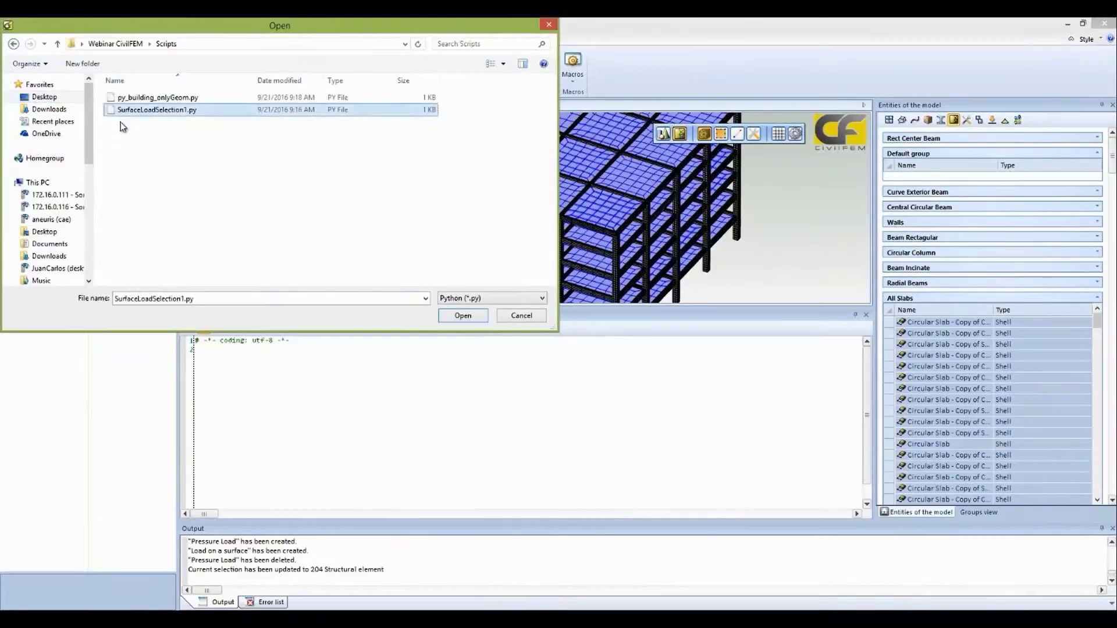
{"action": "left_click", "coordinate": [465, 320]}
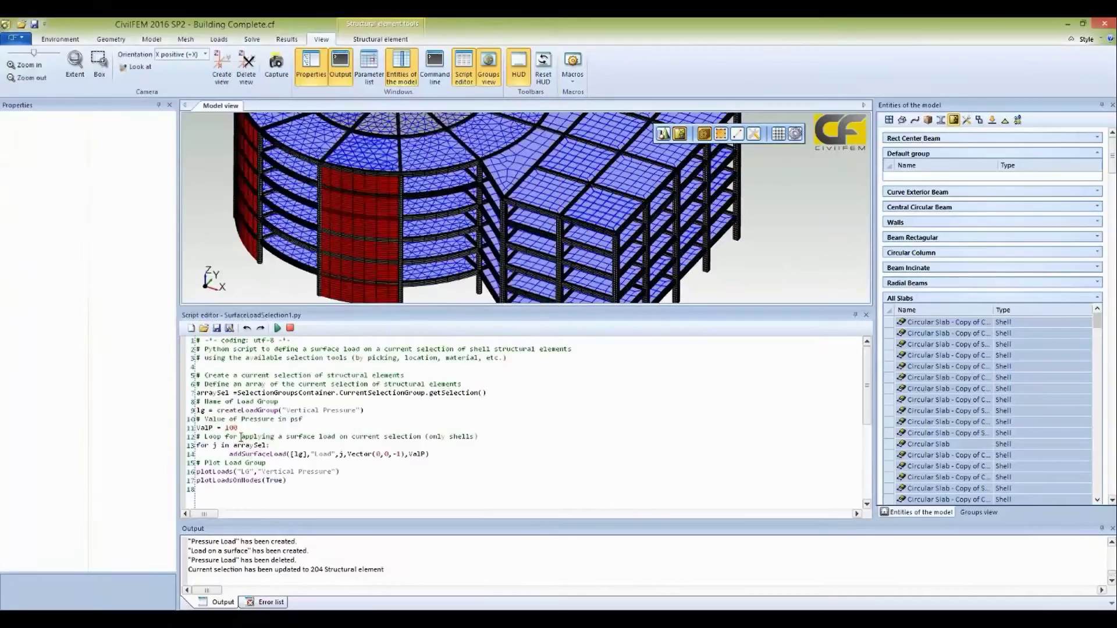
Set the script's pressure value ValP to 125, run the script, and close the script editor
{"action": "left_click", "coordinate": [238, 427]}
{"action": "key", "text": "BackSpace"}
{"action": "key", "text": "BackSpace"}
{"action": "left_click", "coordinate": [279, 329]}
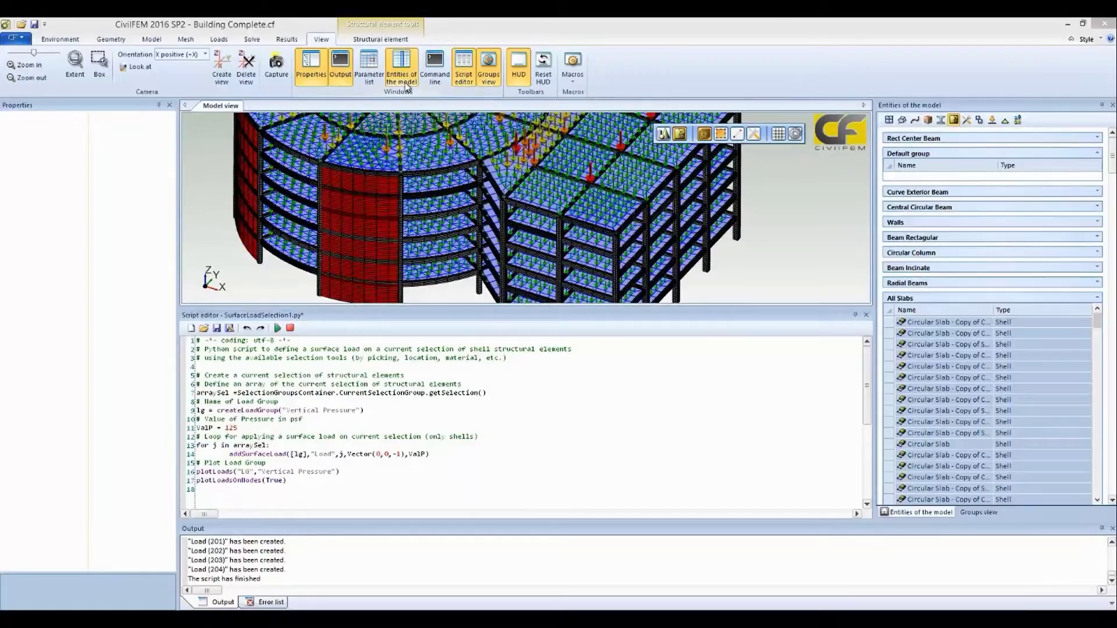
{"action": "left_click", "coordinate": [465, 69]}
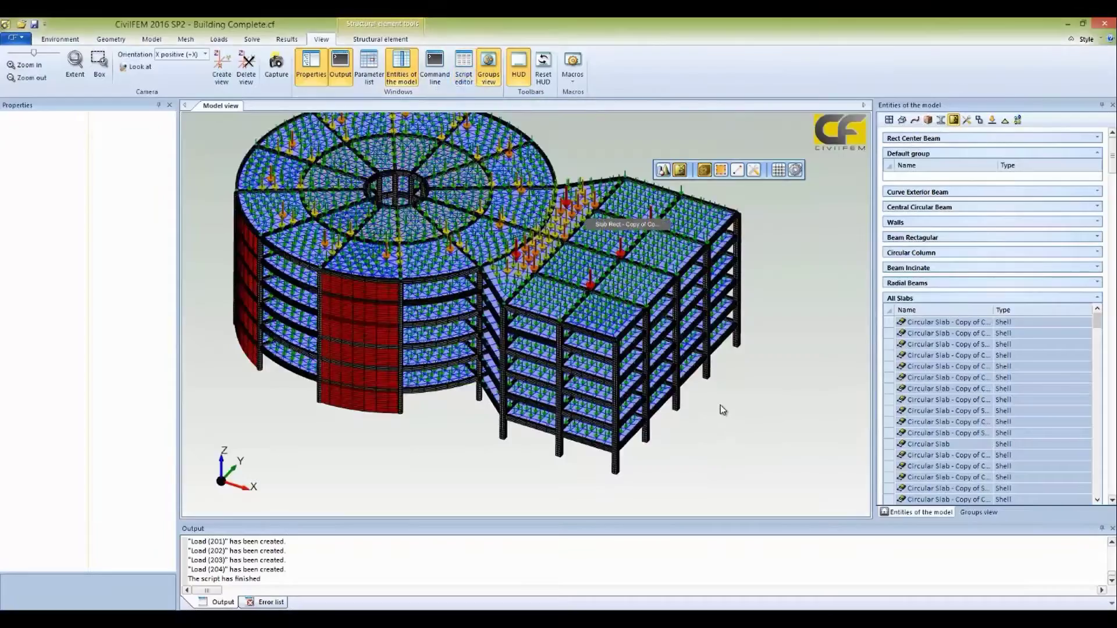
Examine the plotted vertical pressure arrows on the building's slabs from below, from above and up close
{"action": "middle_click_drag", "start_coordinate": [722, 390], "coordinate": [439, 227]}
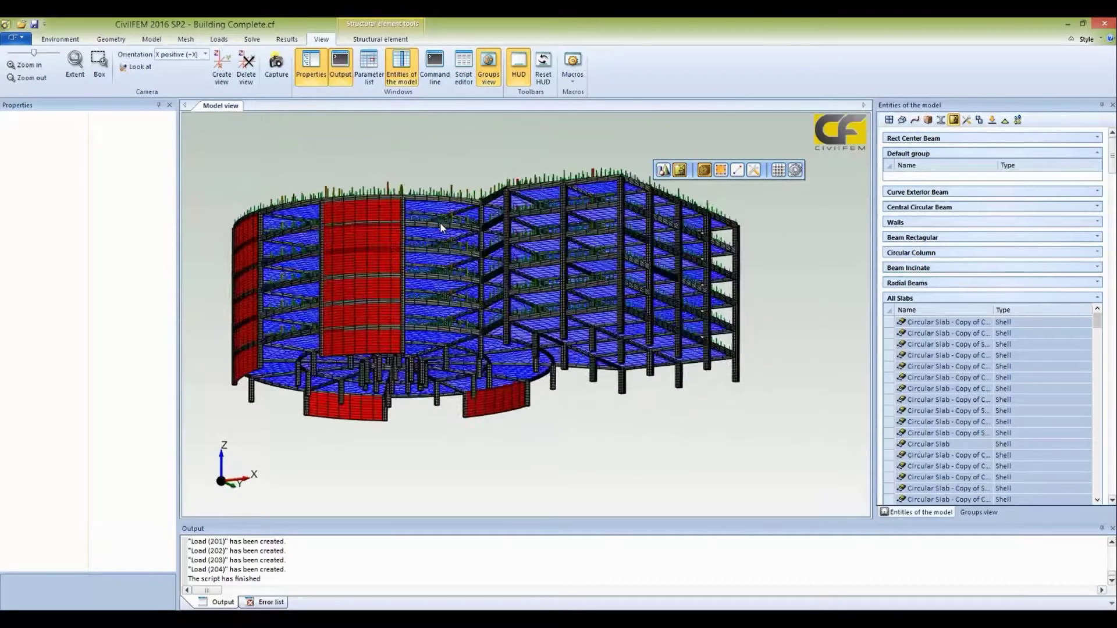
{"action": "scroll", "coordinate": [440, 227], "scroll_direction": "up", "scroll_amount": 4}
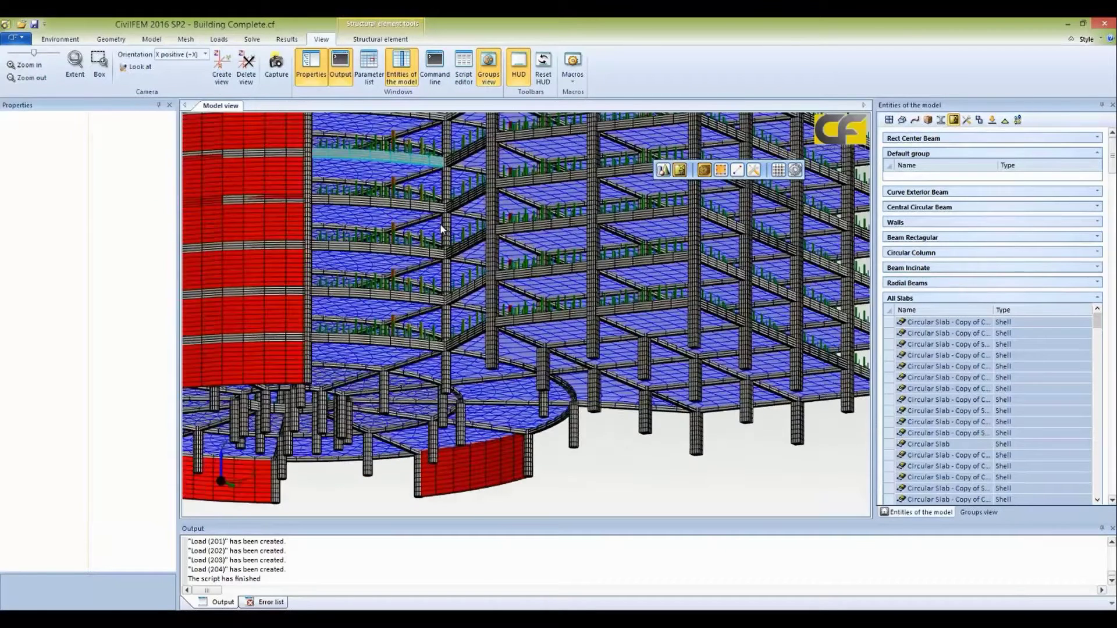
{"action": "middle_click_drag", "start_coordinate": [440, 227], "coordinate": [687, 362]}
{"action": "scroll", "coordinate": [688, 360], "scroll_direction": "up", "scroll_amount": 2}
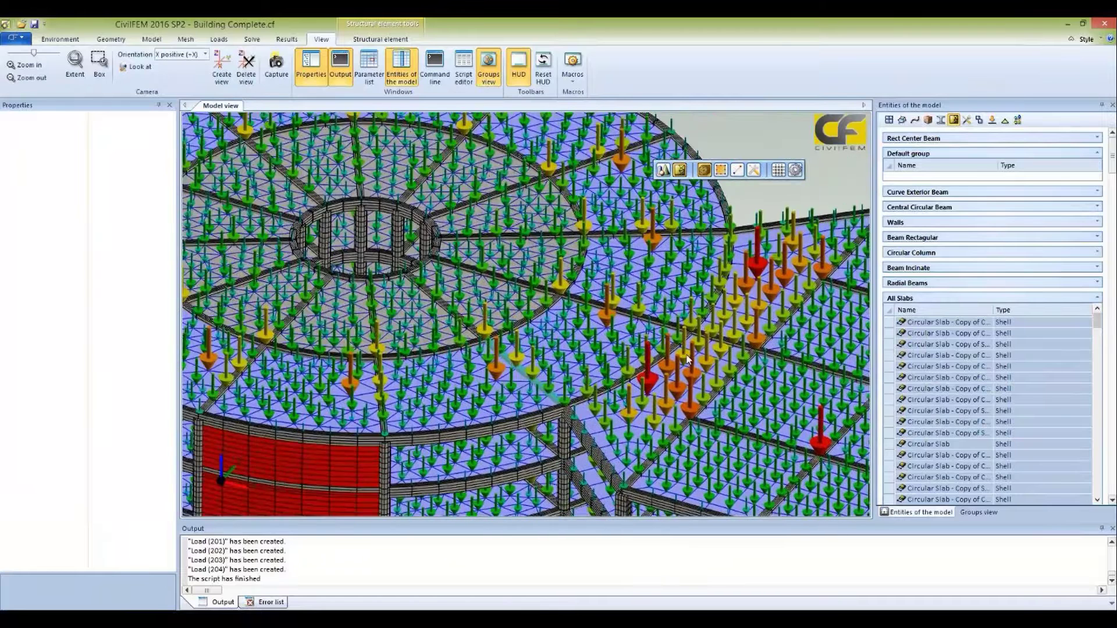
{"action": "scroll", "coordinate": [687, 360], "scroll_direction": "up", "scroll_amount": 1}
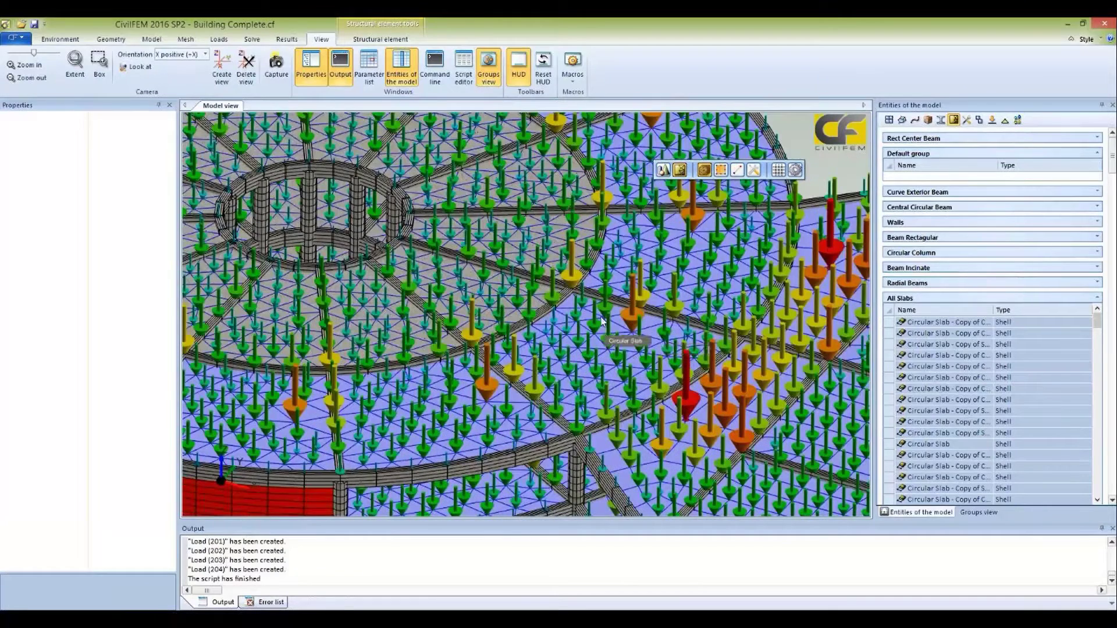
{"action": "scroll", "coordinate": [601, 320], "scroll_direction": "down", "scroll_amount": 2}
{"action": "scroll", "coordinate": [599, 311], "scroll_direction": "down", "scroll_amount": 2}
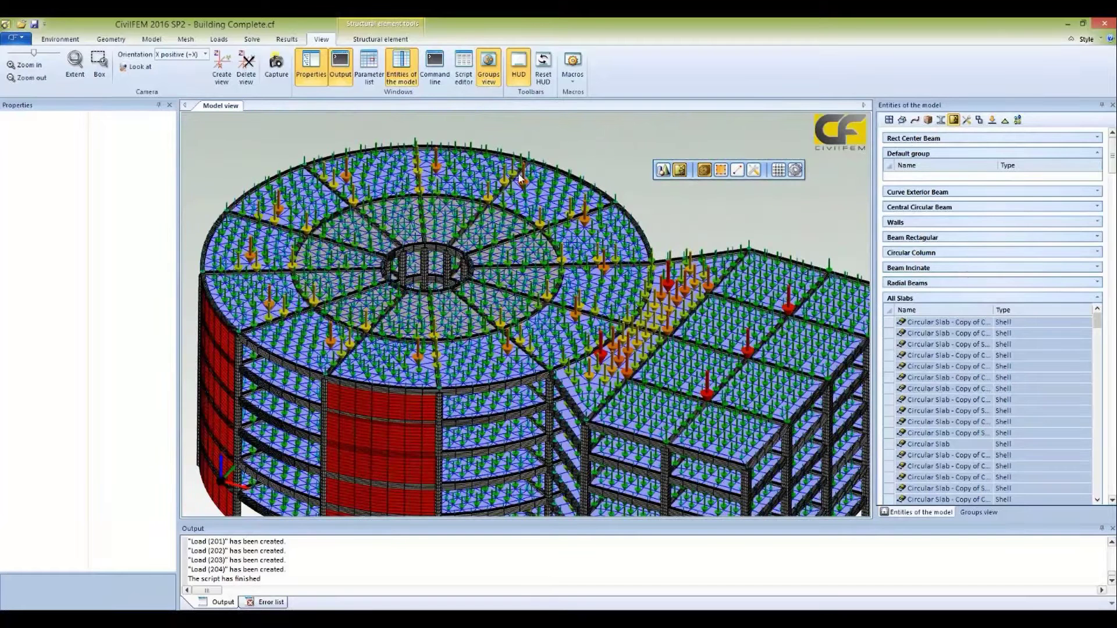
Clear the Vertical Pressure load plot from the model
{"action": "left_click", "coordinate": [253, 40]}
{"action": "left_click", "coordinate": [287, 39]}
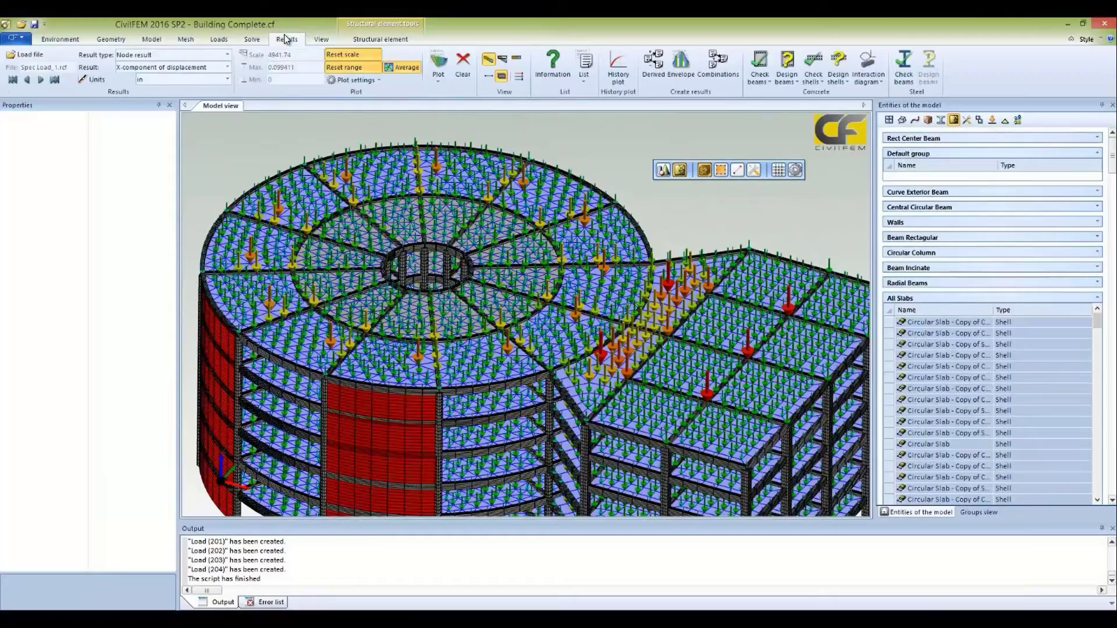
{"action": "left_click", "coordinate": [323, 41]}
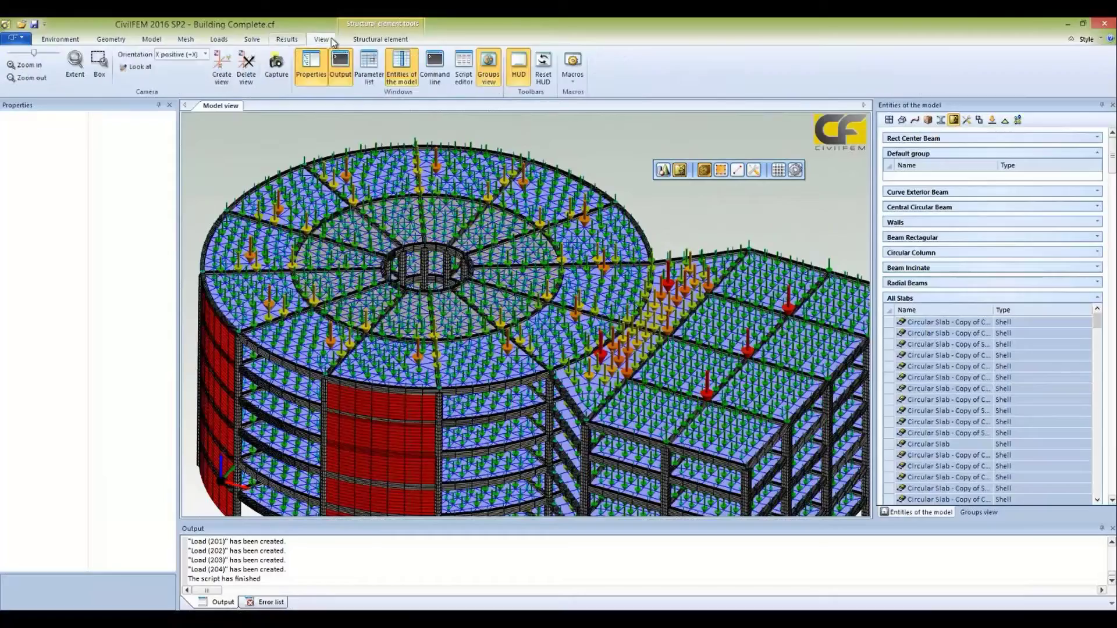
{"action": "left_click", "coordinate": [219, 40]}
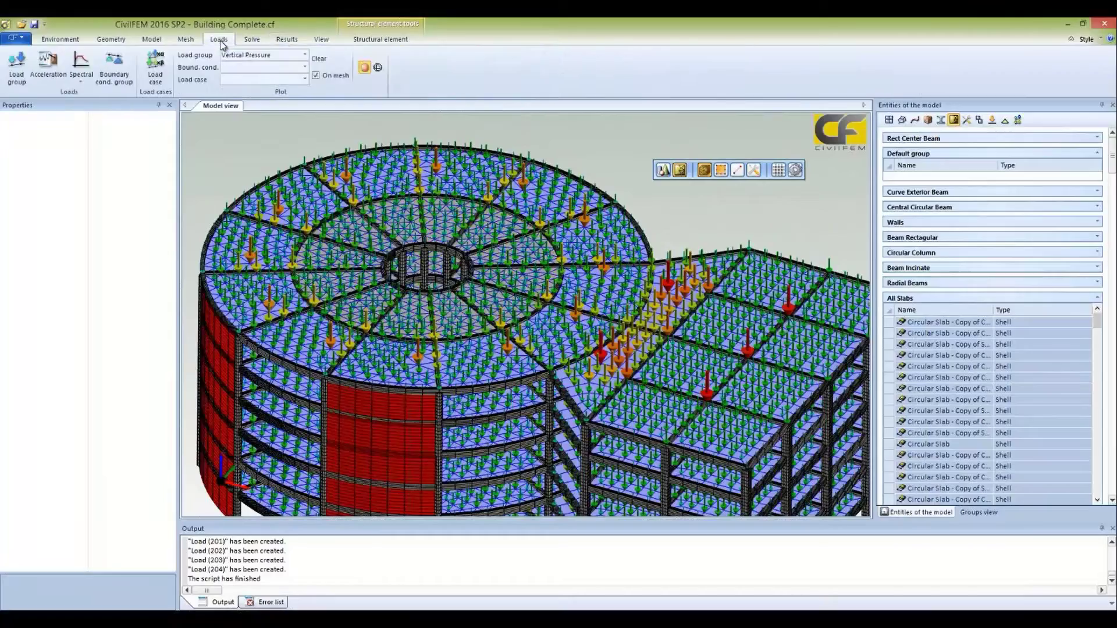
{"action": "left_click", "coordinate": [323, 60]}
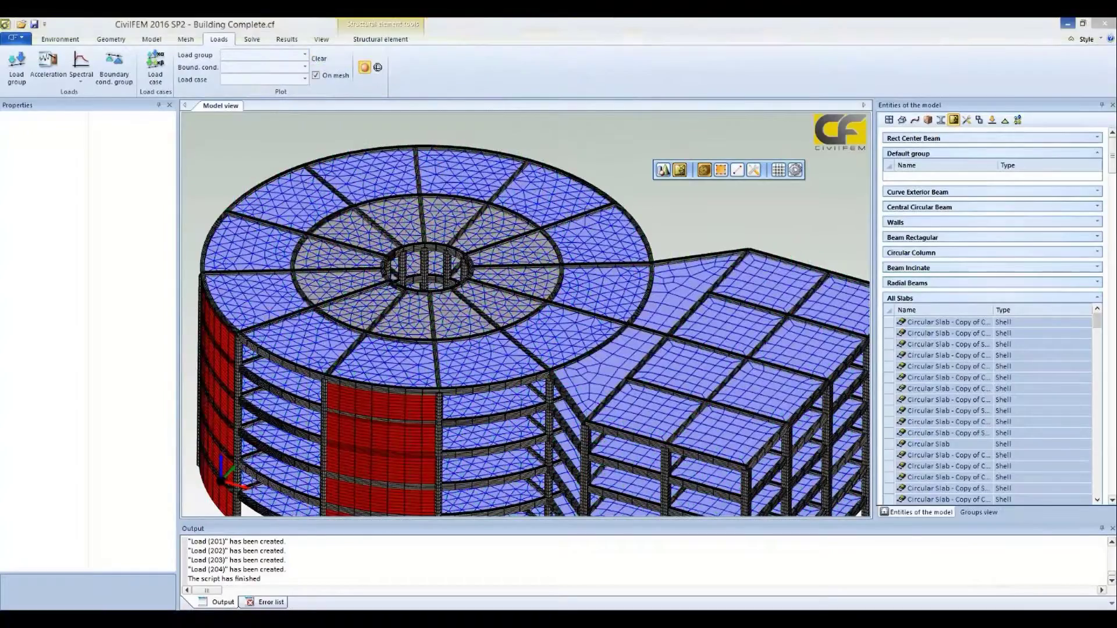
{"action": "left_click", "coordinate": [612, 137]}
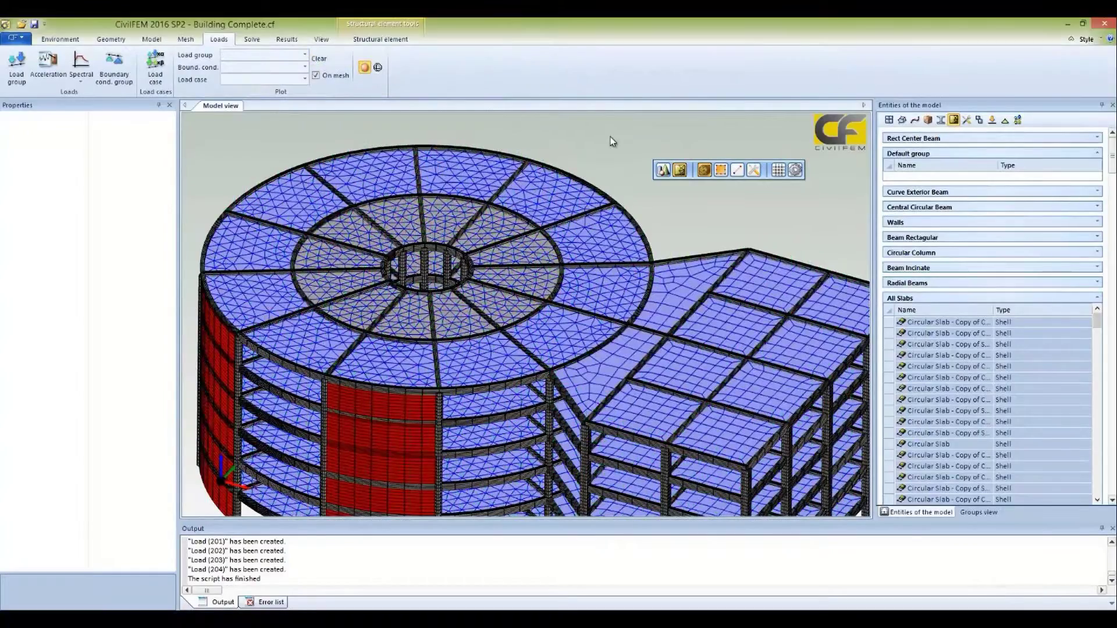
Rename the Vertical Pressure load group as Live Load
{"action": "left_click", "coordinate": [992, 120]}
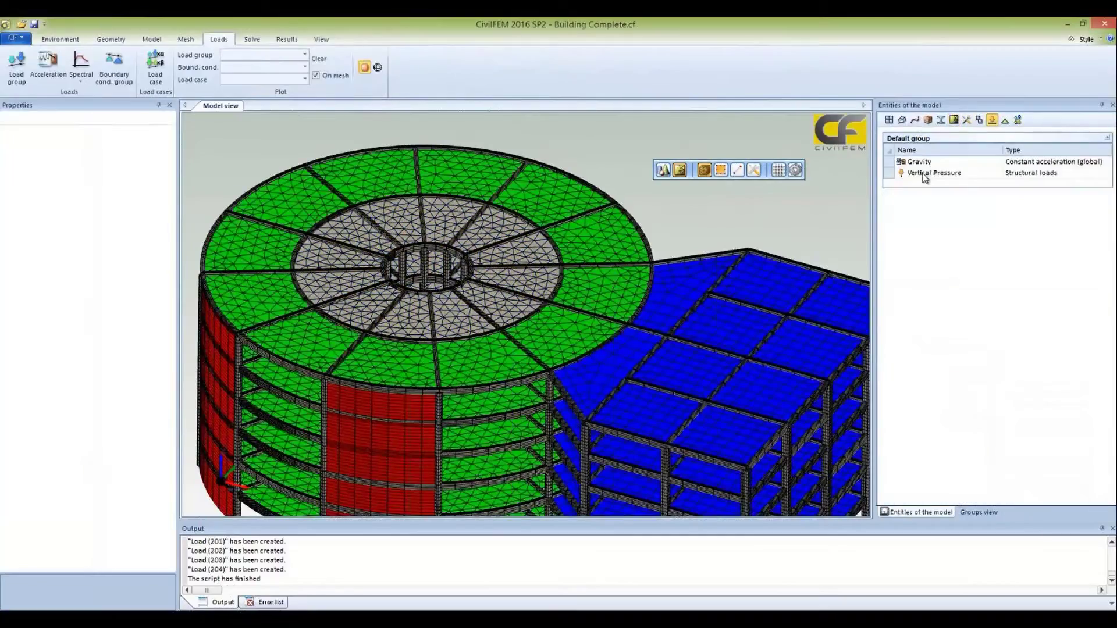
{"action": "left_click", "coordinate": [922, 174]}
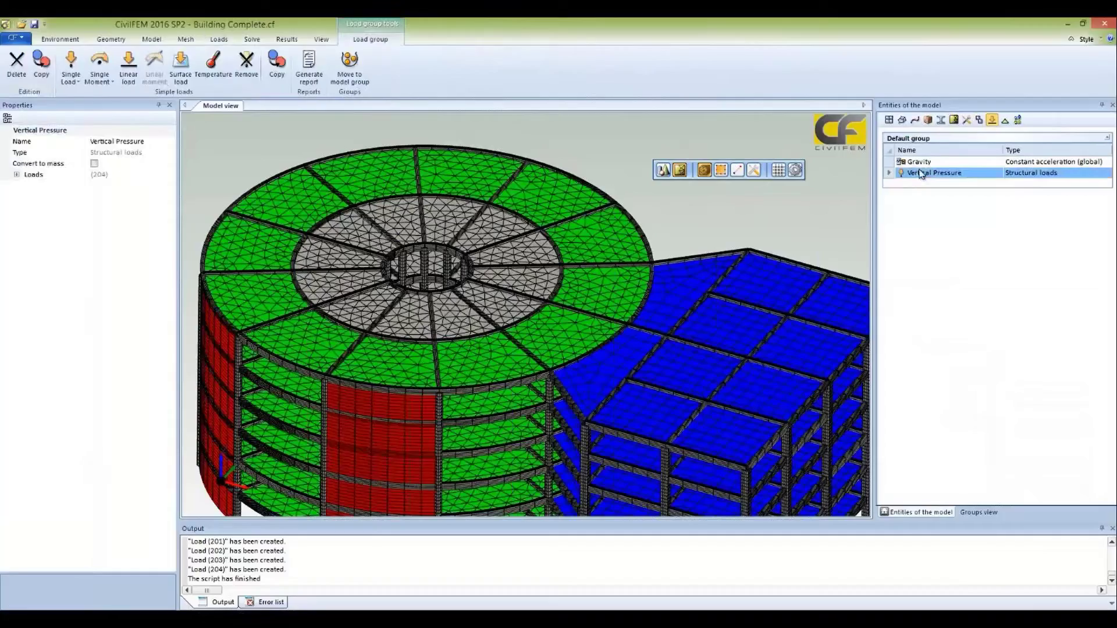
{"action": "left_click", "coordinate": [44, 140]}
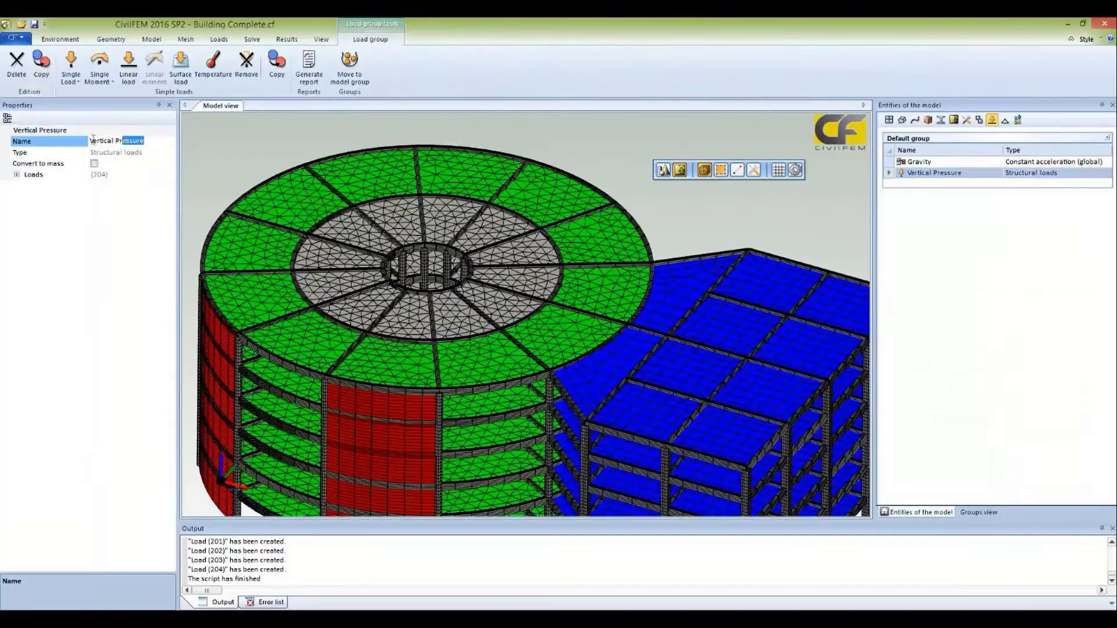
{"action": "type", "text": "Live Load"}
{"action": "key", "text": "Return"}
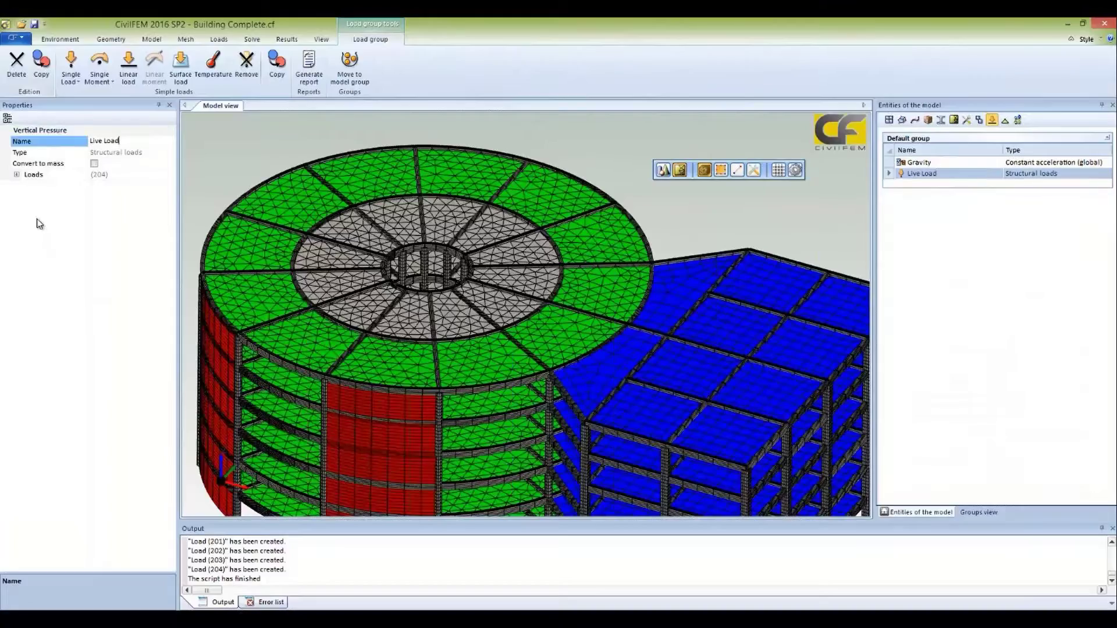
Expand the loads of the Live Load group and review the properties of the individual slab loads
{"action": "left_click", "coordinate": [16, 176]}
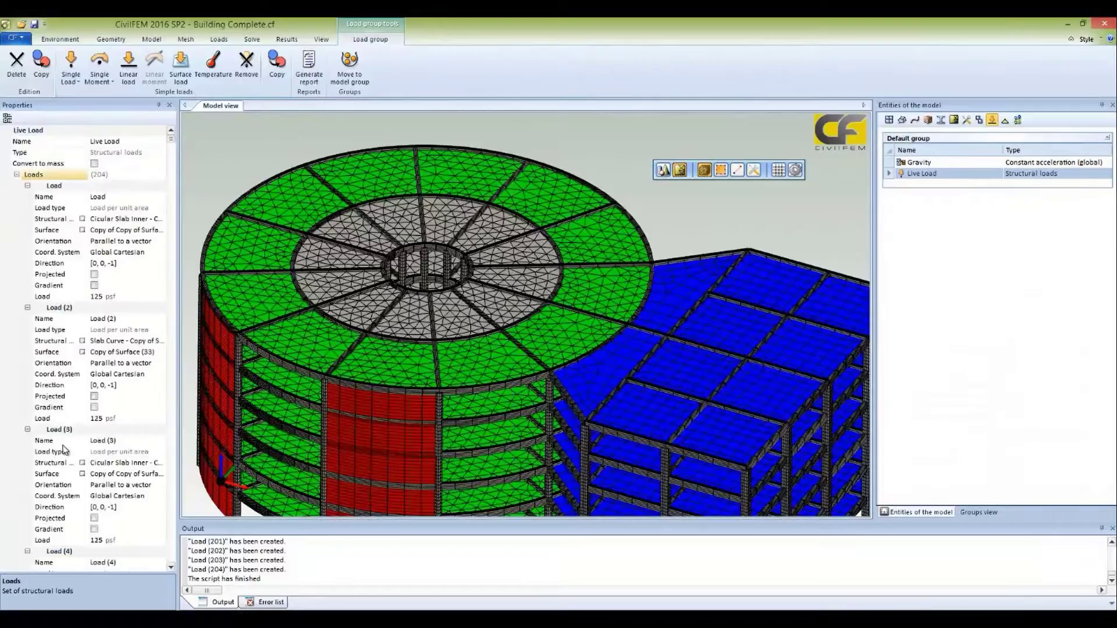
{"action": "left_click", "coordinate": [172, 149]}
{"action": "left_click_drag", "start_coordinate": [173, 152], "coordinate": [175, 174]}
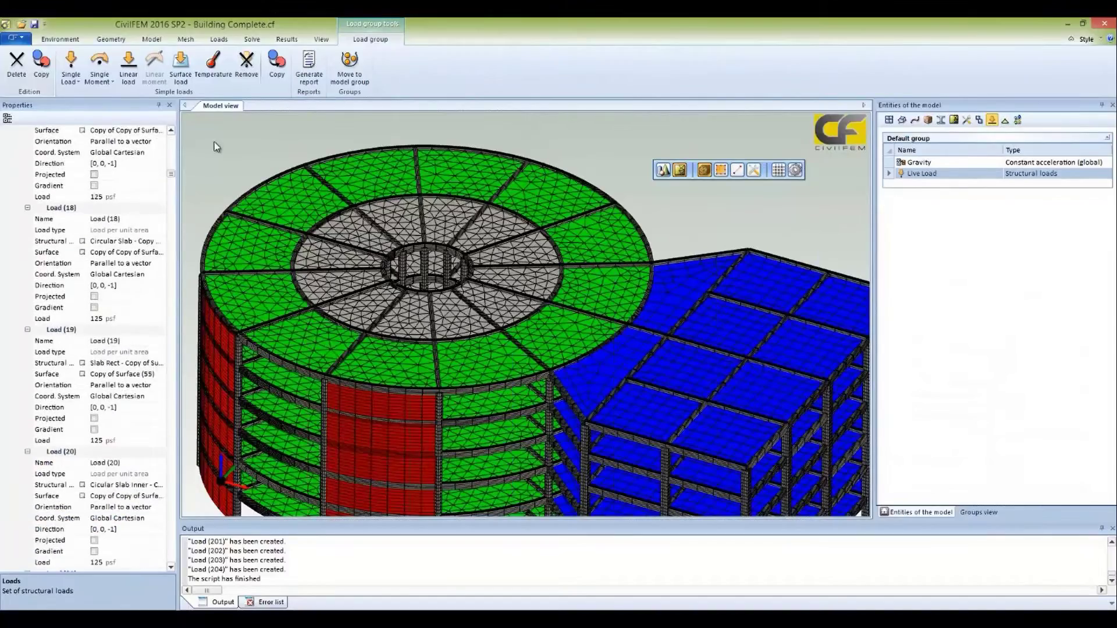
{"action": "left_click", "coordinate": [322, 141]}
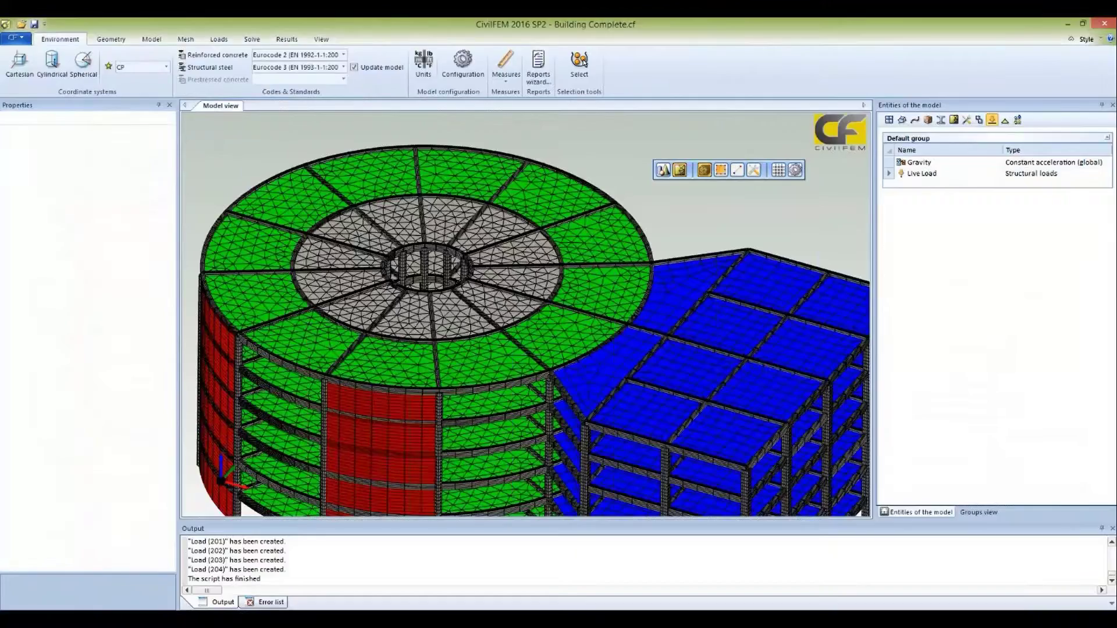
Convert the Live Load group to mass with a factor of 0.6
{"action": "left_click", "coordinate": [921, 174]}
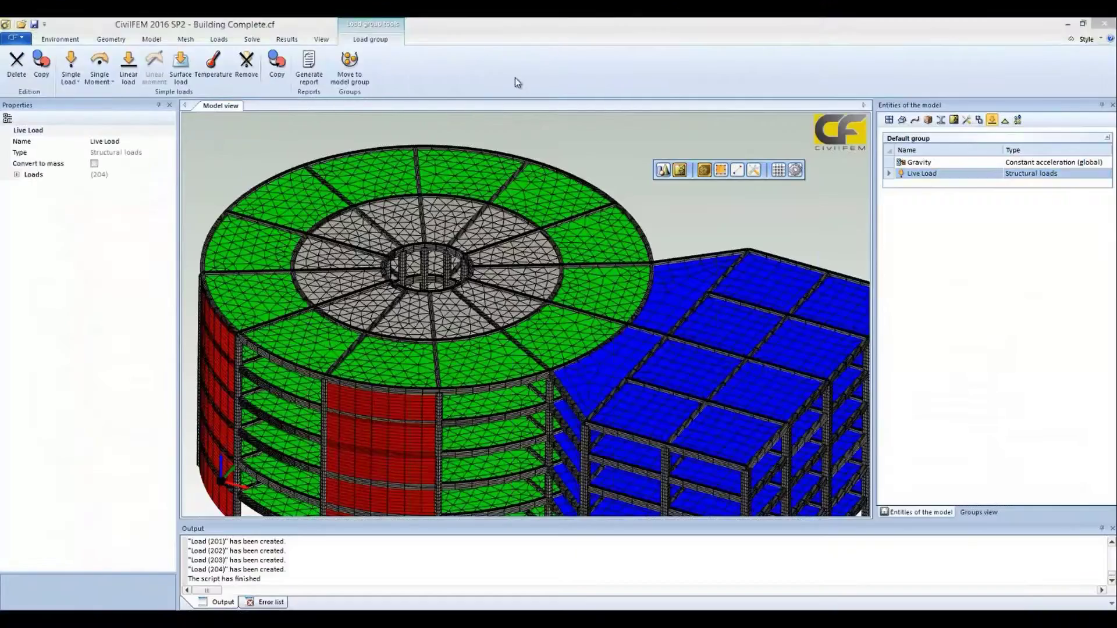
{"action": "left_click", "coordinate": [94, 164]}
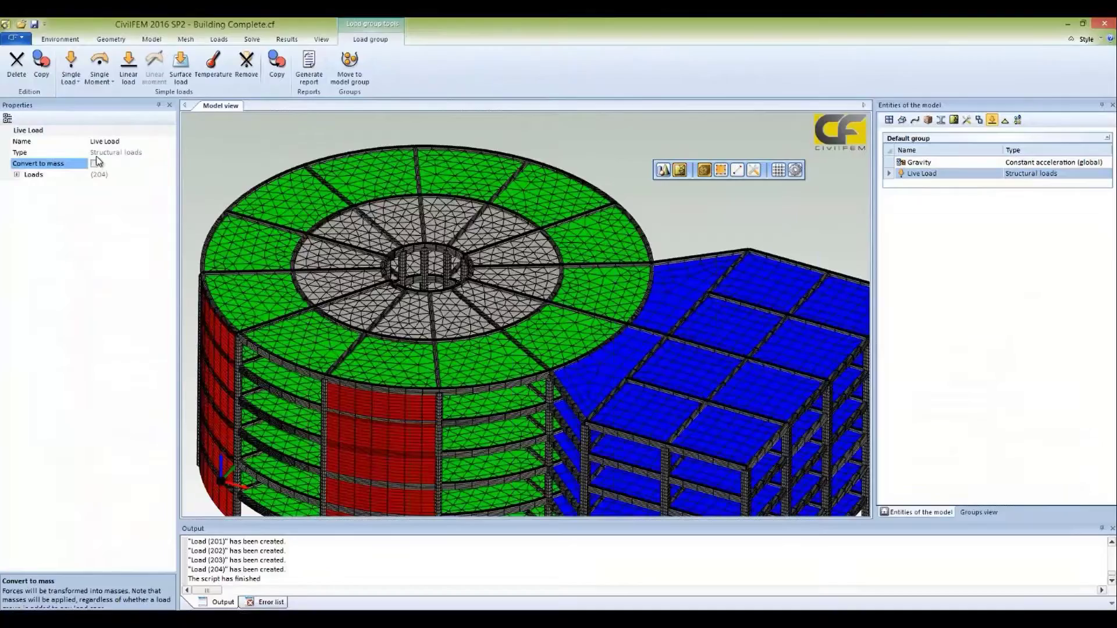
{"action": "left_click", "coordinate": [94, 163]}
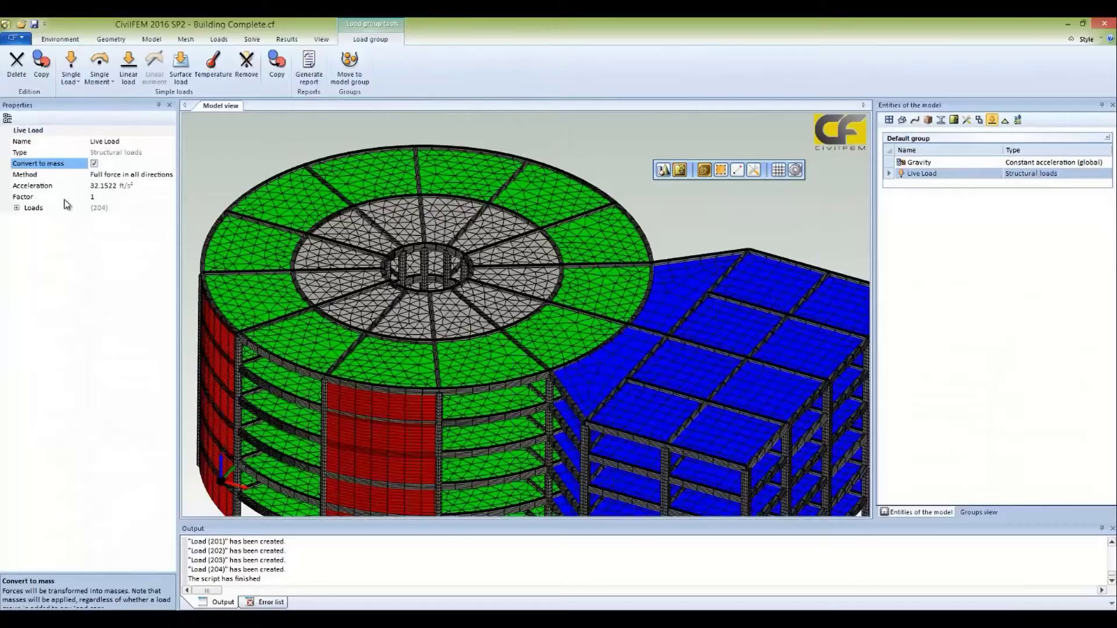
{"action": "left_click", "coordinate": [92, 197]}
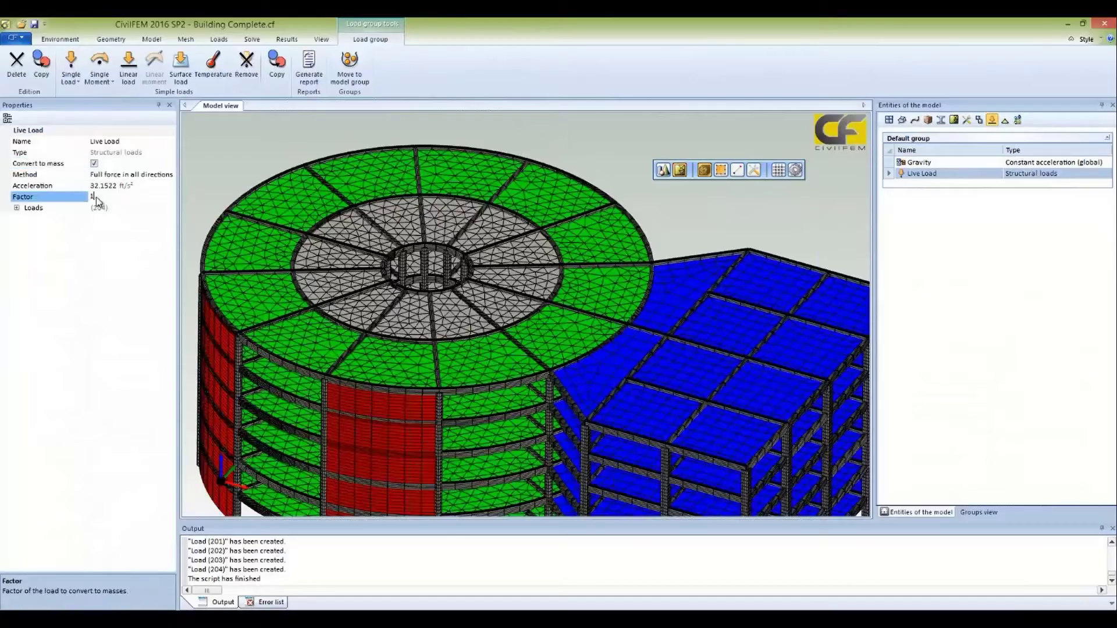
{"action": "type", "text": "0.6"}
{"action": "left_click", "coordinate": [85, 185]}
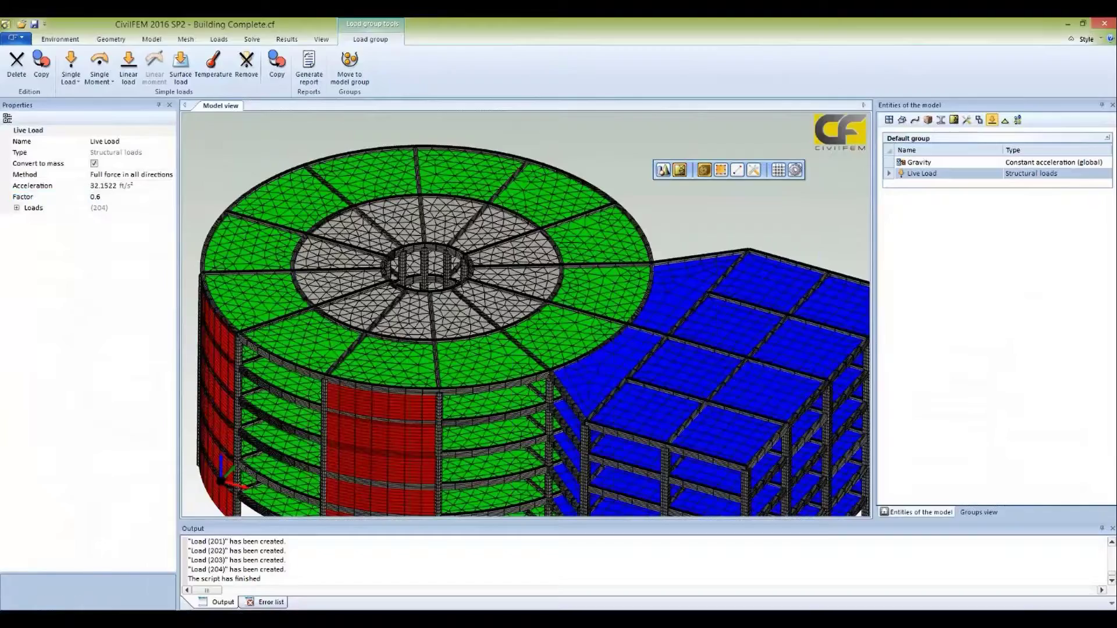
{"action": "left_click", "coordinate": [813, 213]}
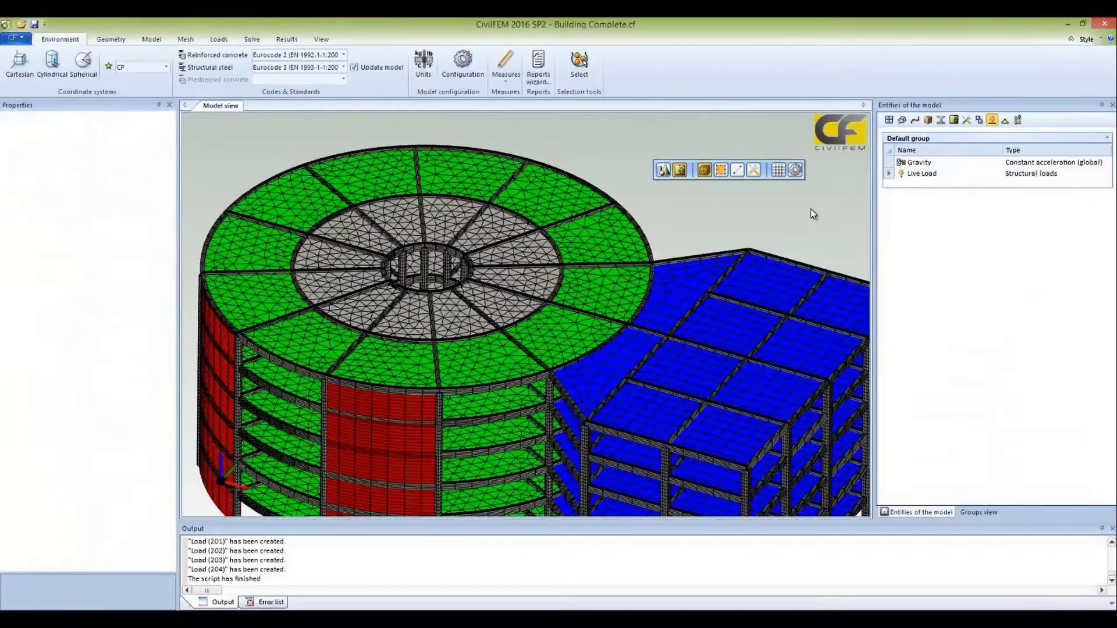
Create a Eurocode 8 EN 1998-1:2004 spectral load with a ground acceleration of 2.2 m/s²
{"action": "left_click", "coordinate": [223, 43]}
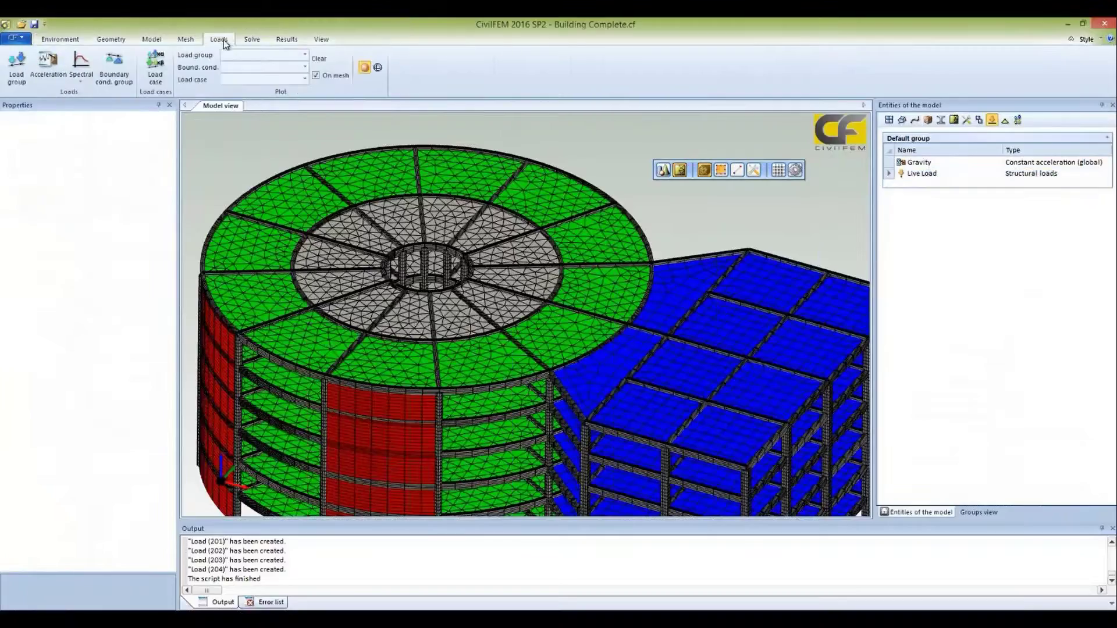
{"action": "left_click", "coordinate": [86, 87]}
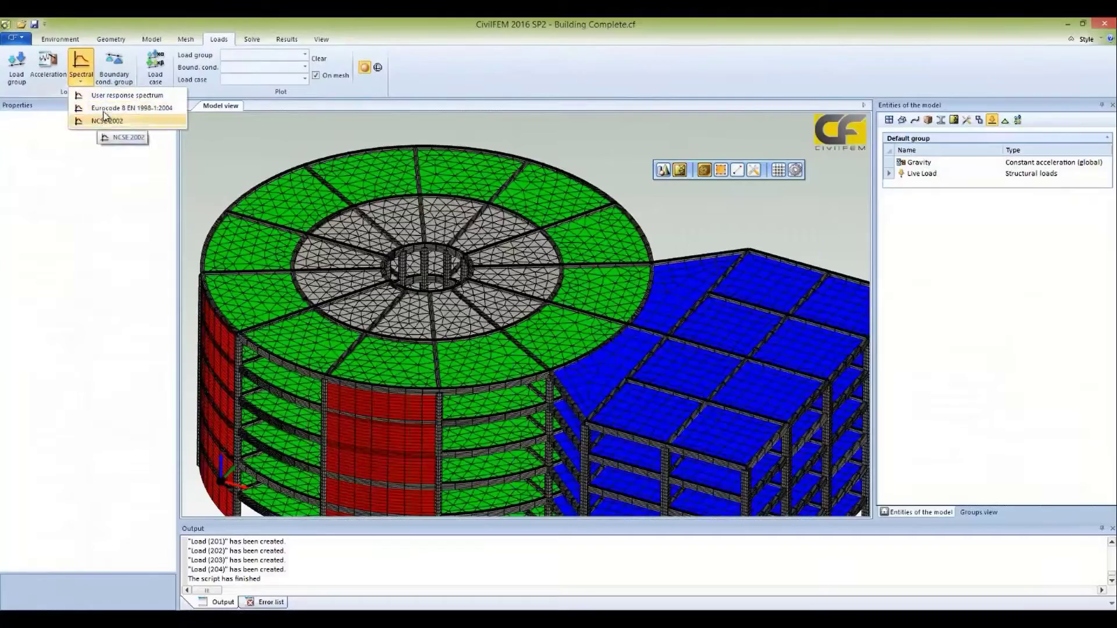
{"action": "left_click", "coordinate": [107, 112]}
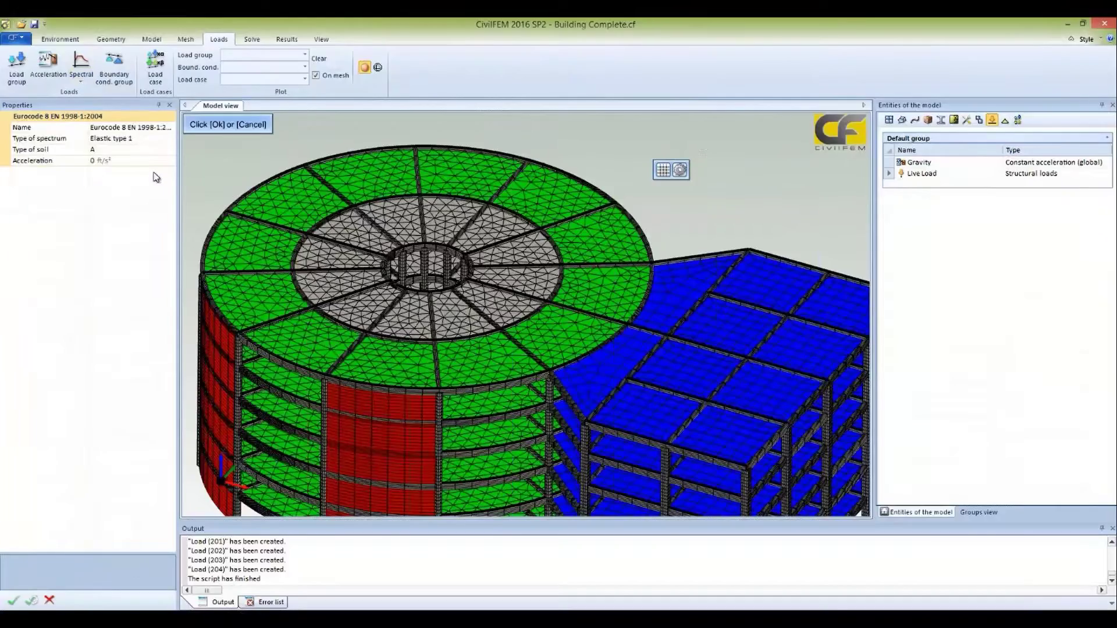
{"action": "left_click", "coordinate": [170, 161]}
{"action": "left_click", "coordinate": [170, 161]}
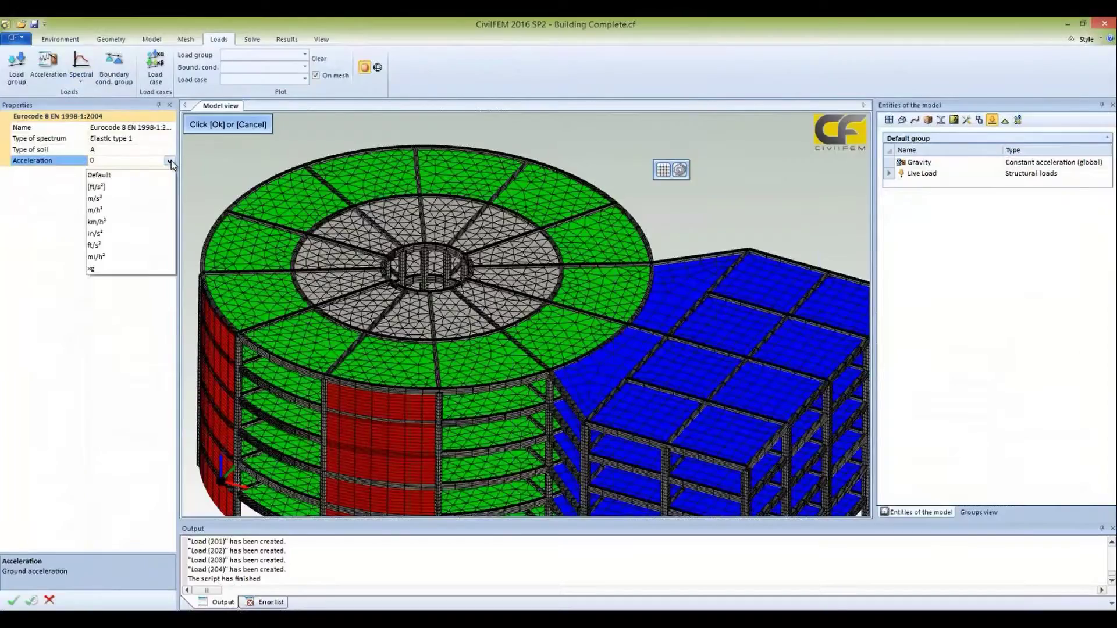
{"action": "left_click", "coordinate": [130, 199]}
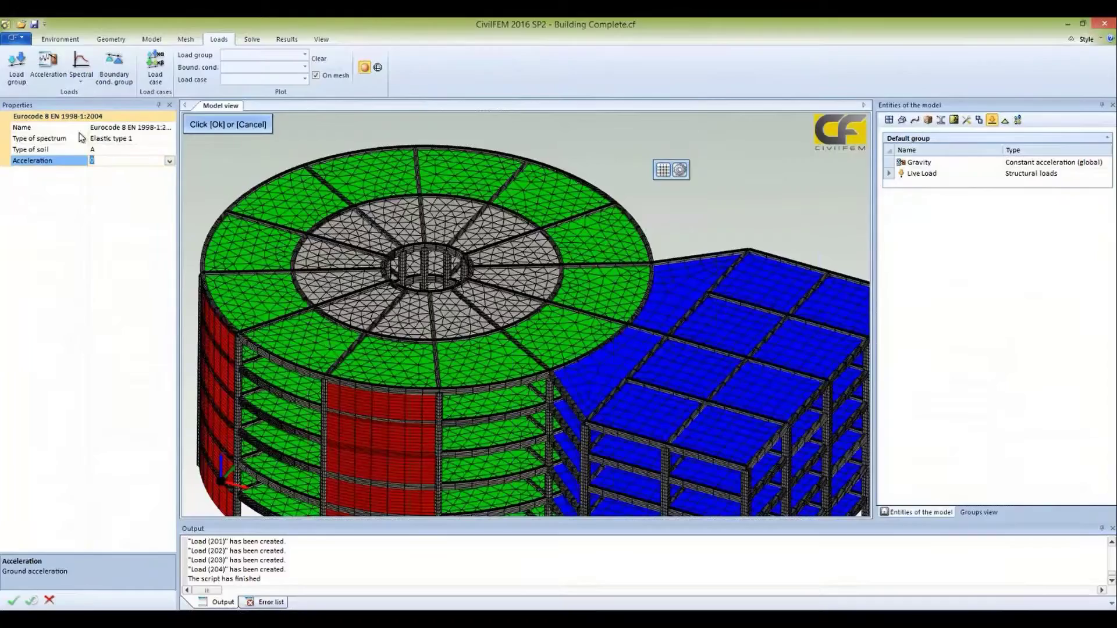
{"action": "type", "text": "2.2"}
{"action": "left_click", "coordinate": [62, 219]}
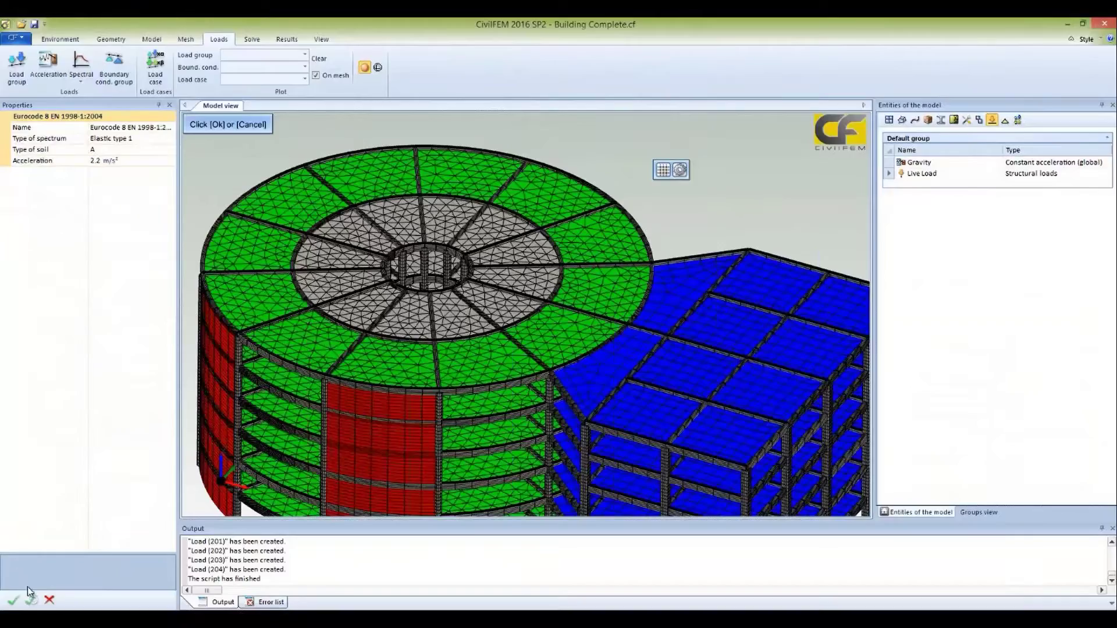
{"action": "left_click", "coordinate": [13, 599]}
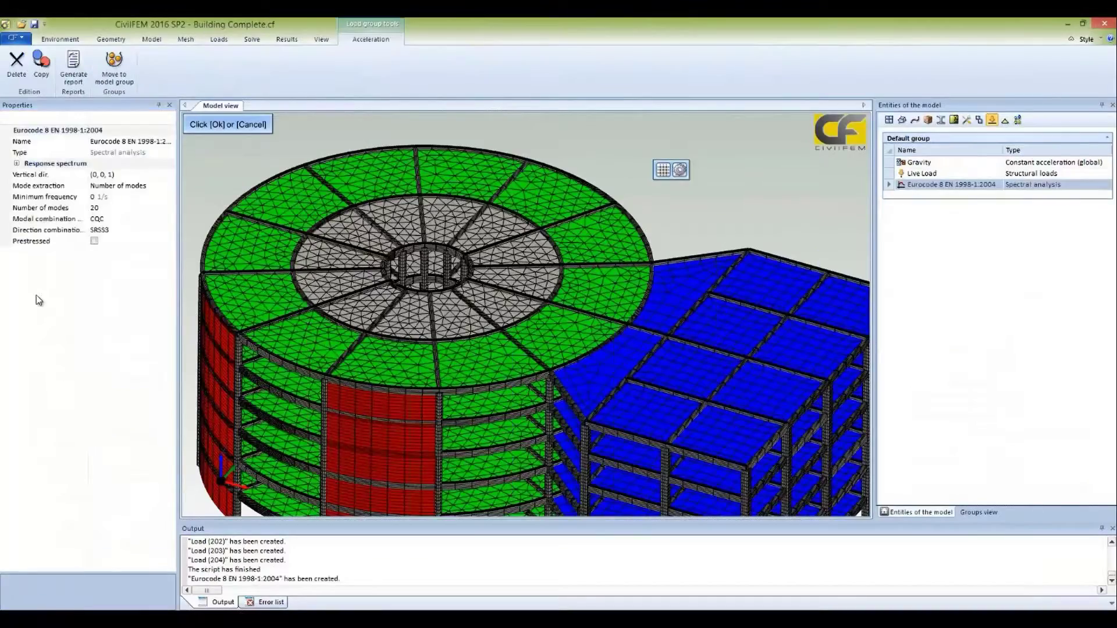
Expand the response spectrum data of the Eurocode 8 spectral load and rename the load as Spect
{"action": "left_click", "coordinate": [17, 164]}
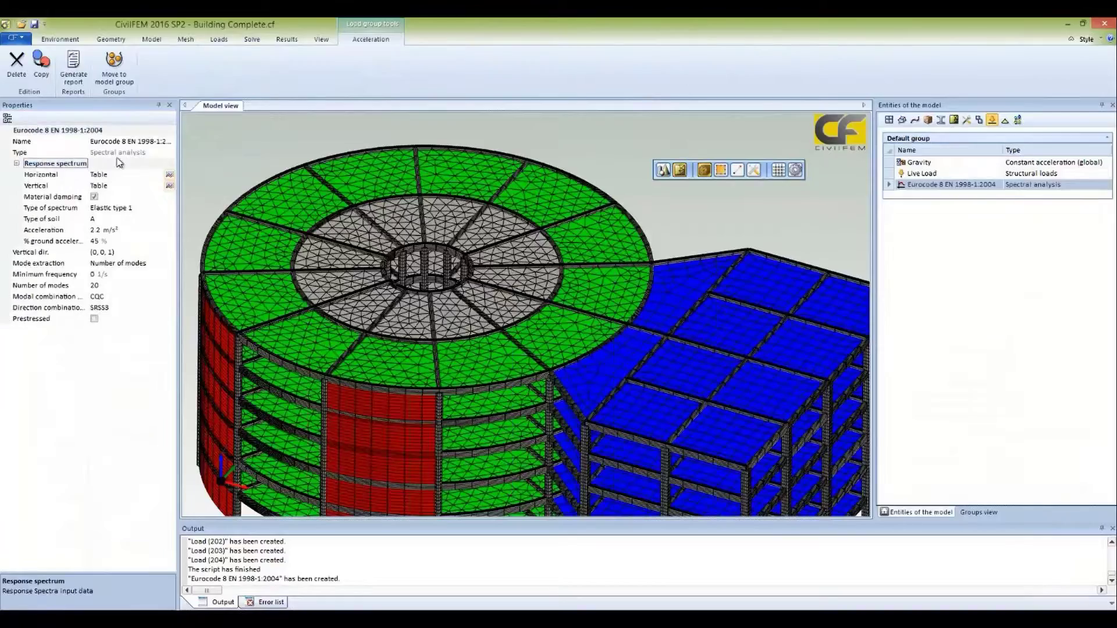
{"action": "left_click", "coordinate": [166, 141]}
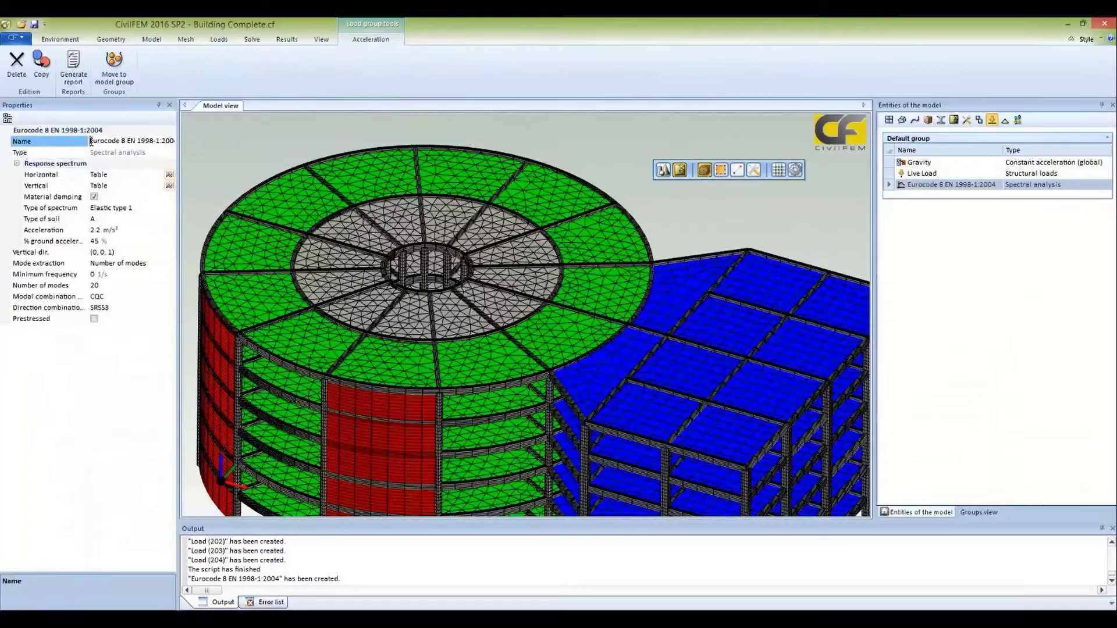
{"action": "left_click_drag", "start_coordinate": [90, 141], "coordinate": [163, 147]}
{"action": "key", "text": "BackSpace"}
Examine the horizontal response spectrum of Spect as a table and as a chart
{"action": "left_click", "coordinate": [169, 177]}
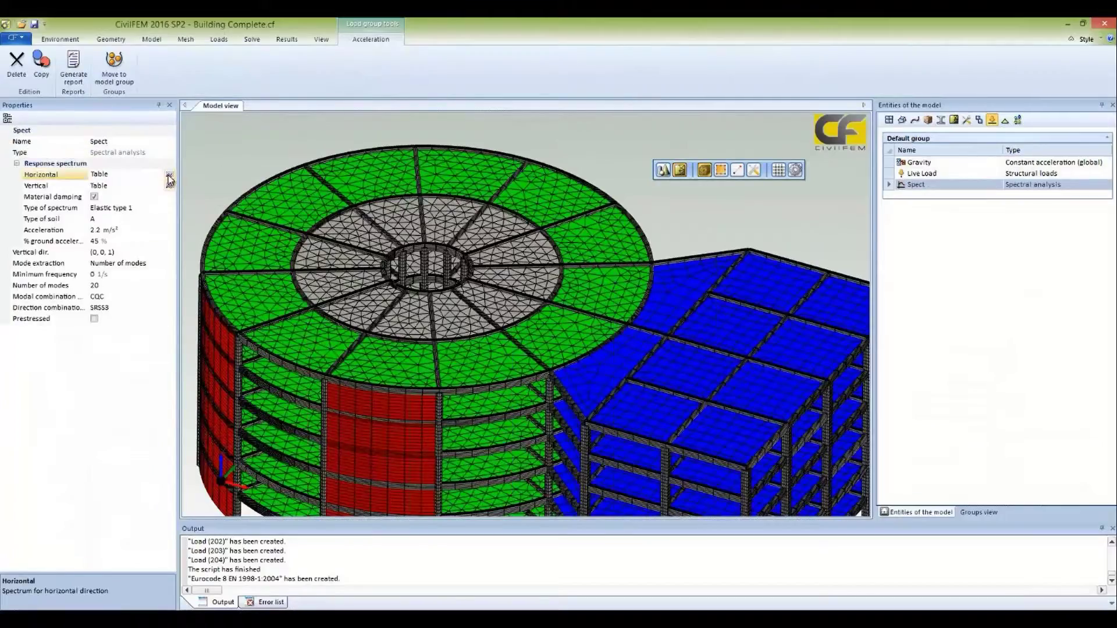
{"action": "left_click", "coordinate": [169, 178]}
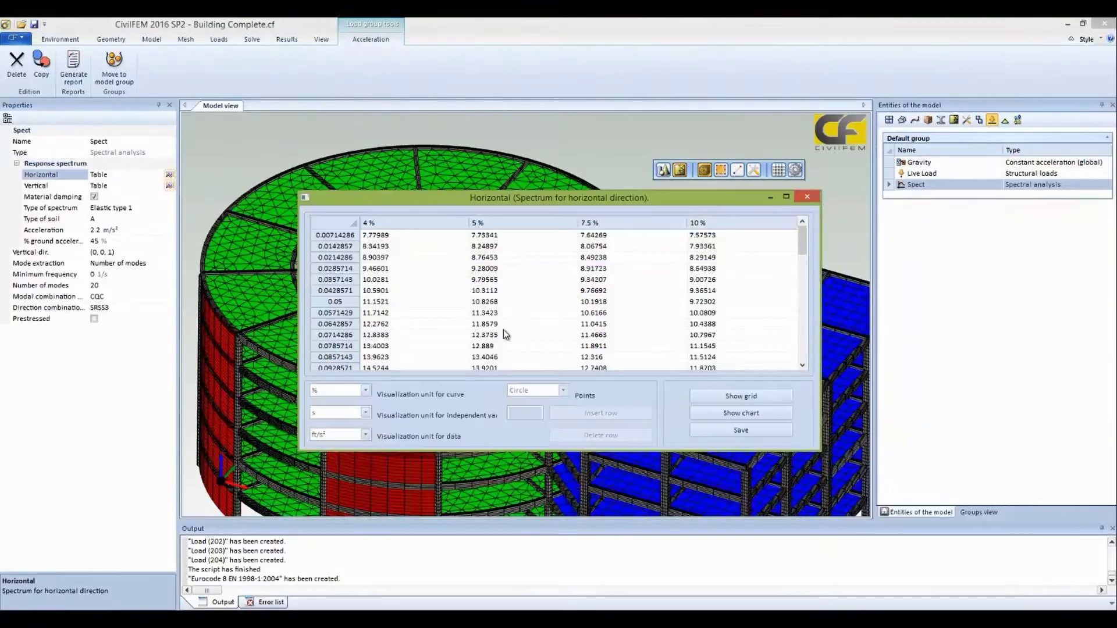
{"action": "left_click", "coordinate": [759, 414]}
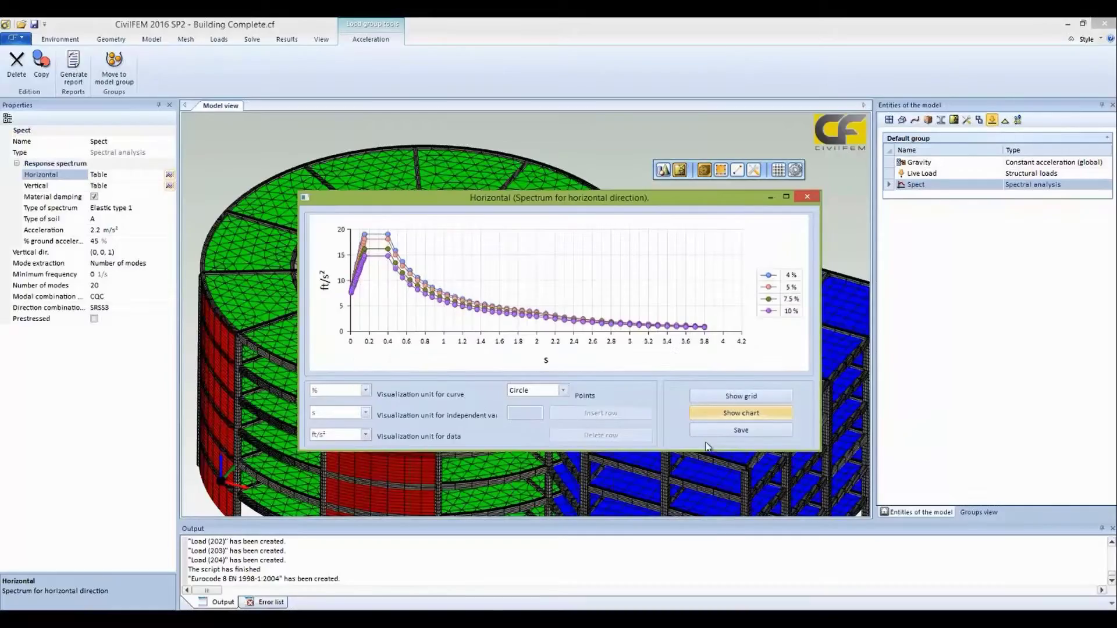
{"action": "left_click", "coordinate": [763, 430]}
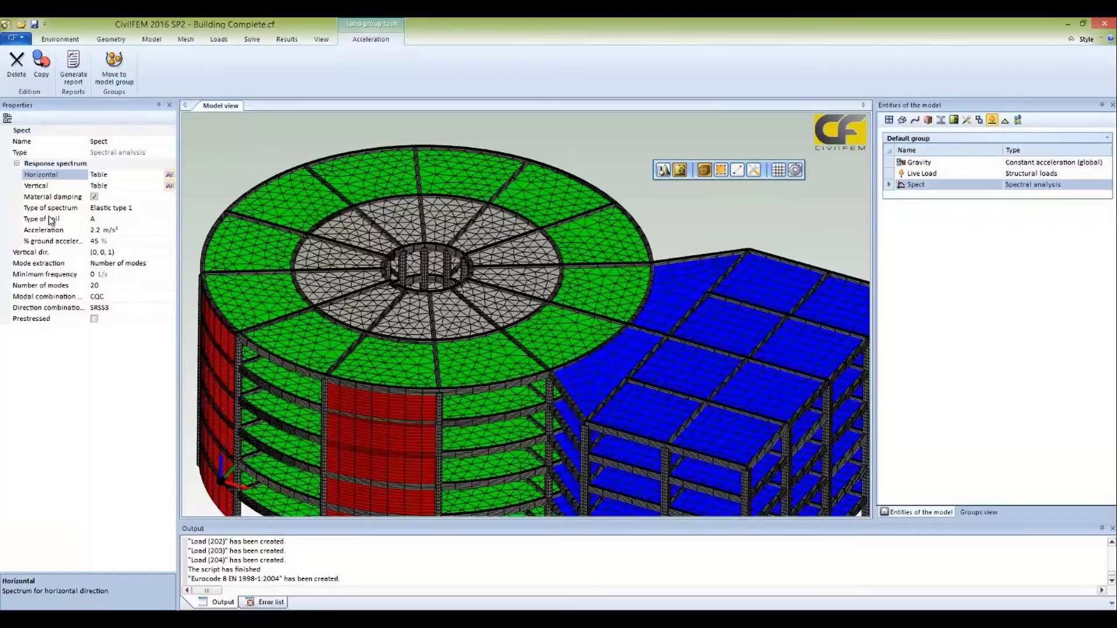
Turn off material damping for the Spect response spectrum and set its damping to 5 %
{"action": "left_click", "coordinate": [94, 197]}
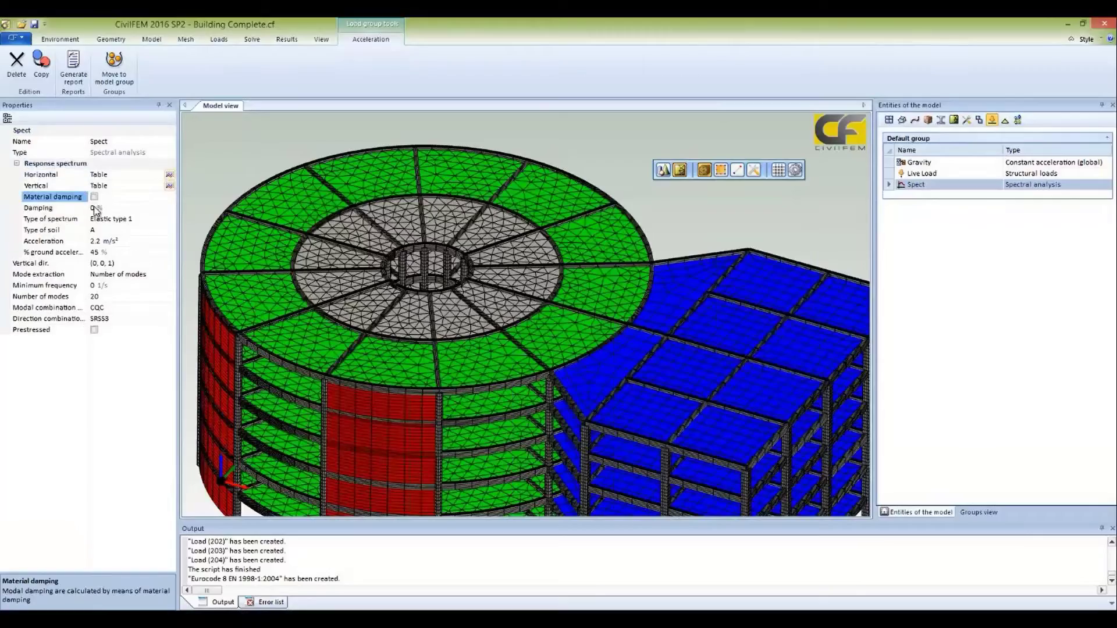
{"action": "left_click", "coordinate": [85, 210]}
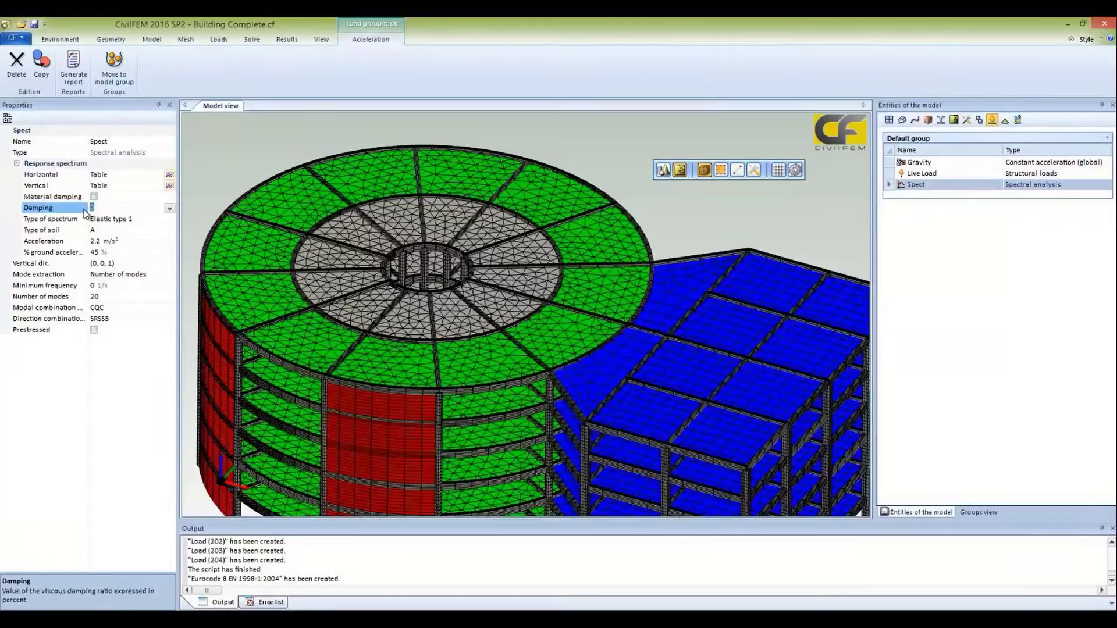
{"action": "type", "text": "5"}
{"action": "left_click", "coordinate": [40, 399]}
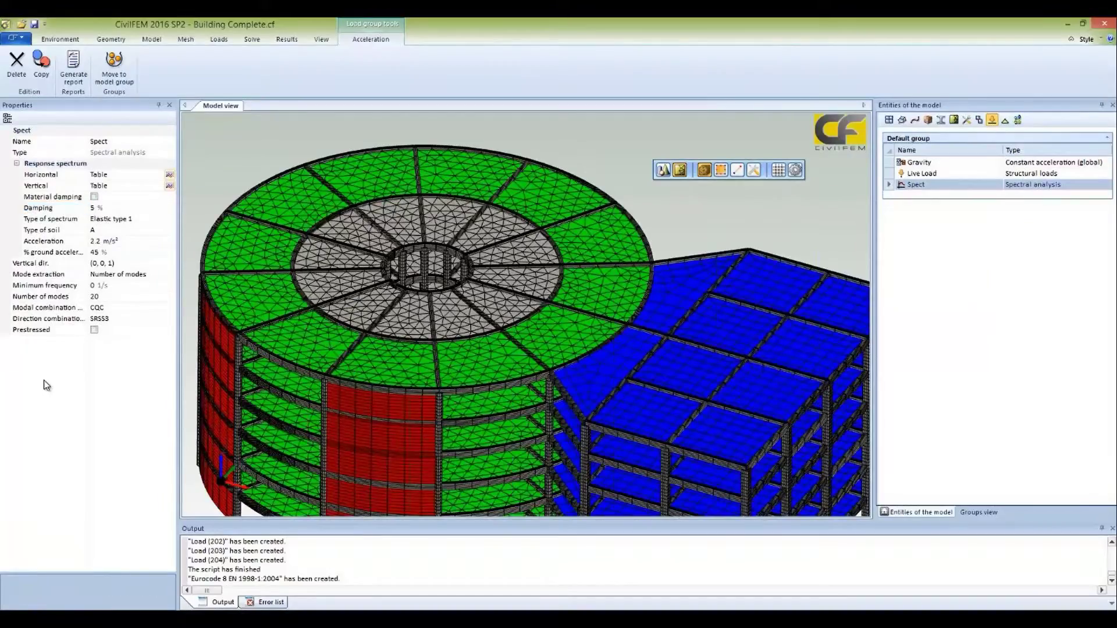
Set the modal combination method of Spect to SRSS and its number of modes to 12
{"action": "left_click", "coordinate": [162, 308]}
{"action": "left_click", "coordinate": [169, 308]}
{"action": "left_click", "coordinate": [110, 329]}
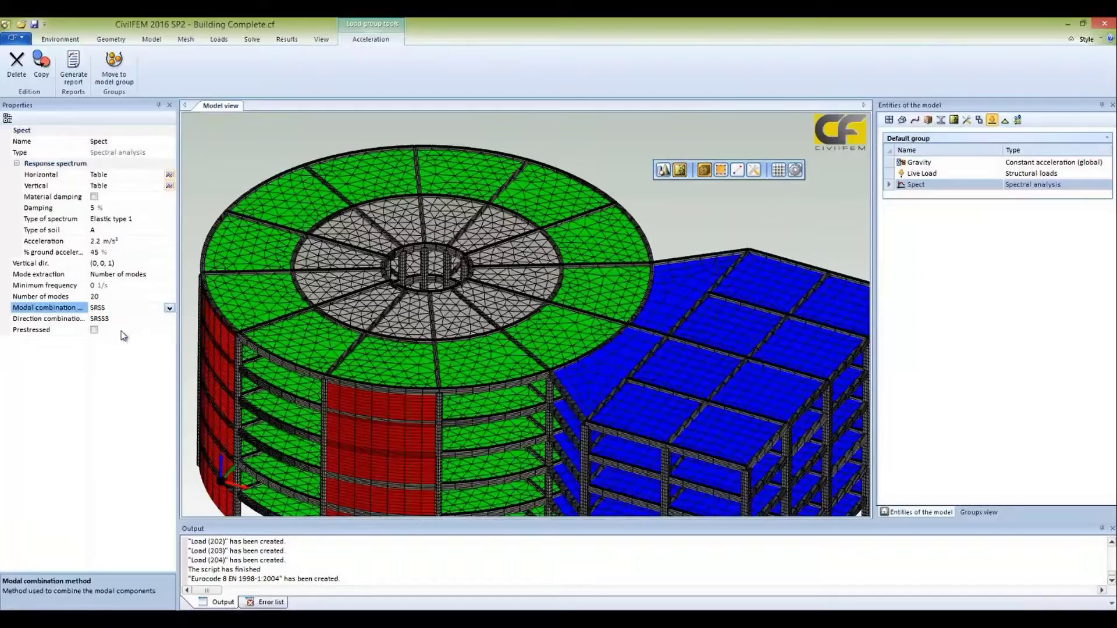
{"action": "left_click", "coordinate": [100, 298]}
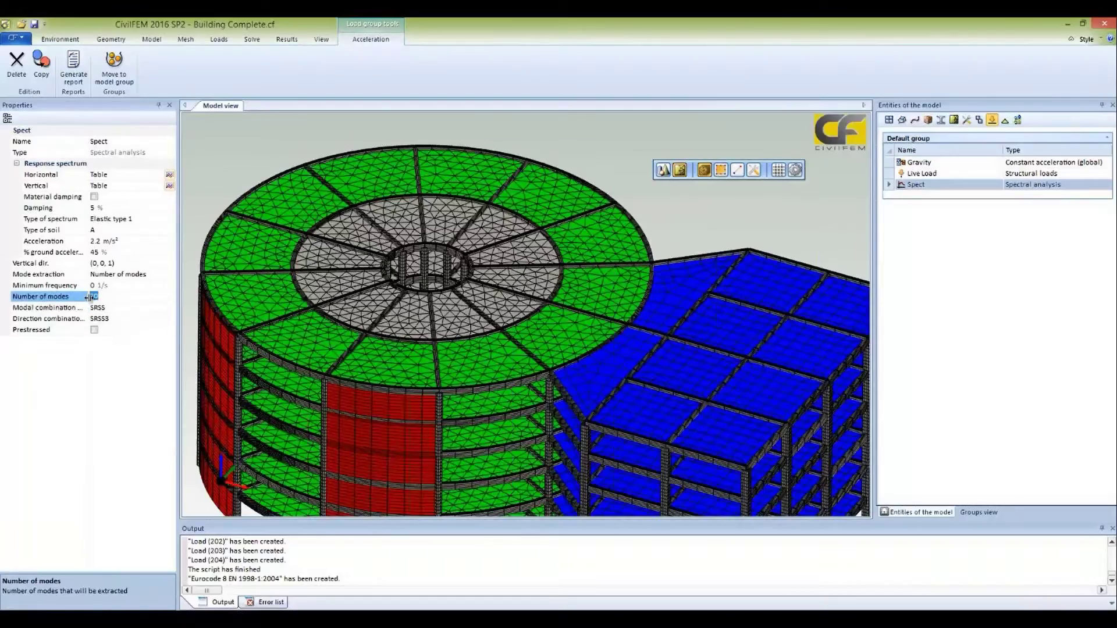
{"action": "left_click", "coordinate": [61, 396]}
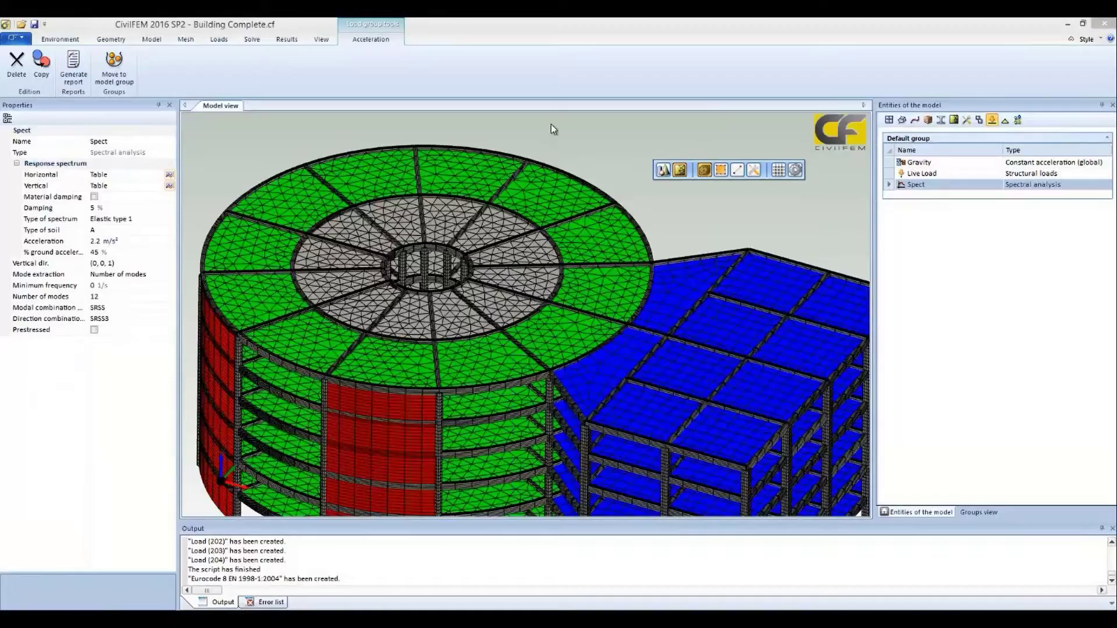
{"action": "left_click", "coordinate": [567, 129]}
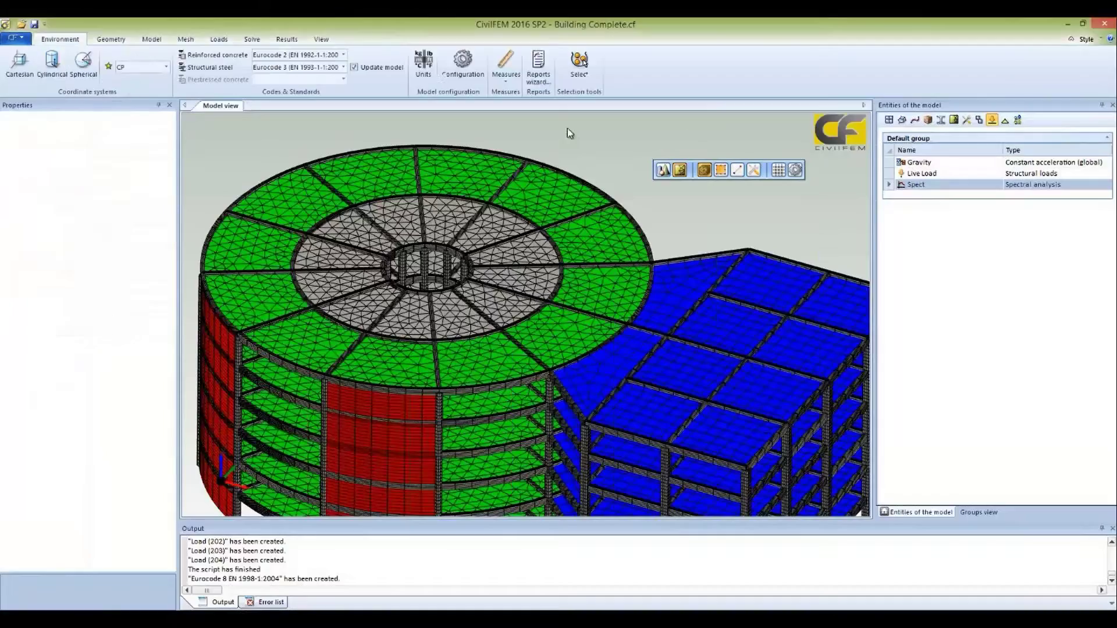
Create a boundary condition group named Supports
{"action": "left_click", "coordinate": [1005, 120]}
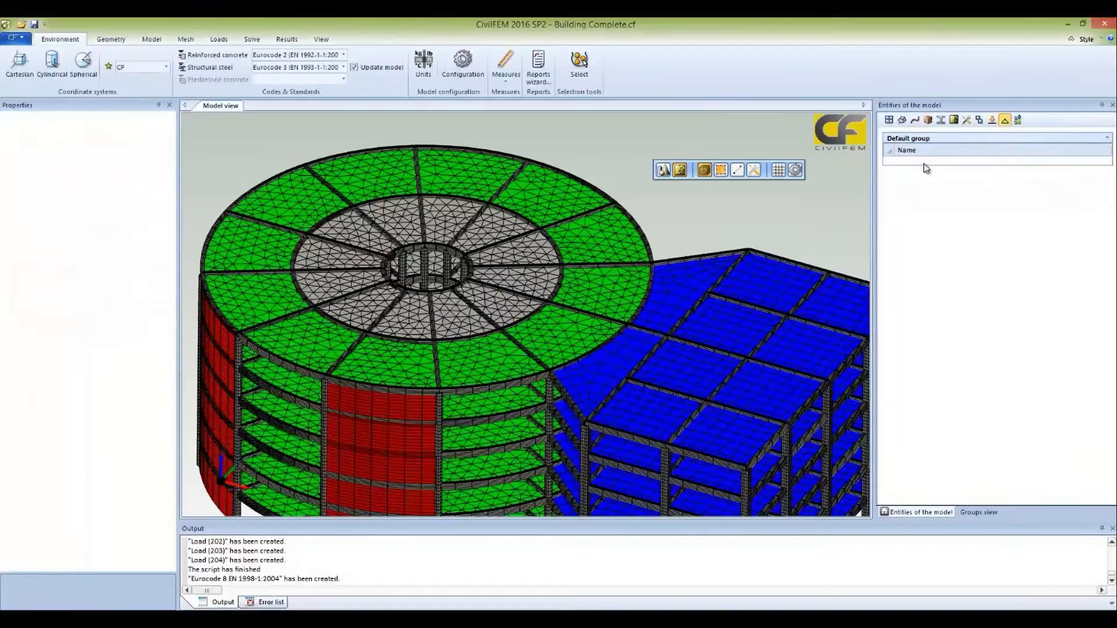
{"action": "left_click", "coordinate": [219, 39]}
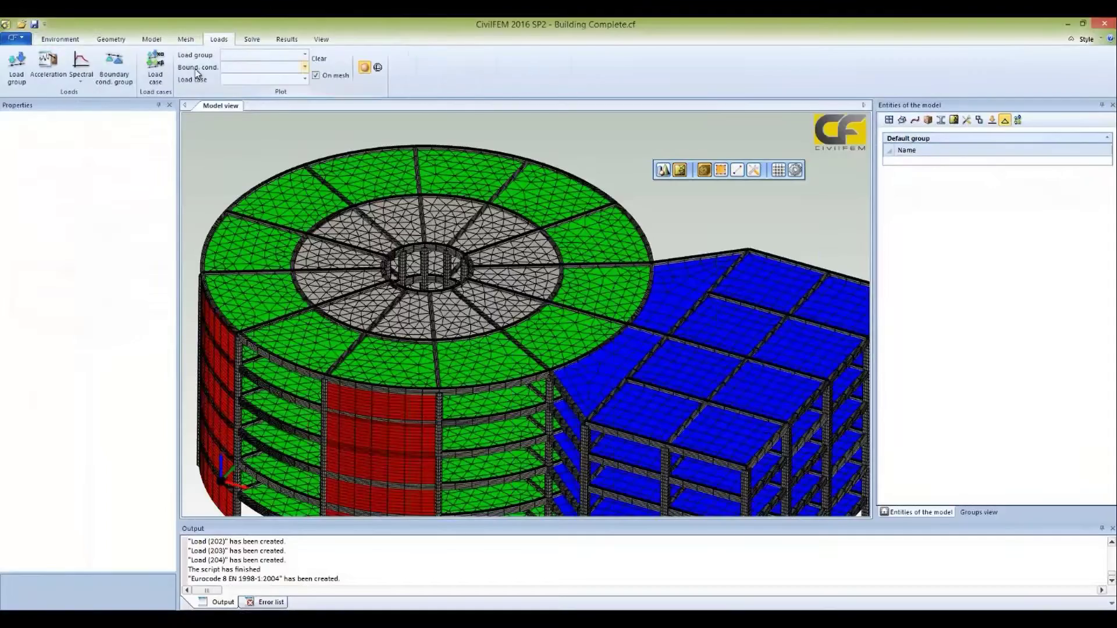
{"action": "left_click", "coordinate": [115, 66]}
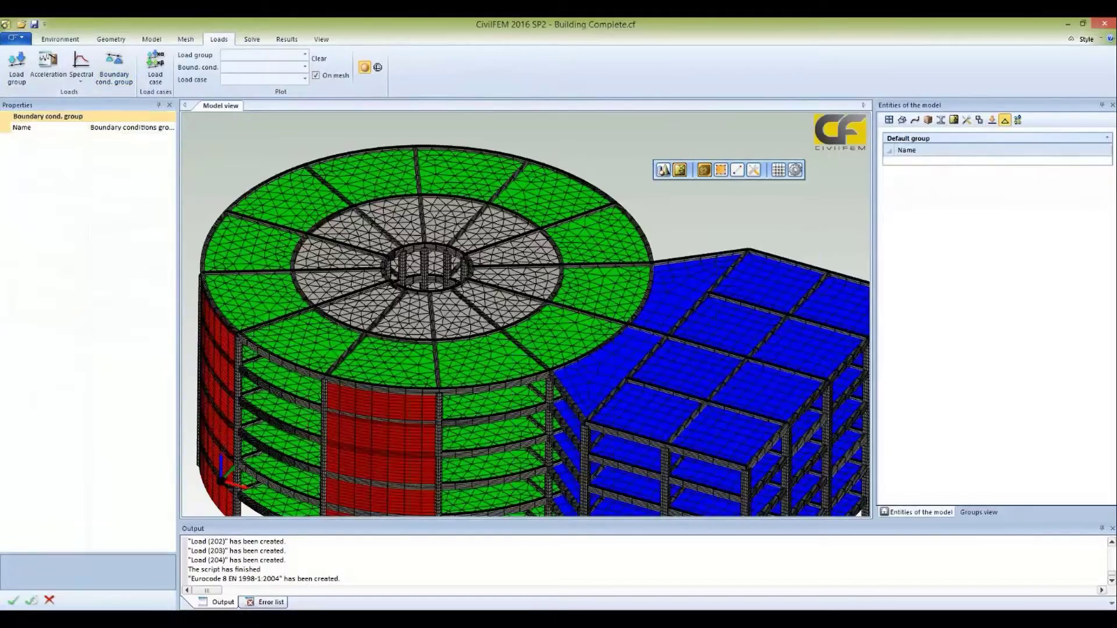
{"action": "left_click", "coordinate": [96, 128]}
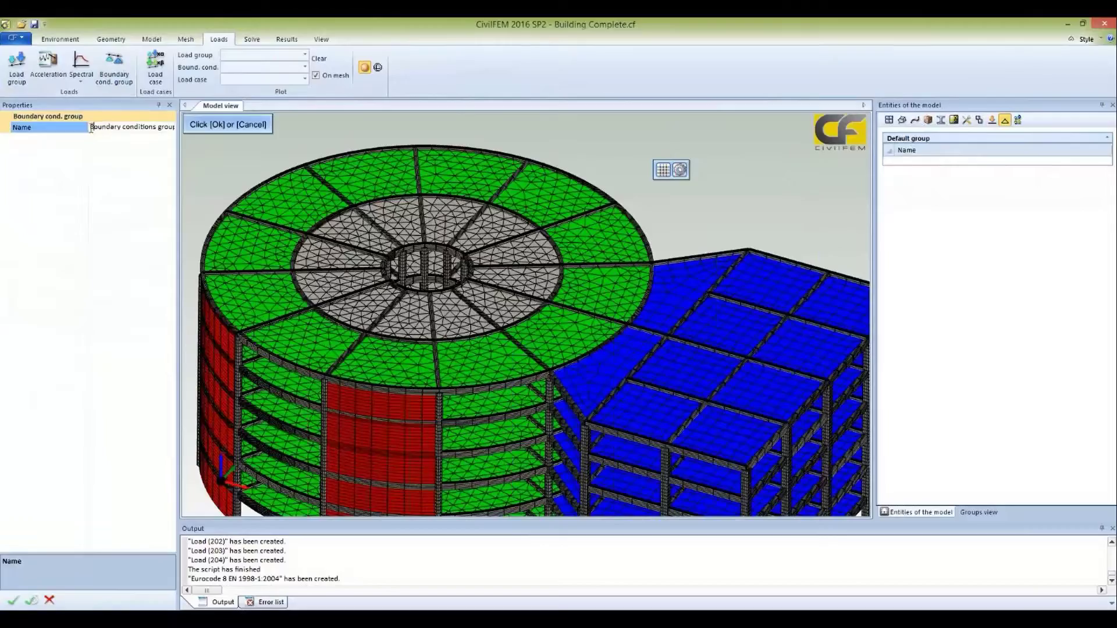
{"action": "left_click_drag", "start_coordinate": [90, 127], "coordinate": [174, 126]}
{"action": "key", "text": "BackSpace"}
{"action": "type", "text": "Supports"}
{"action": "left_click", "coordinate": [32, 600]}
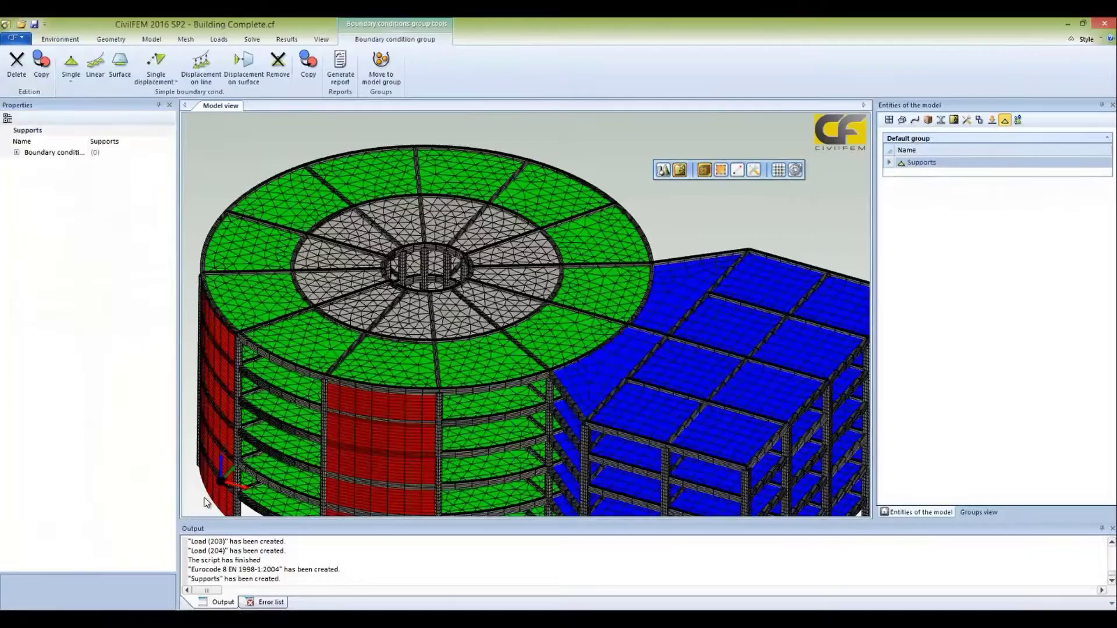
Start a nodal boundary condition in Supports that constrains movement and rotation in X, Y and Z
{"action": "left_click", "coordinate": [242, 490]}
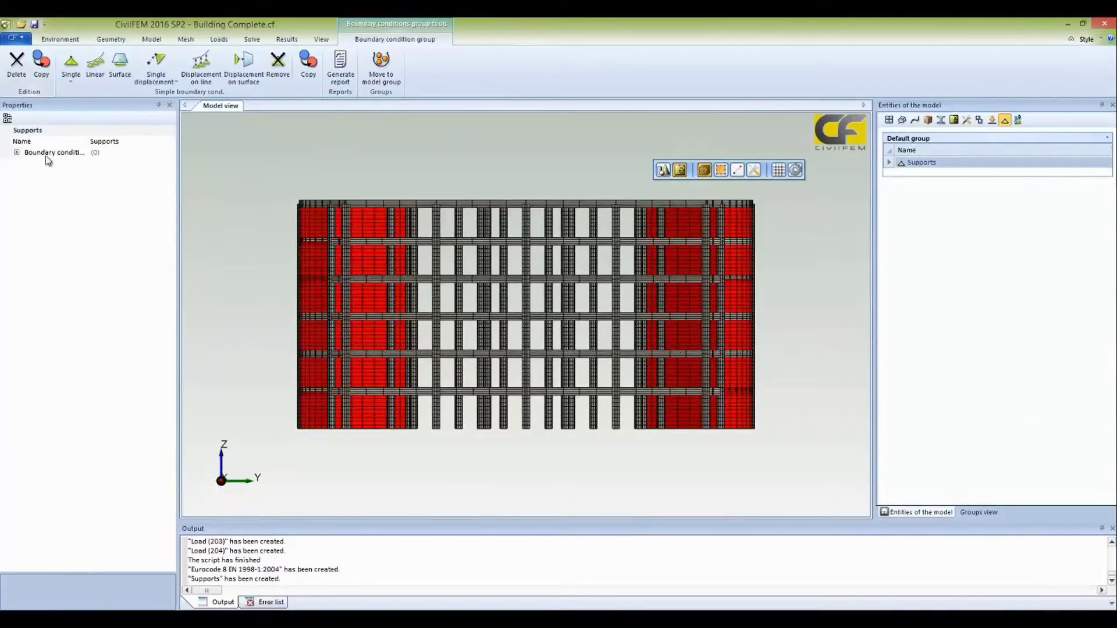
{"action": "left_click", "coordinate": [75, 77]}
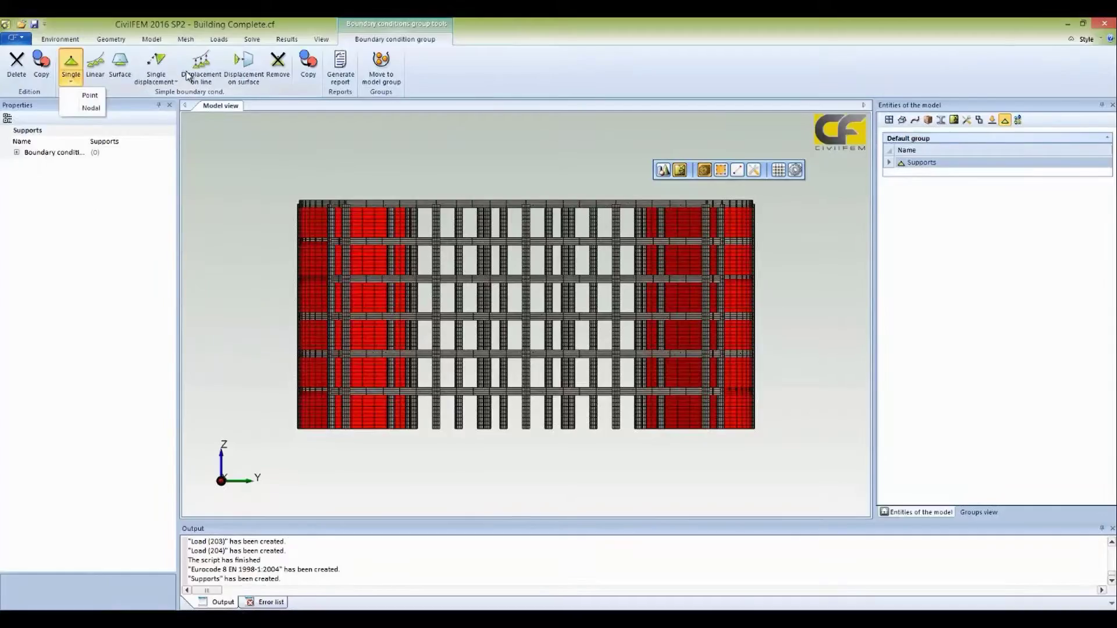
{"action": "left_click", "coordinate": [87, 109]}
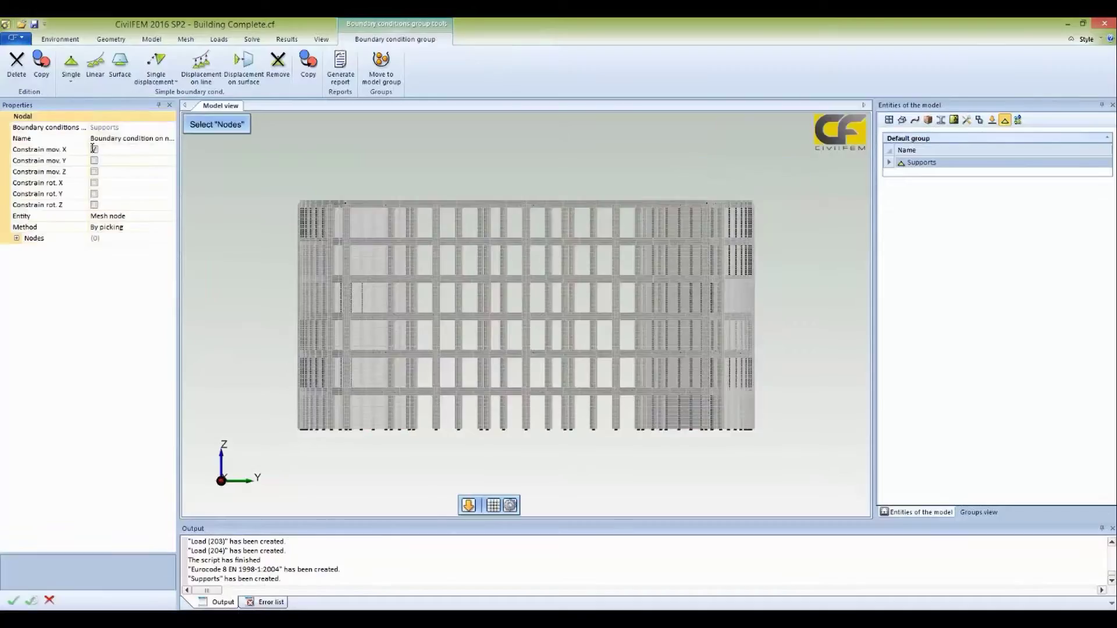
{"action": "left_click", "coordinate": [95, 149]}
{"action": "left_click", "coordinate": [94, 161]}
{"action": "left_click", "coordinate": [95, 171]}
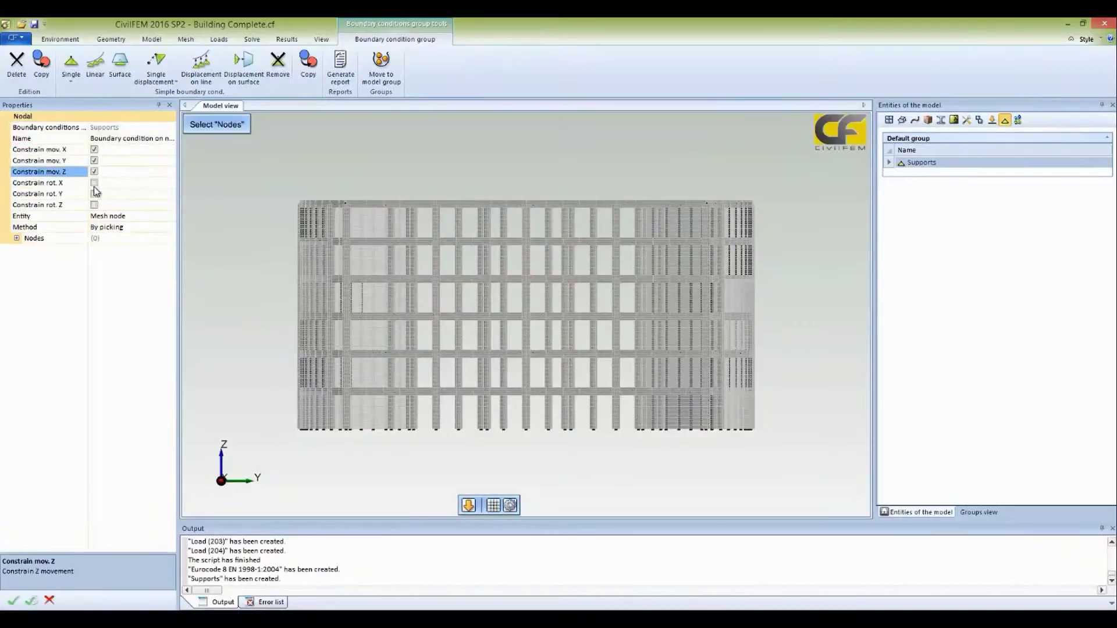
{"action": "left_click", "coordinate": [95, 183]}
{"action": "left_click", "coordinate": [94, 193]}
{"action": "left_click", "coordinate": [95, 205]}
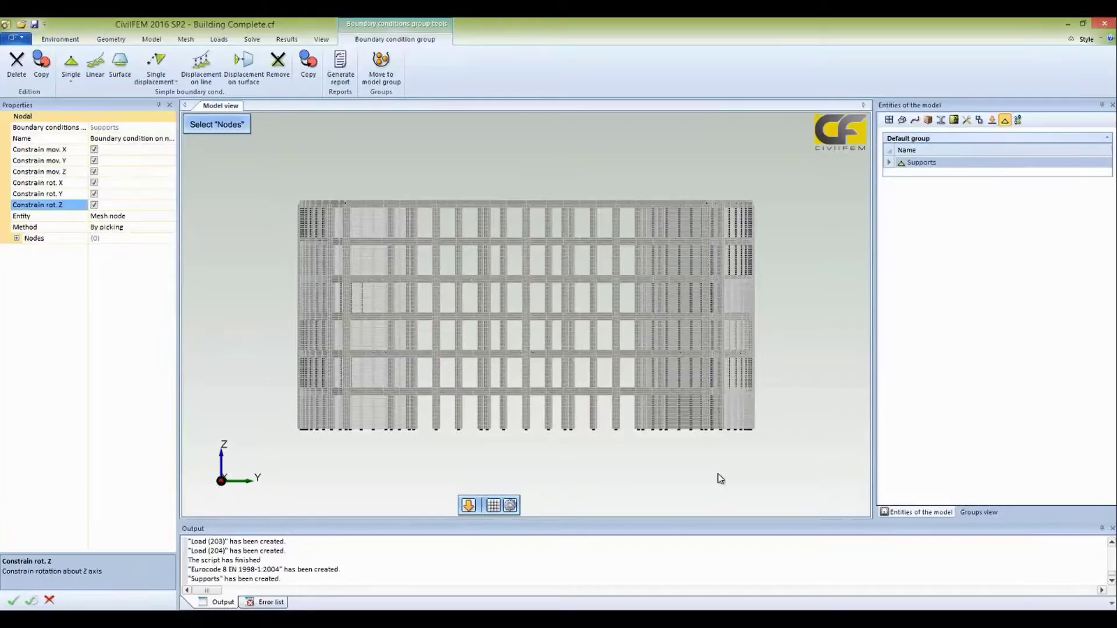
Apply the nodal boundary condition to all mesh nodes along the building's base and create it
{"action": "scroll", "coordinate": [718, 475], "scroll_direction": "up", "scroll_amount": 2}
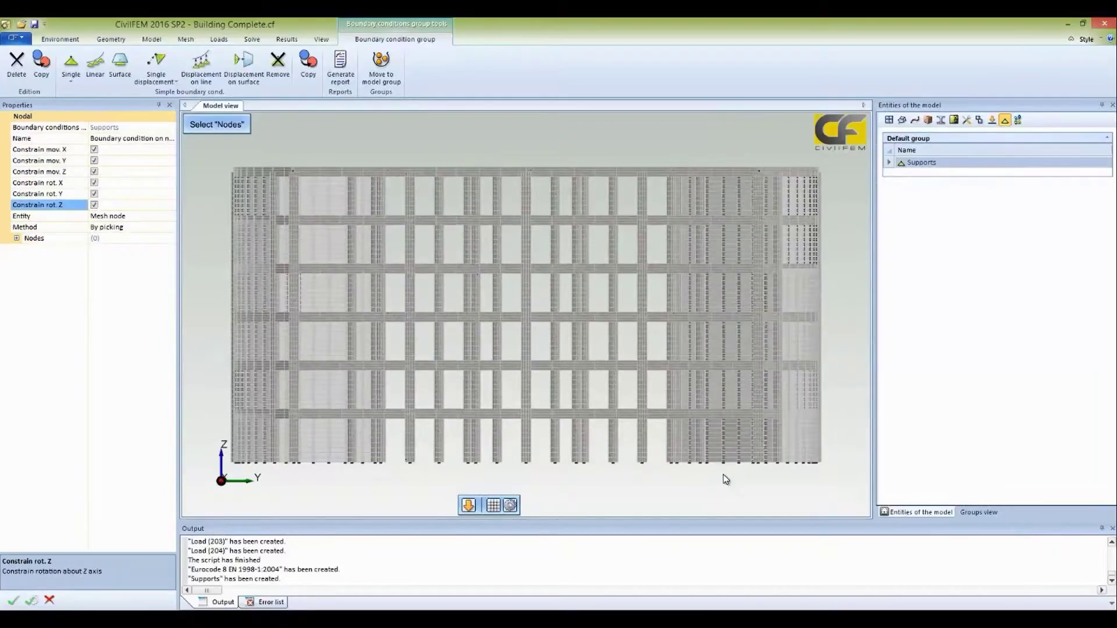
{"action": "scroll", "coordinate": [724, 474], "scroll_direction": "up", "scroll_amount": 1}
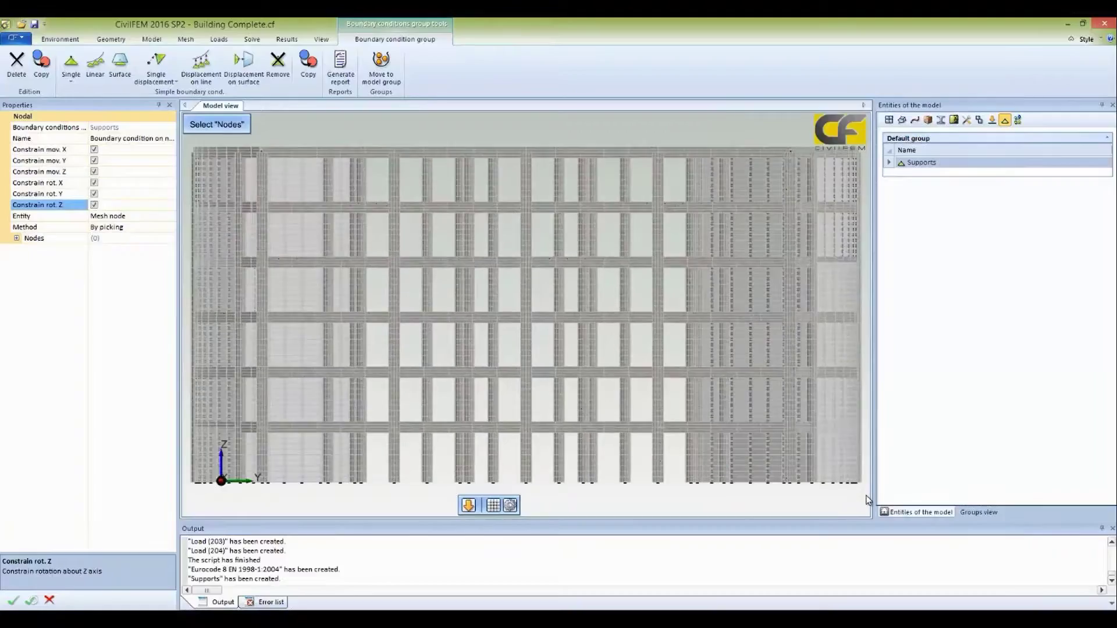
{"action": "left_click_drag", "start_coordinate": [864, 494], "coordinate": [185, 487]}
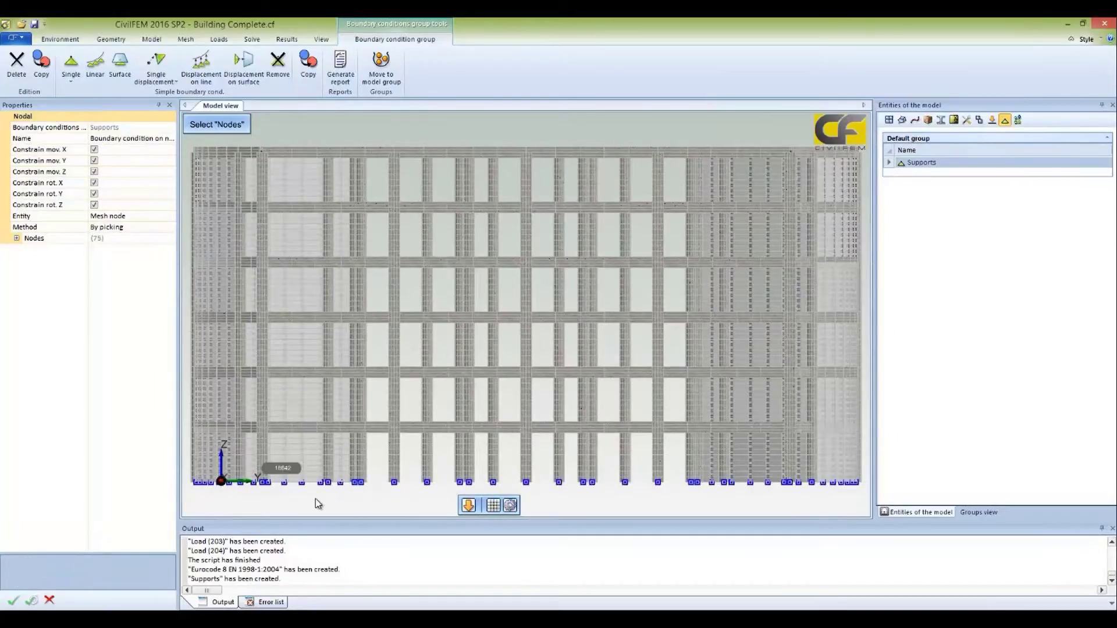
{"action": "mouse_move", "coordinate": [386, 499]}
{"action": "middle_mouse_down"}
{"action": "mouse_move", "coordinate": [428, 508]}
{"action": "mouse_move", "coordinate": [500, 464]}
{"action": "mouse_move", "coordinate": [513, 476]}
{"action": "mouse_move", "coordinate": [396, 487]}
{"action": "middle_mouse_up"}
{"action": "scroll", "coordinate": [399, 493], "scroll_direction": "up", "scroll_amount": 5}
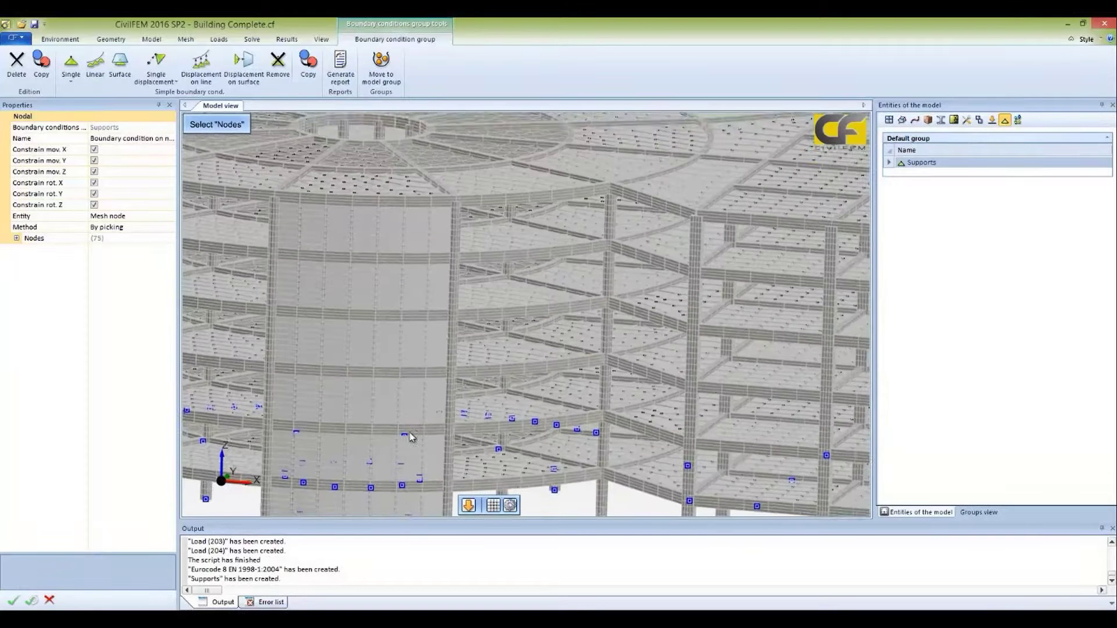
{"action": "middle_click_drag", "start_coordinate": [410, 432], "coordinate": [443, 322]}
{"action": "scroll", "coordinate": [399, 354], "scroll_direction": "up", "scroll_amount": 4}
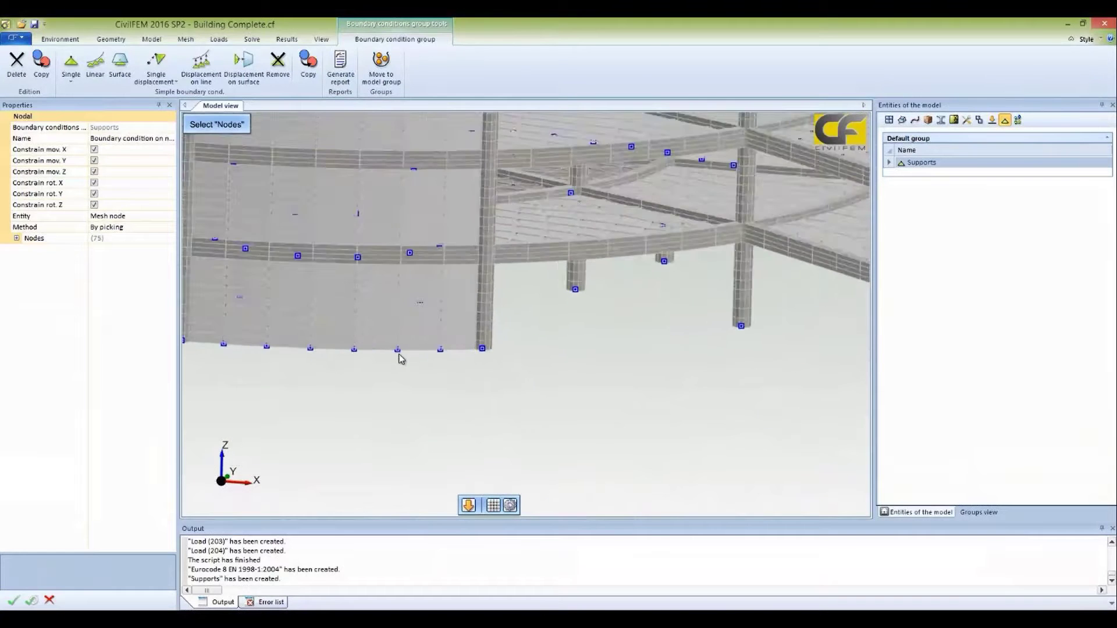
{"action": "scroll", "coordinate": [394, 374], "scroll_direction": "up", "scroll_amount": 3}
{"action": "middle_click_drag", "start_coordinate": [394, 386], "coordinate": [819, 435]}
{"action": "scroll", "coordinate": [685, 423], "scroll_direction": "down", "scroll_amount": 5}
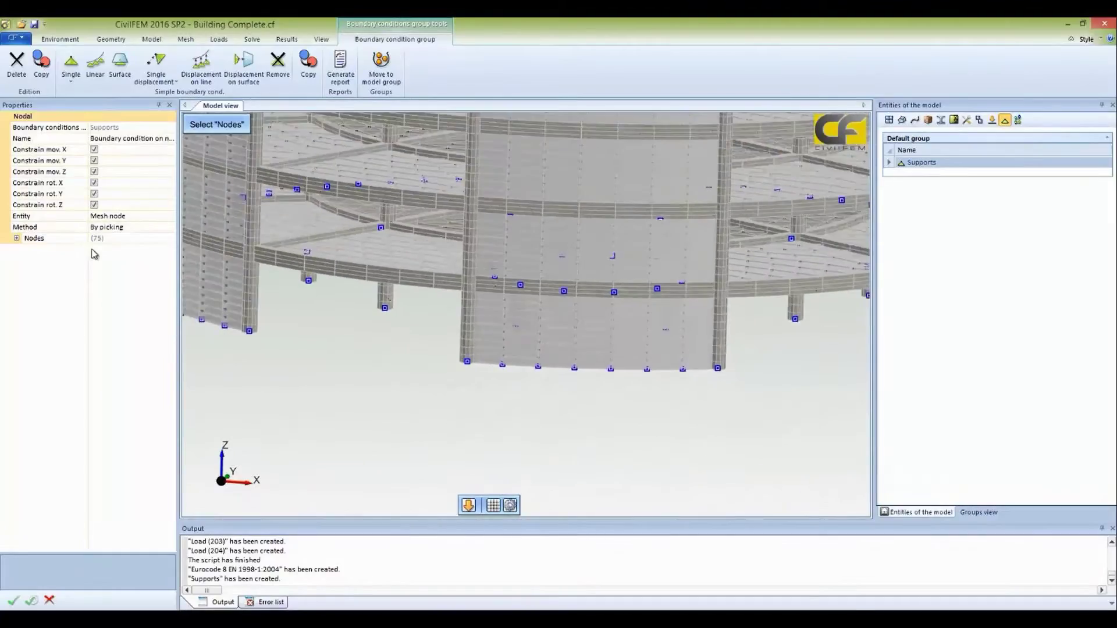
{"action": "left_click", "coordinate": [13, 599]}
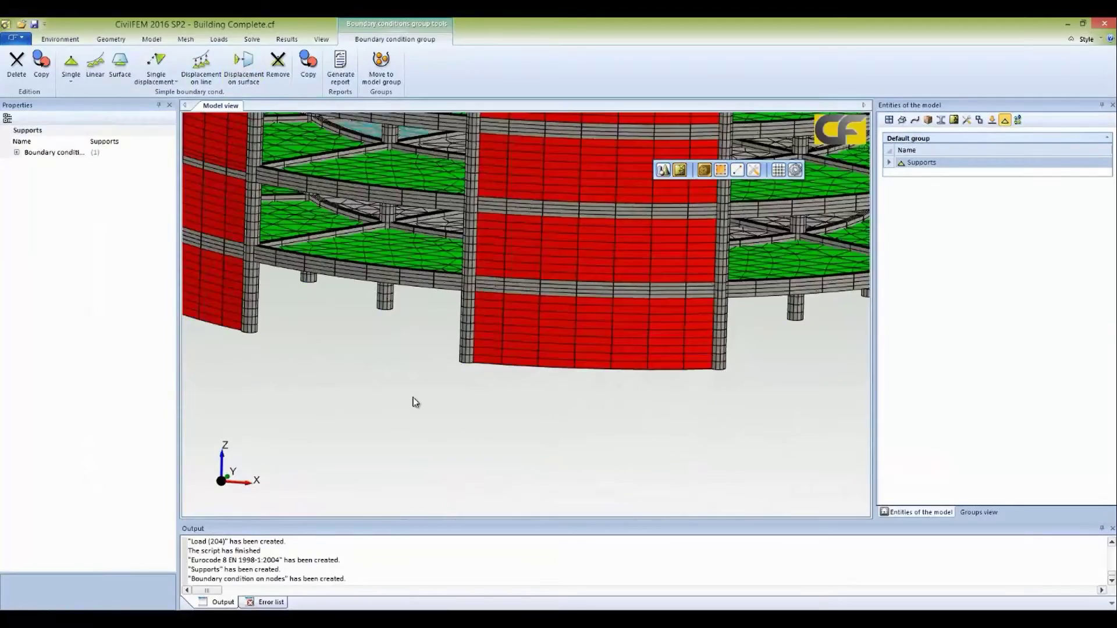
Plot the Supports boundary condition group on the building model
{"action": "left_click", "coordinate": [454, 443]}
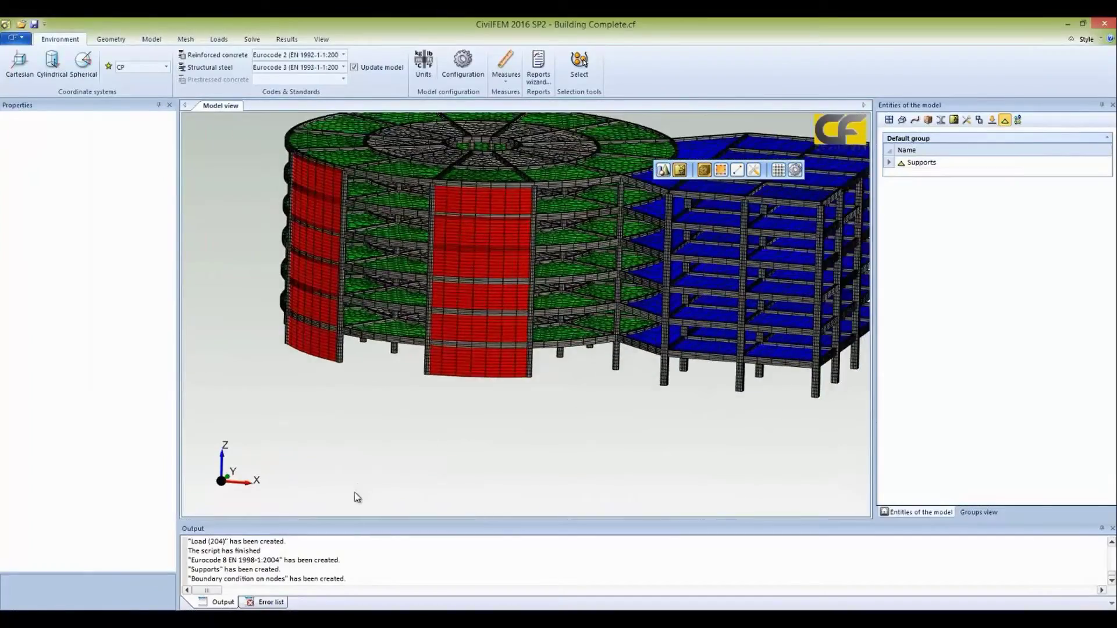
{"action": "left_click", "coordinate": [219, 41]}
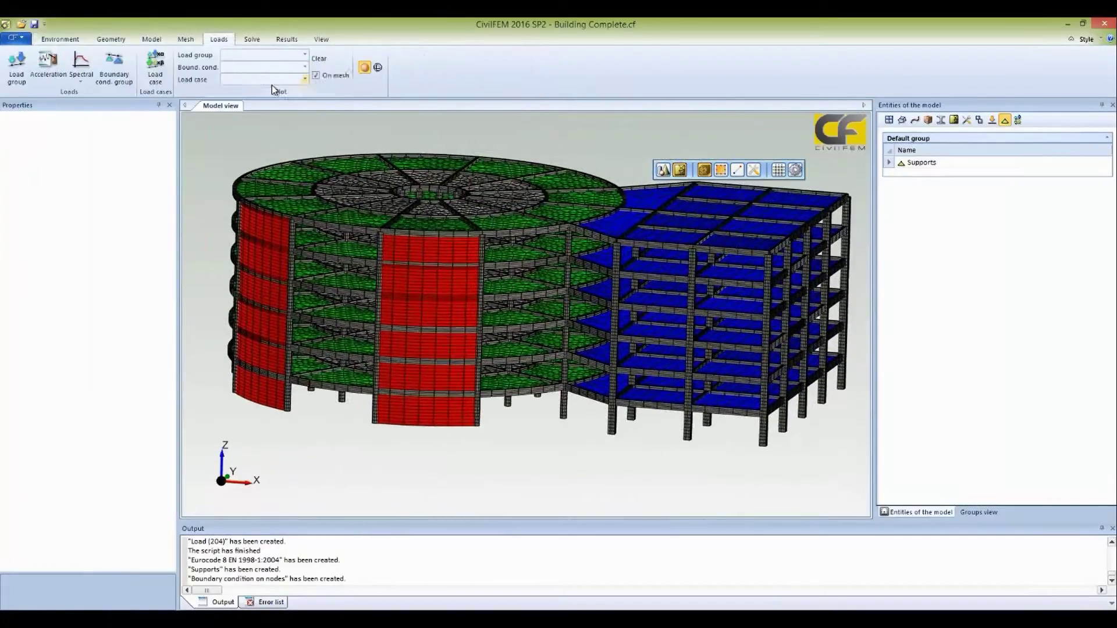
{"action": "left_click", "coordinate": [305, 68]}
{"action": "left_click", "coordinate": [252, 86]}
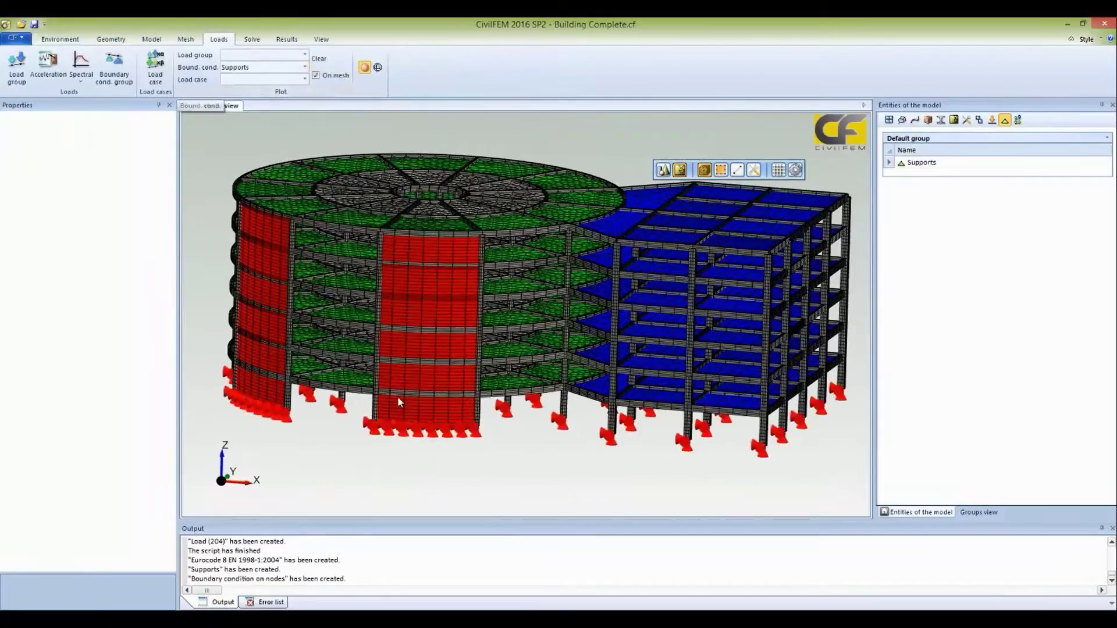
Examine the support symbols at the base of the curved walls and columns
{"action": "scroll", "coordinate": [484, 483], "scroll_direction": "up", "scroll_amount": 4}
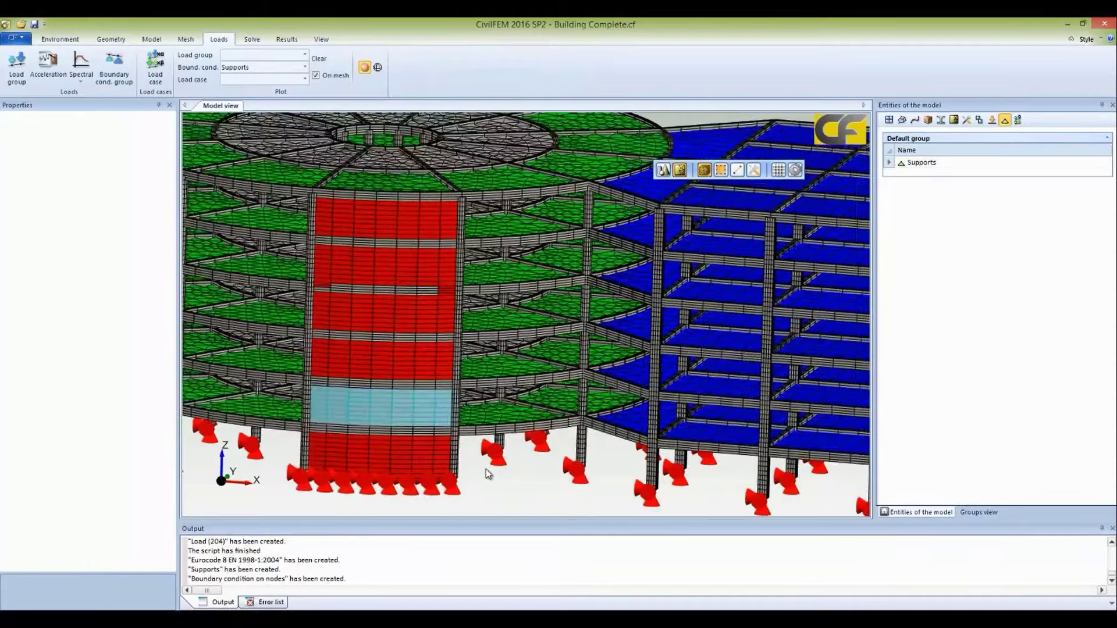
{"action": "middle_click_drag", "start_coordinate": [516, 355], "coordinate": [557, 204]}
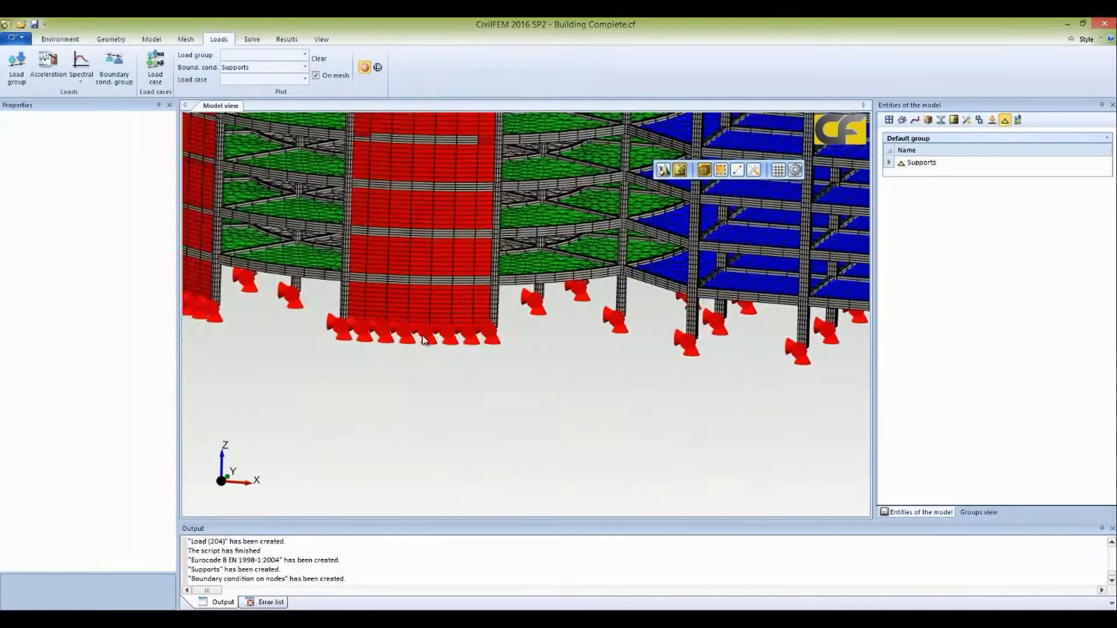
{"action": "scroll", "coordinate": [423, 340], "scroll_direction": "up", "scroll_amount": 5}
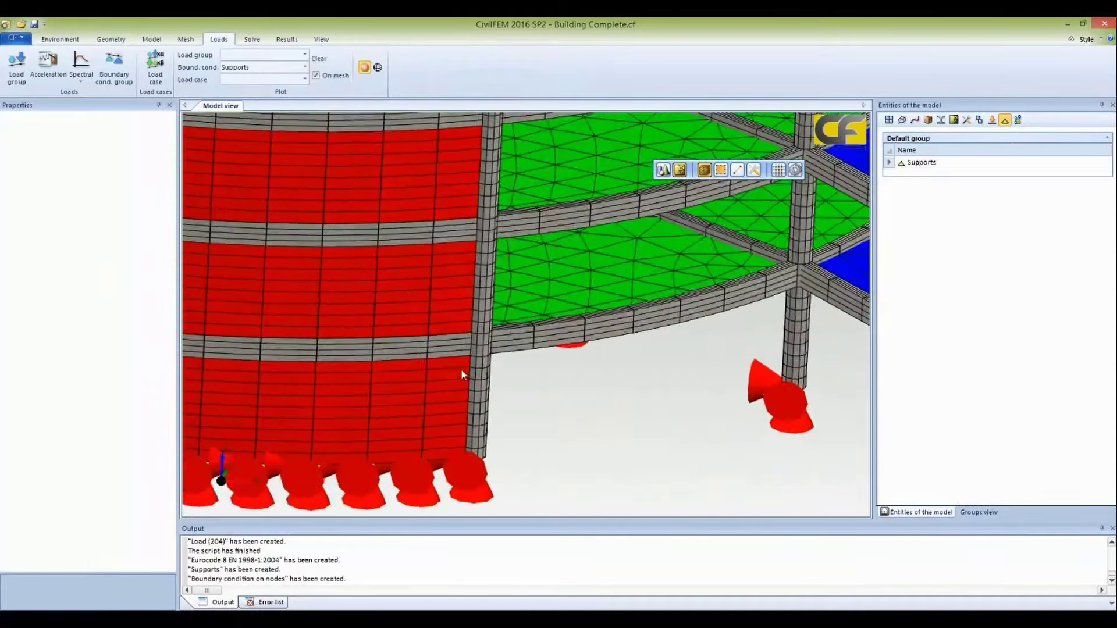
{"action": "middle_click_drag", "start_coordinate": [461, 369], "coordinate": [448, 345]}
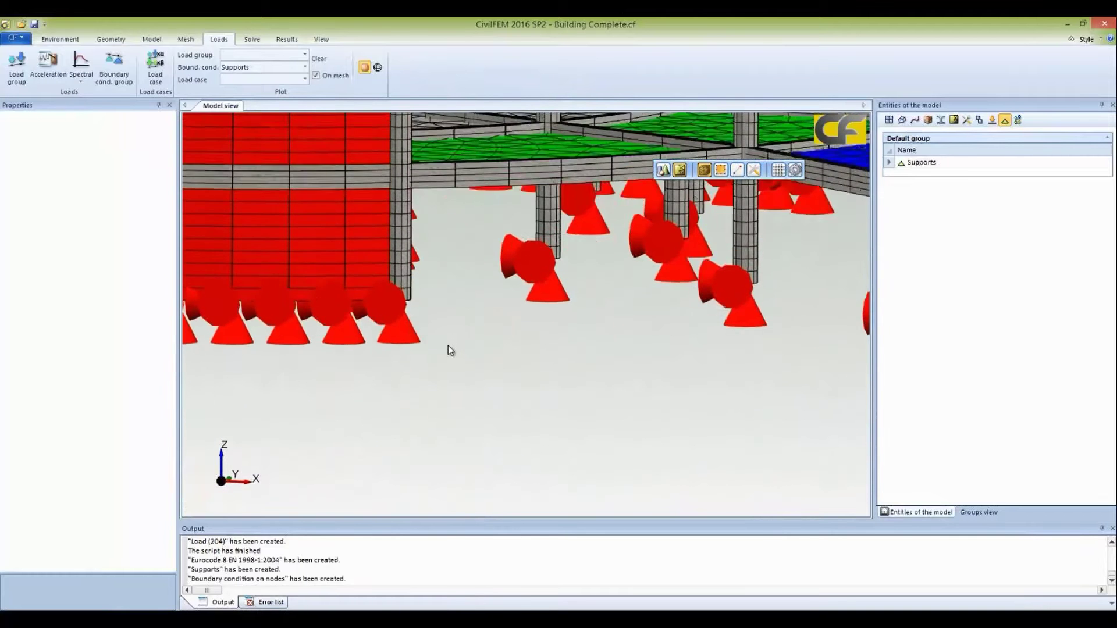
{"action": "scroll", "coordinate": [449, 350], "scroll_direction": "down", "scroll_amount": 2}
{"action": "scroll", "coordinate": [652, 414], "scroll_direction": "down", "scroll_amount": 4}
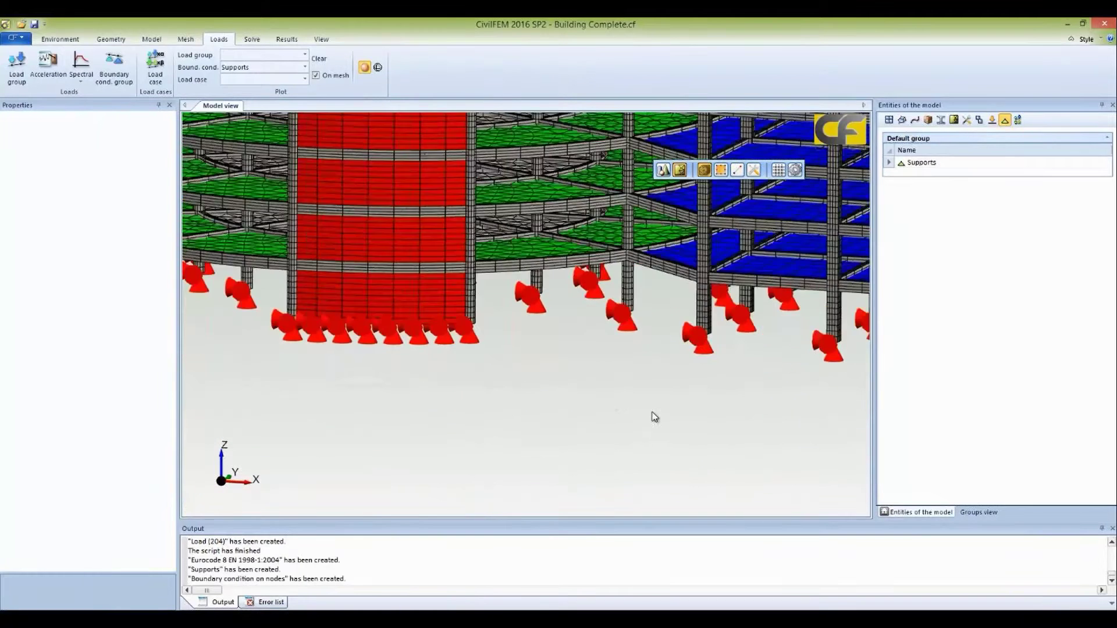
{"action": "scroll", "coordinate": [588, 389], "scroll_direction": "down", "scroll_amount": 4}
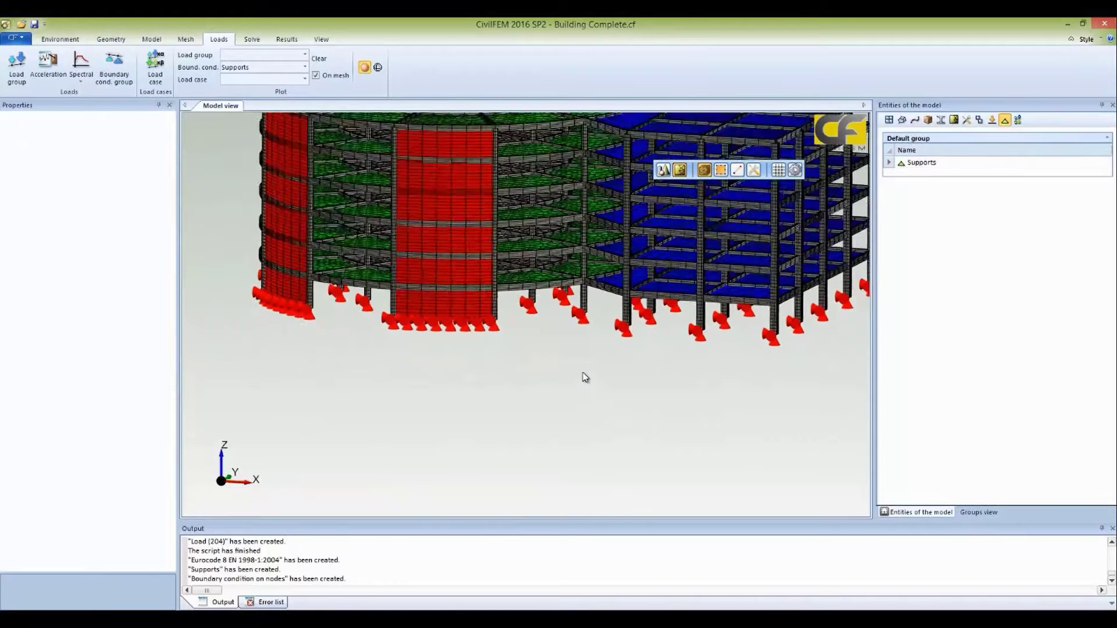
{"action": "middle_click_drag", "start_coordinate": [585, 377], "coordinate": [564, 444]}
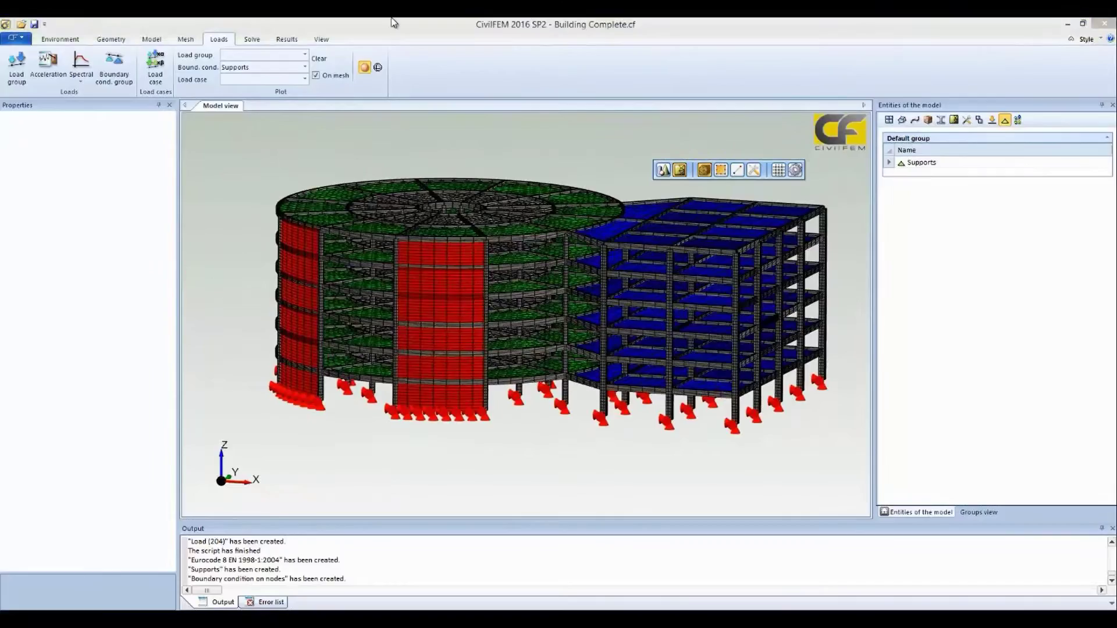
Show the model's load case list and create a load case named LL+SW
{"action": "left_click", "coordinate": [196, 193]}
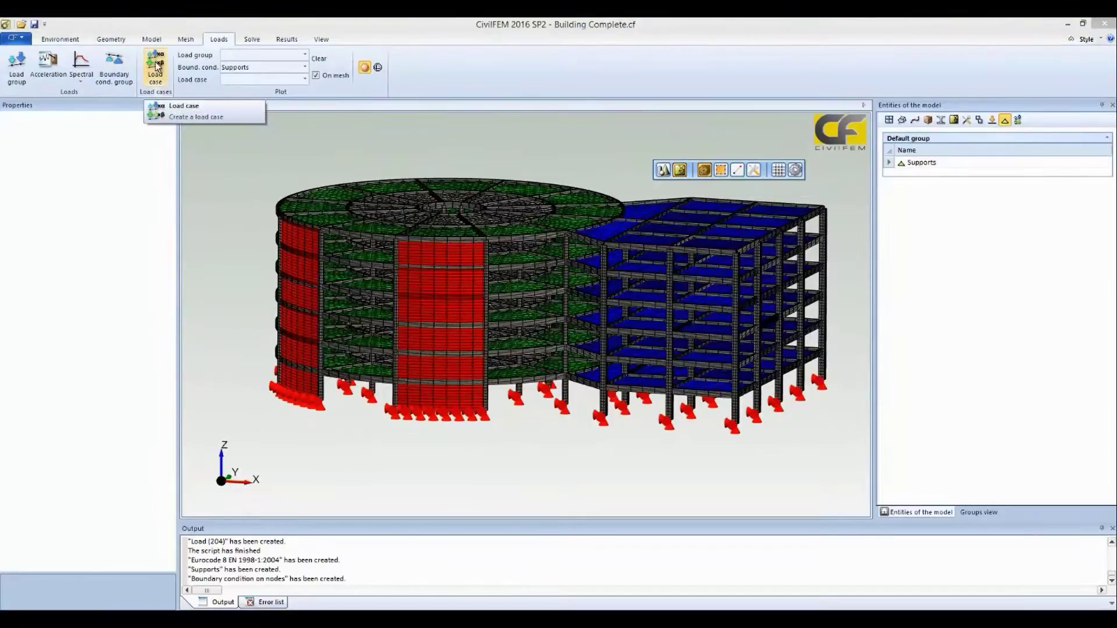
{"action": "left_click", "coordinate": [1018, 120]}
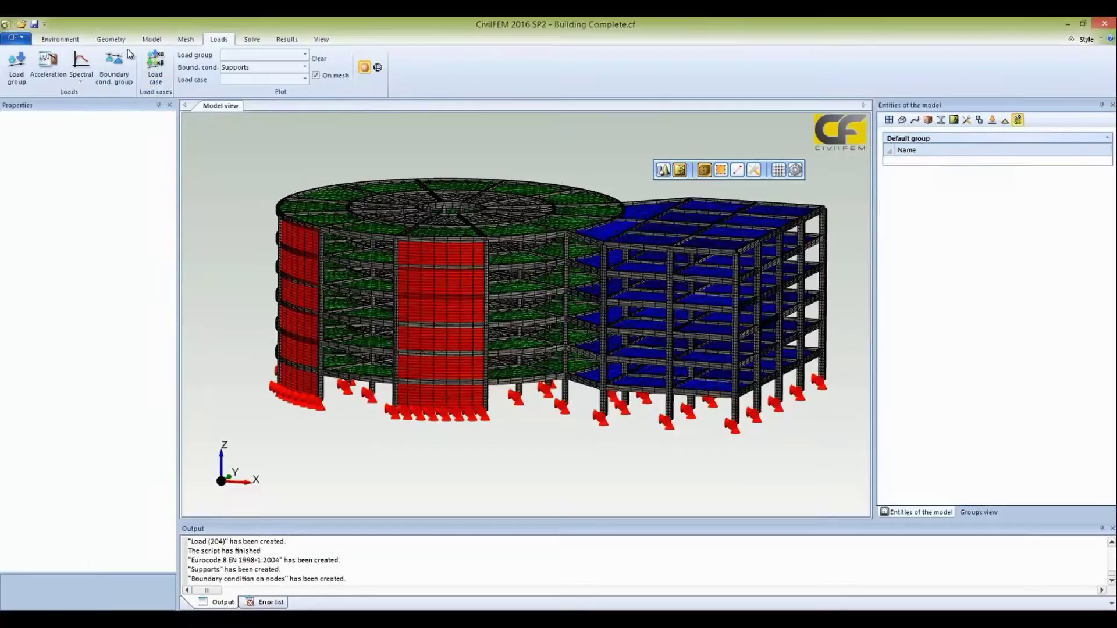
{"action": "left_click", "coordinate": [154, 68]}
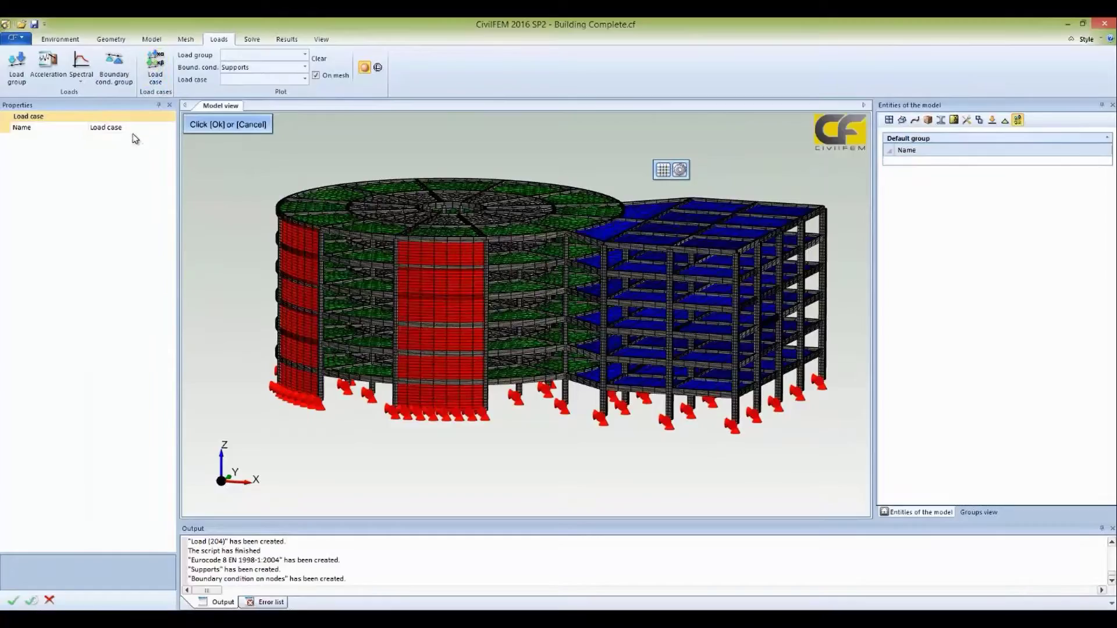
{"action": "left_click", "coordinate": [133, 128]}
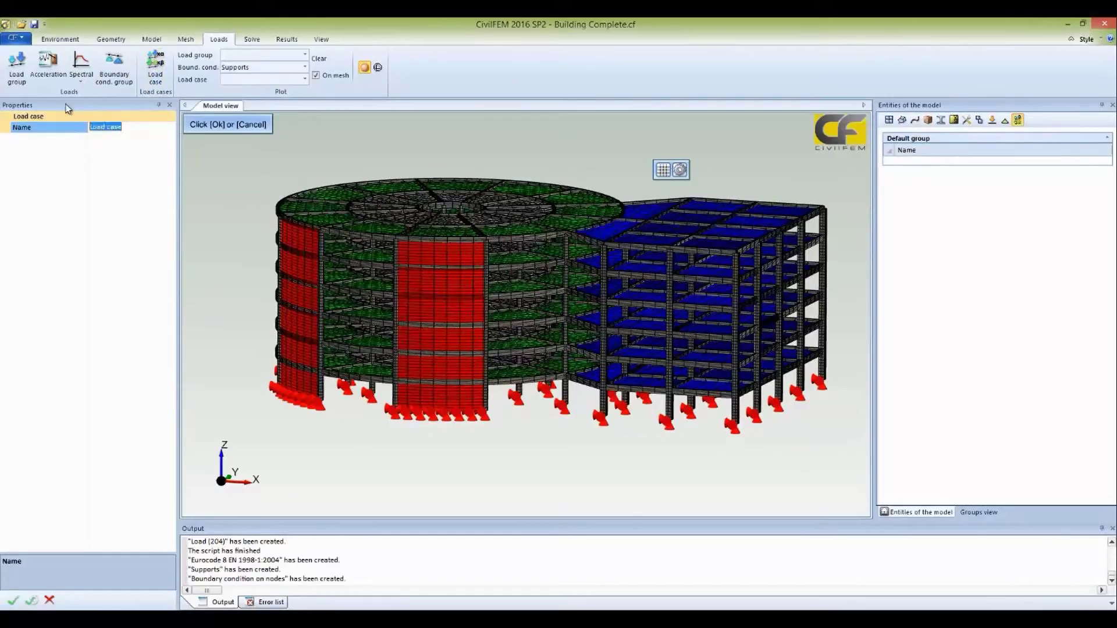
{"action": "type", "text": "LL+SW"}
{"action": "left_click", "coordinate": [51, 289]}
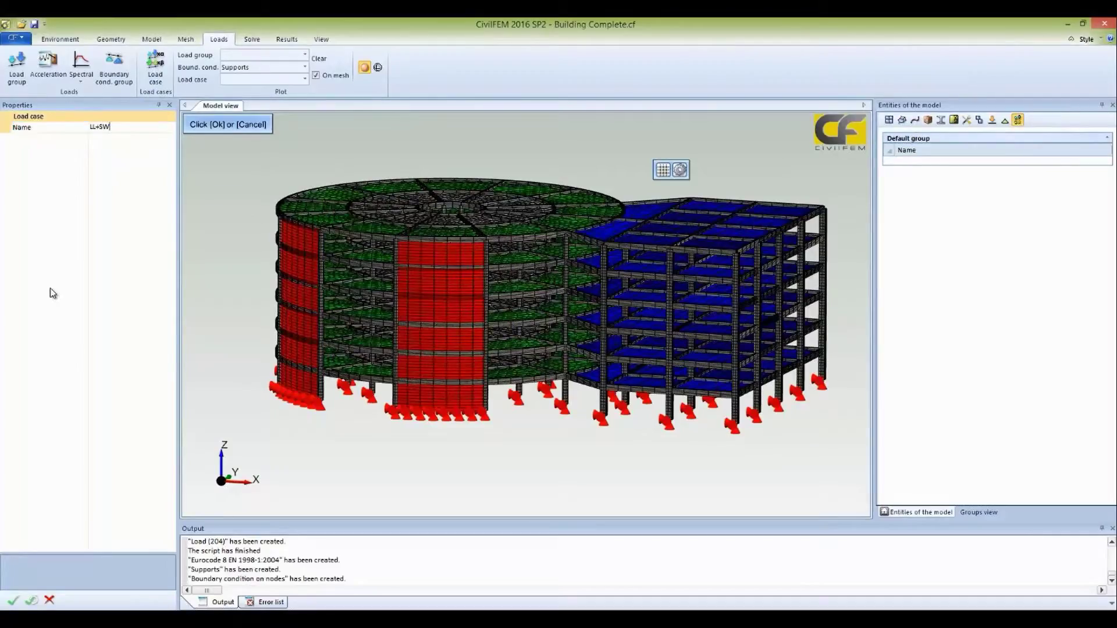
{"action": "left_click", "coordinate": [15, 603]}
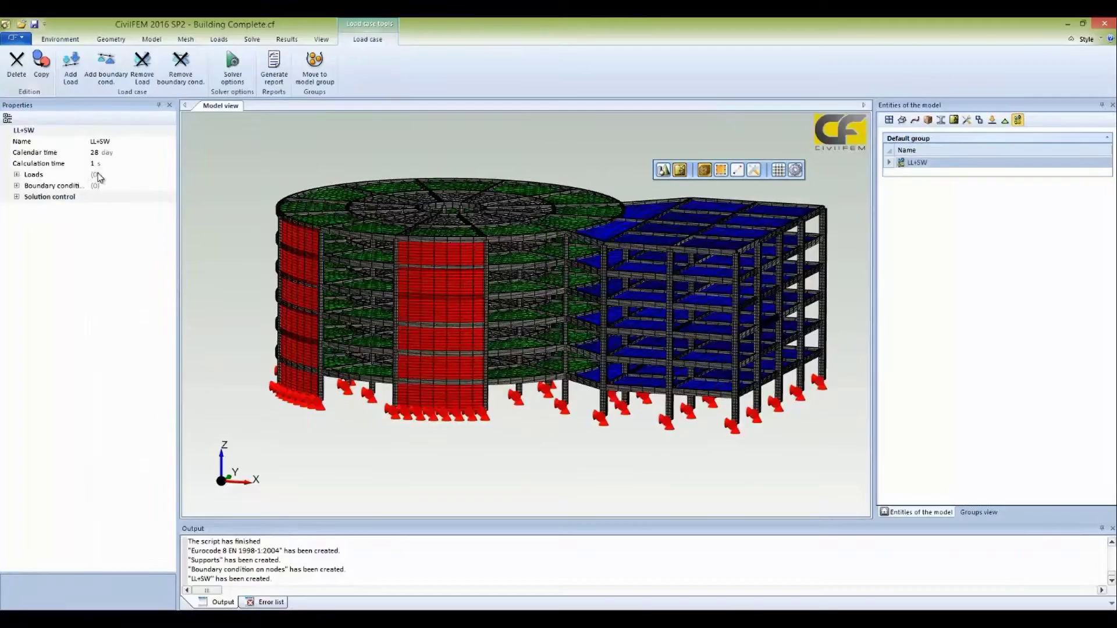
Add the Live Load and Gravity load groups to the LL+SW load case, each with a factor of 1
{"action": "left_click", "coordinate": [70, 63]}
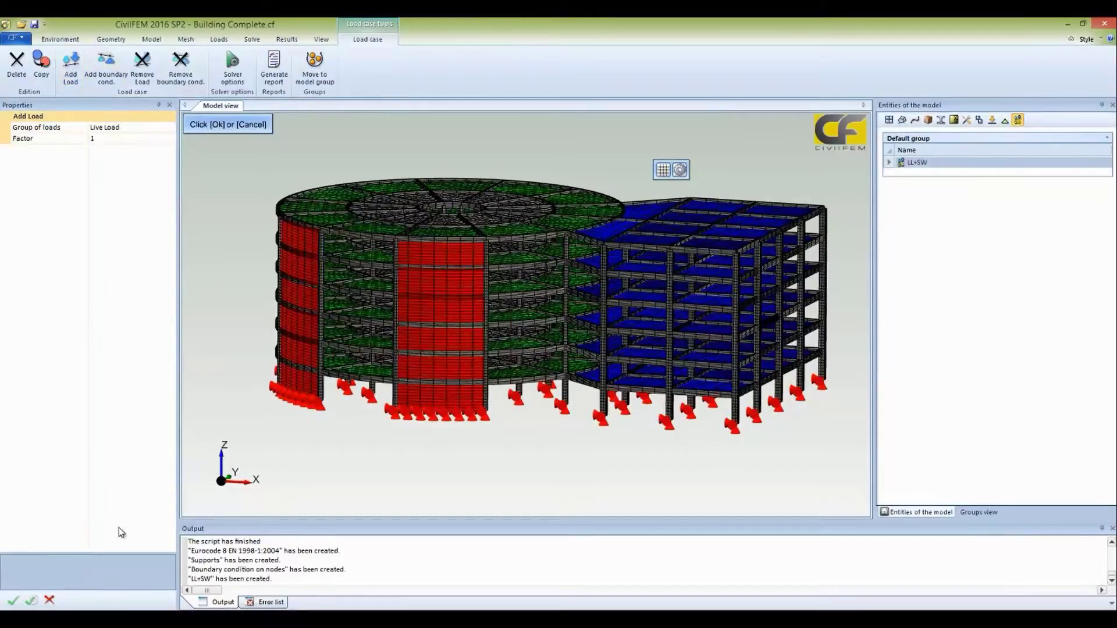
{"action": "left_click", "coordinate": [31, 600]}
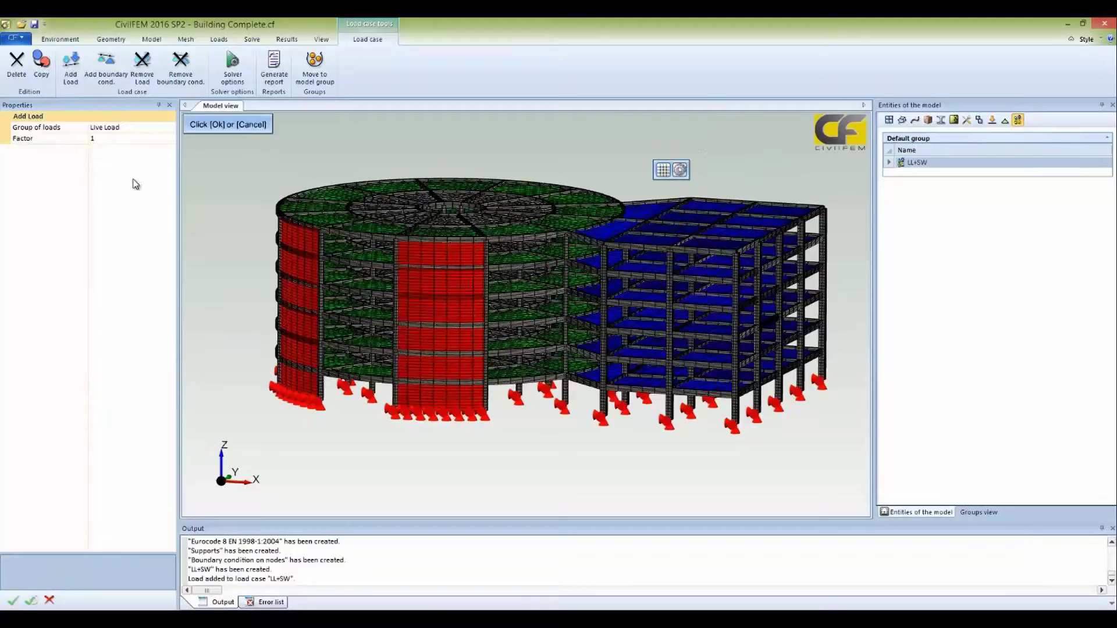
{"action": "left_click", "coordinate": [171, 128]}
{"action": "left_click", "coordinate": [169, 127]}
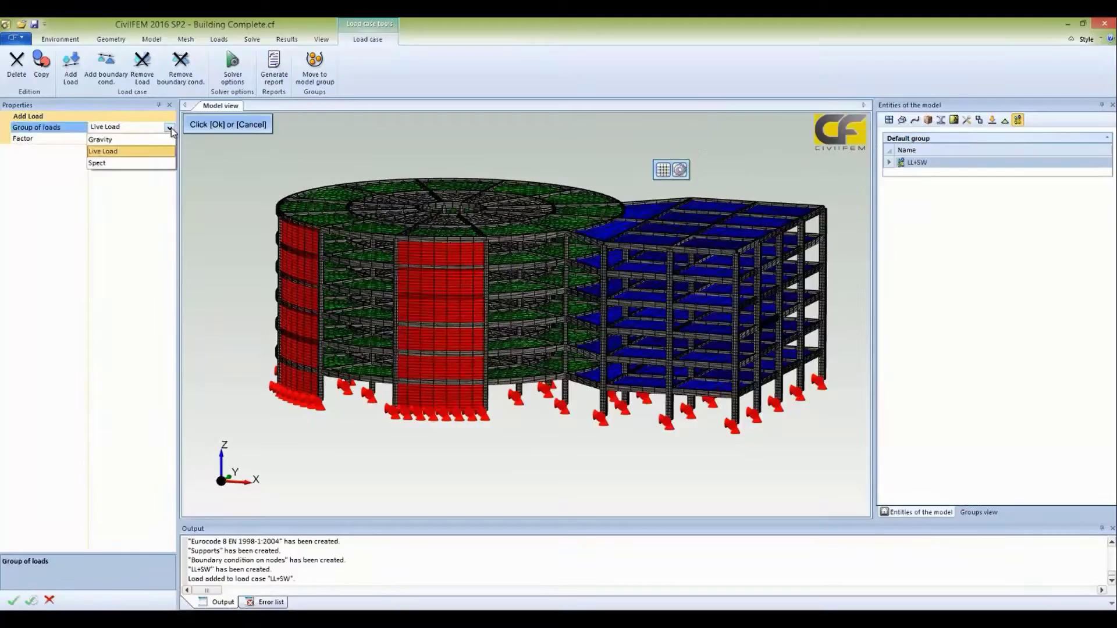
{"action": "left_click", "coordinate": [139, 145]}
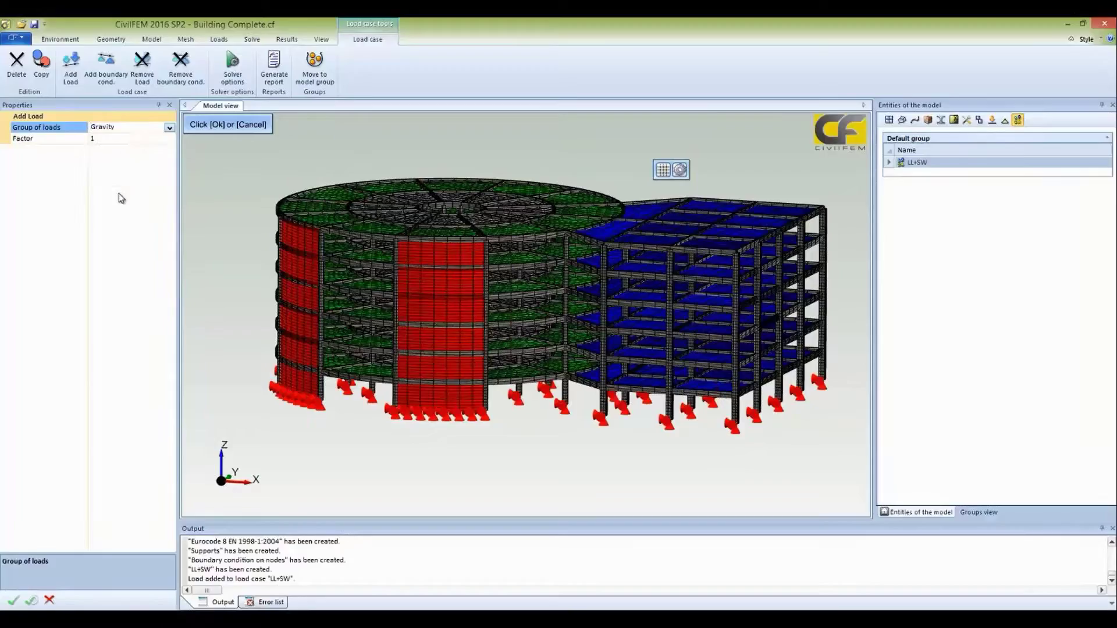
{"action": "left_click", "coordinate": [14, 600]}
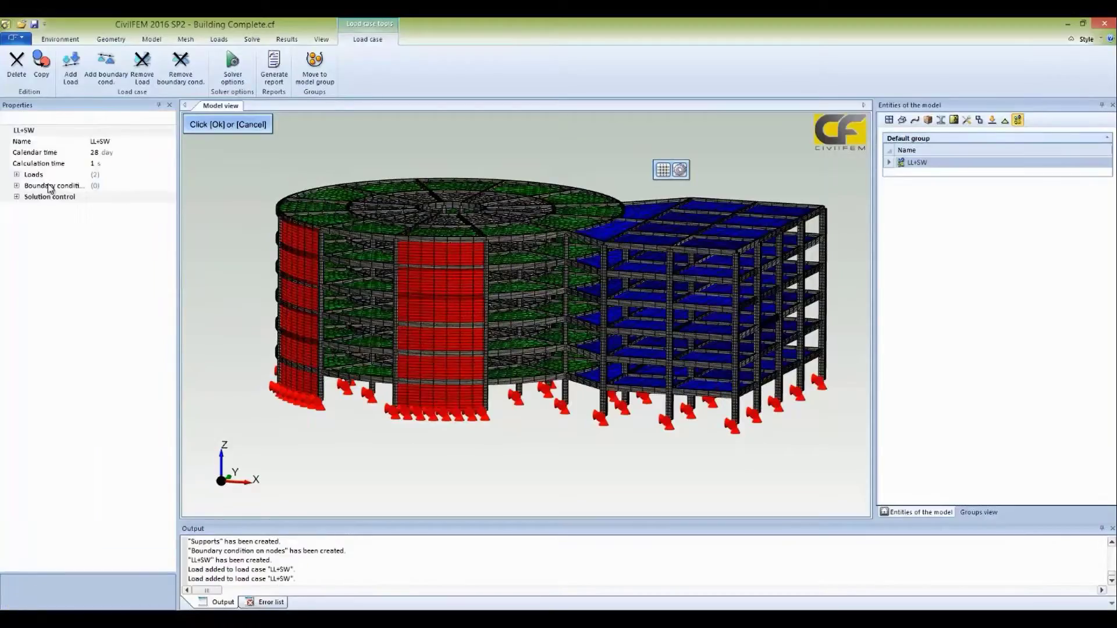
Add the Supports boundary condition group to the LL+SW load case
{"action": "left_click", "coordinate": [107, 64]}
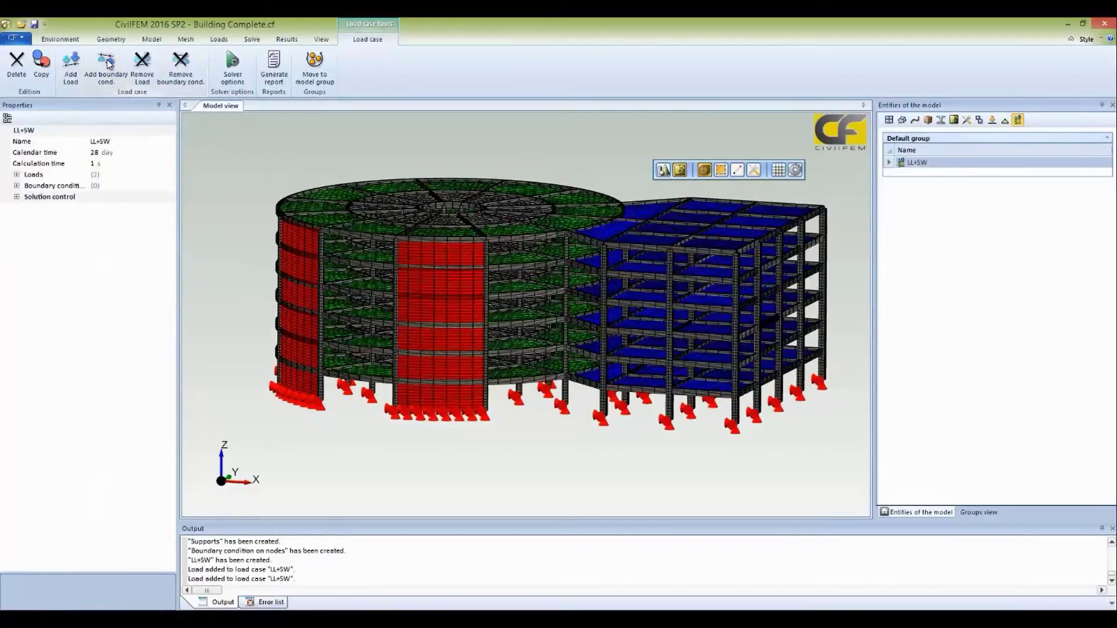
{"action": "left_click", "coordinate": [108, 65]}
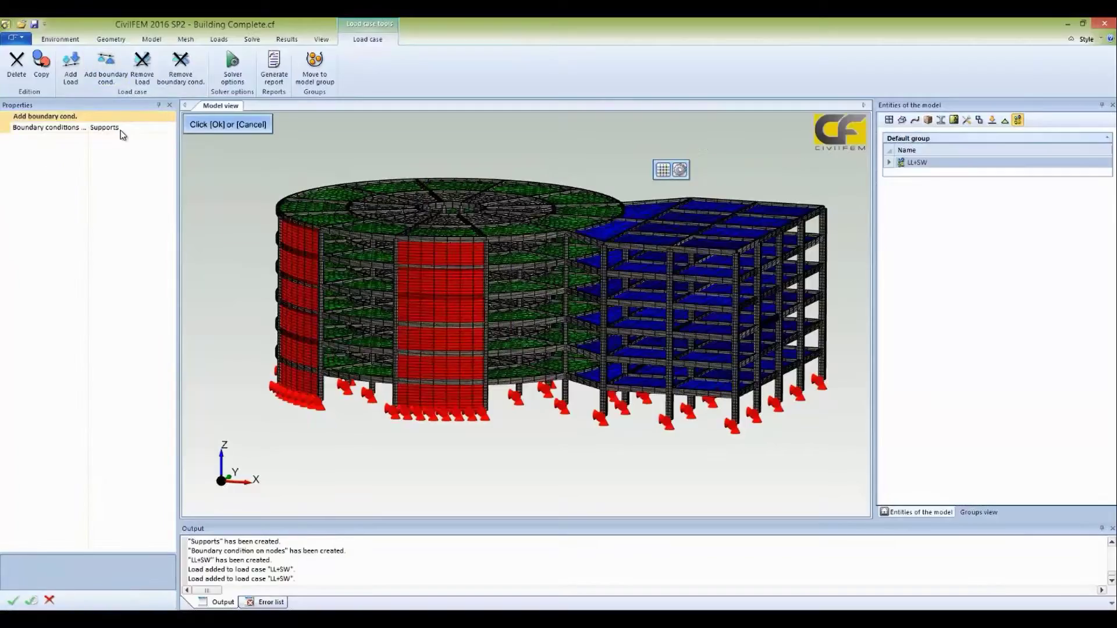
{"action": "left_click", "coordinate": [13, 600]}
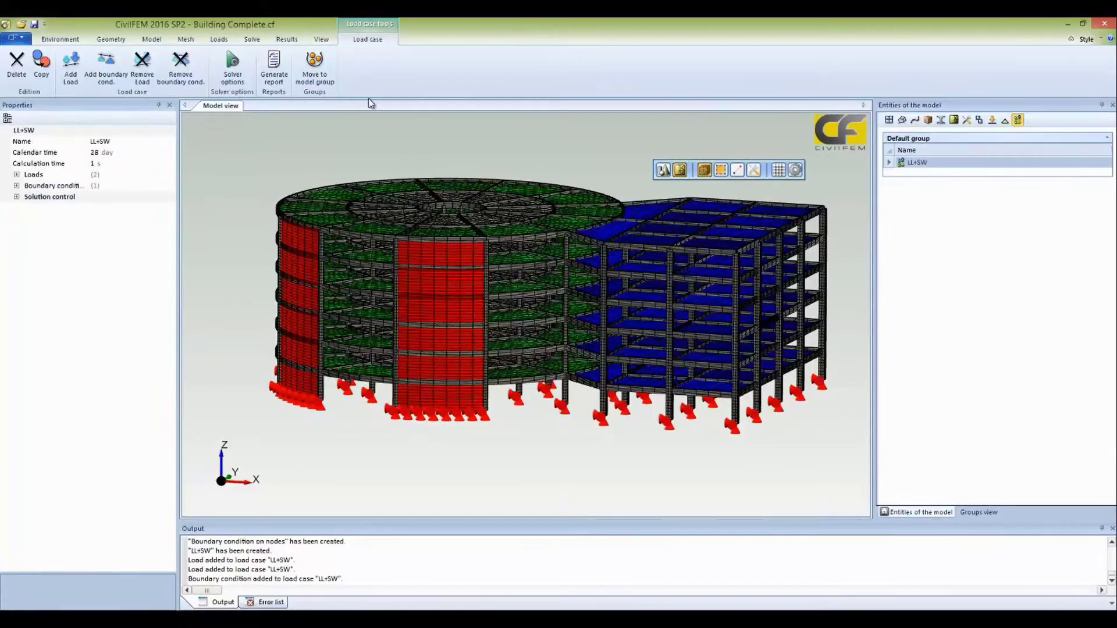
{"action": "left_click", "coordinate": [219, 136]}
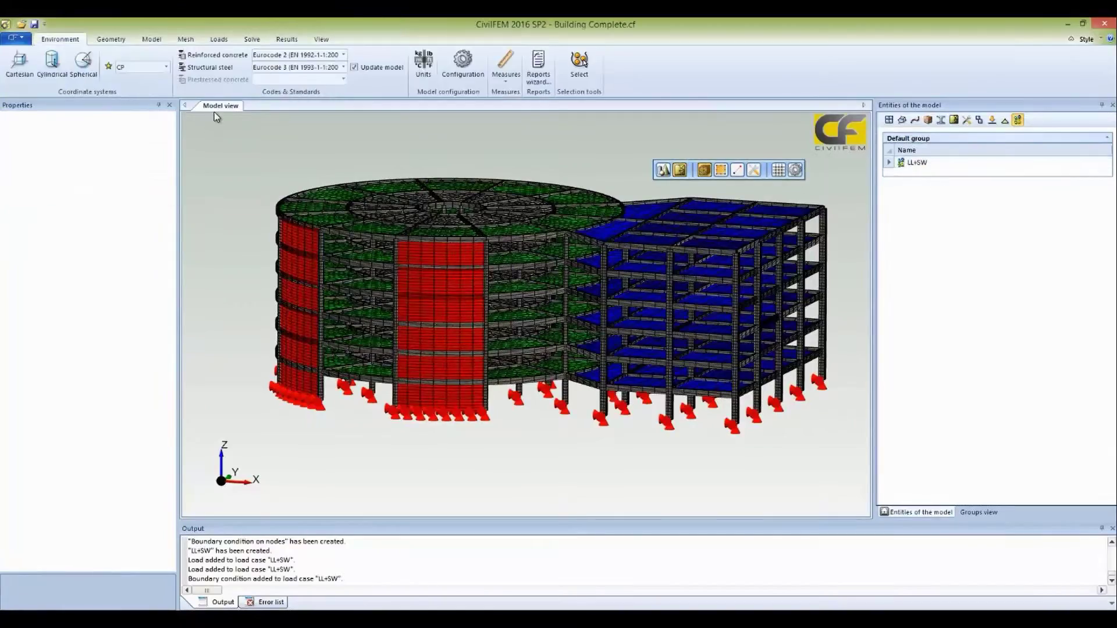
Create a second load case named Spectral
{"action": "left_click", "coordinate": [217, 39]}
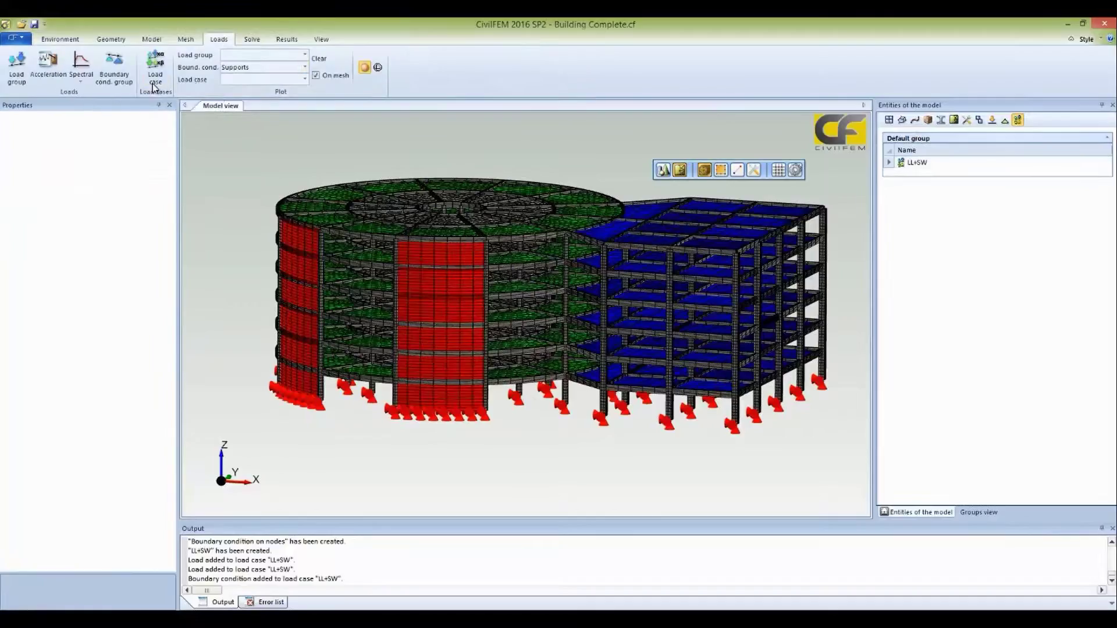
{"action": "left_click", "coordinate": [150, 59]}
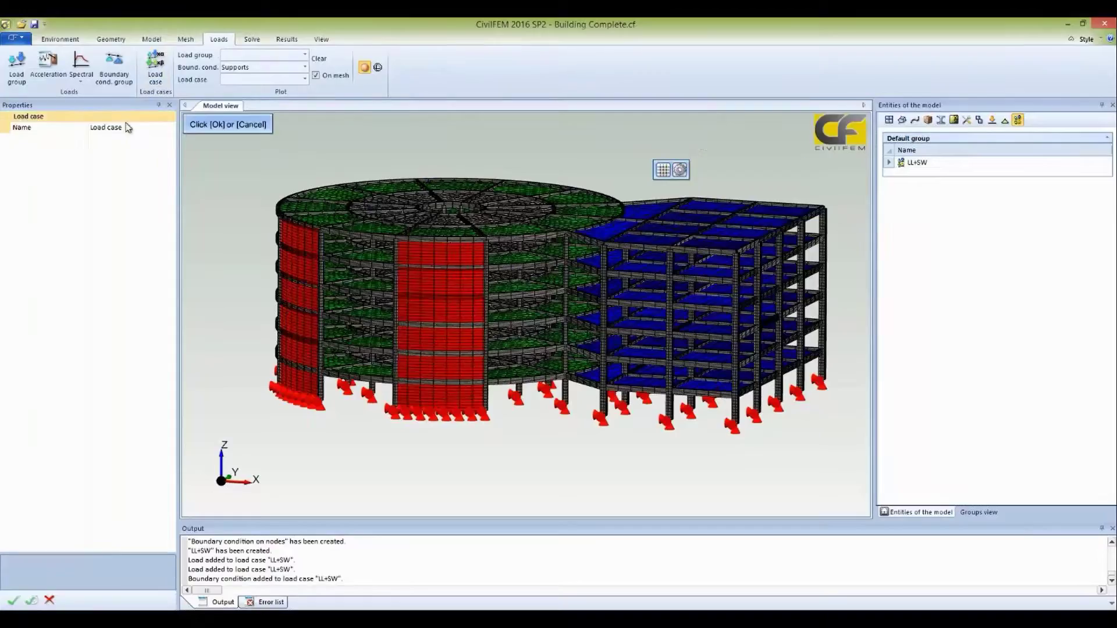
{"action": "left_click", "coordinate": [128, 127]}
{"action": "left_click_drag", "start_coordinate": [128, 127], "coordinate": [87, 126]}
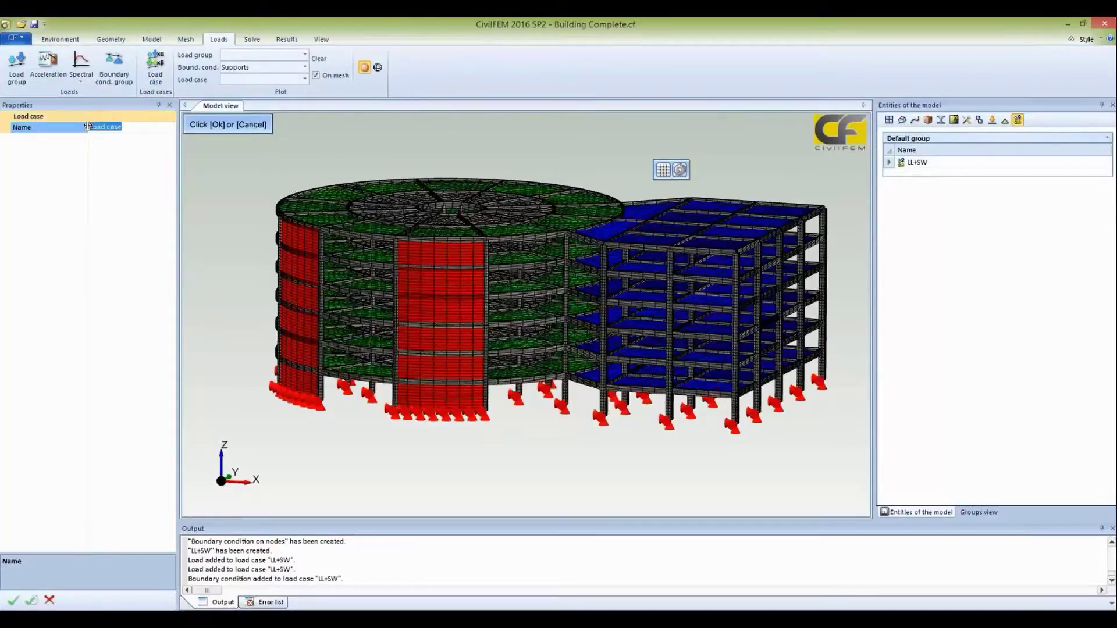
{"action": "type", "text": "SPECT"}
{"action": "key", "text": "BackSpace"}
{"action": "key", "text": "BackSpace"}
{"action": "key", "text": "BackSpace"}
{"action": "key", "text": "BackSpace"}
{"action": "key", "text": "BackSpace"}
{"action": "type", "text": "Spectral"}
{"action": "left_click", "coordinate": [15, 603]}
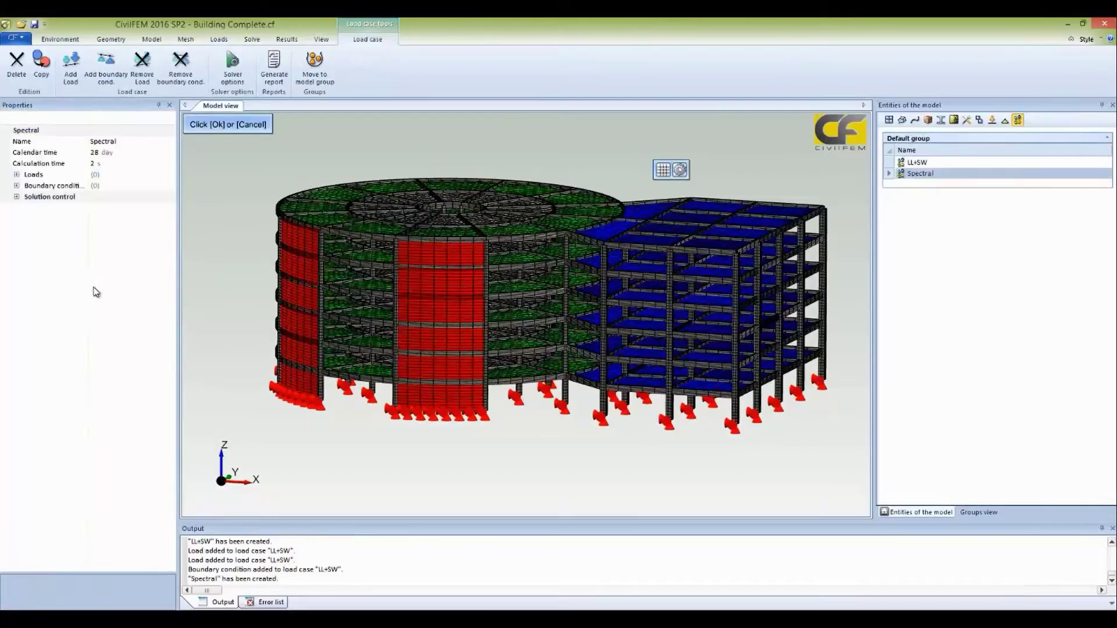
Add the Spect load group with a factor of 1 and the Supports boundary condition group to the Spectral load case
{"action": "left_click", "coordinate": [70, 70]}
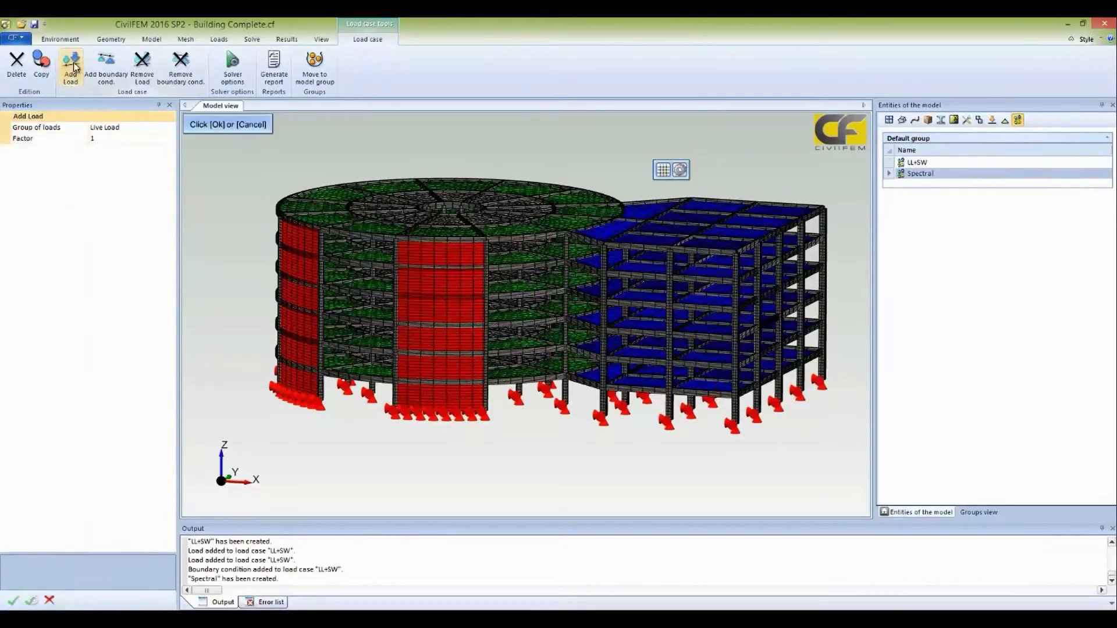
{"action": "left_click", "coordinate": [169, 128]}
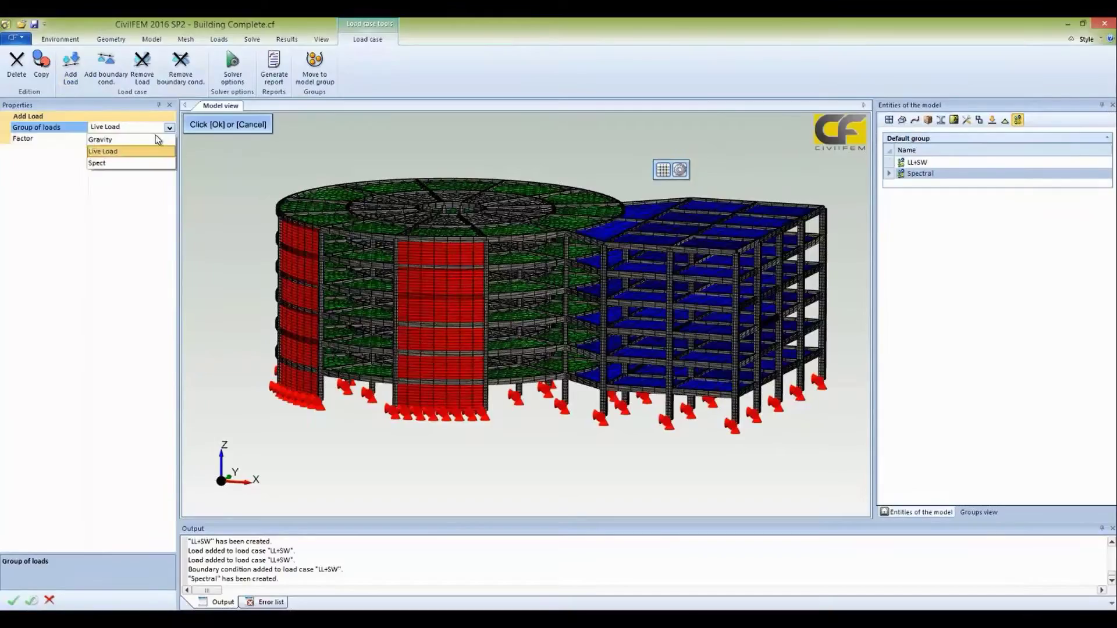
{"action": "left_click", "coordinate": [112, 164]}
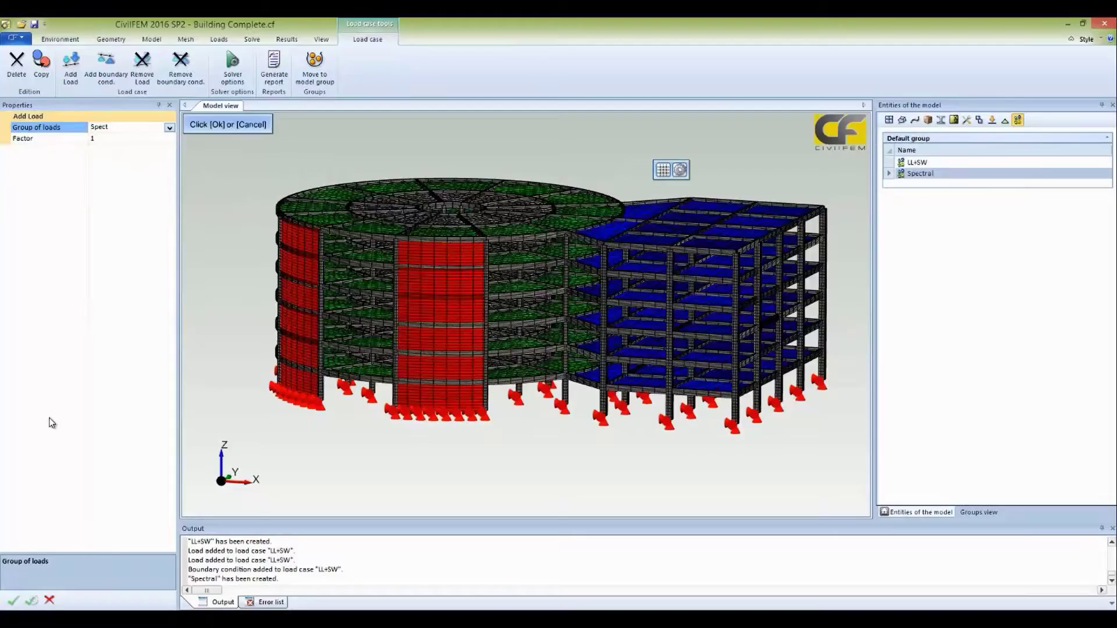
{"action": "left_click", "coordinate": [13, 601]}
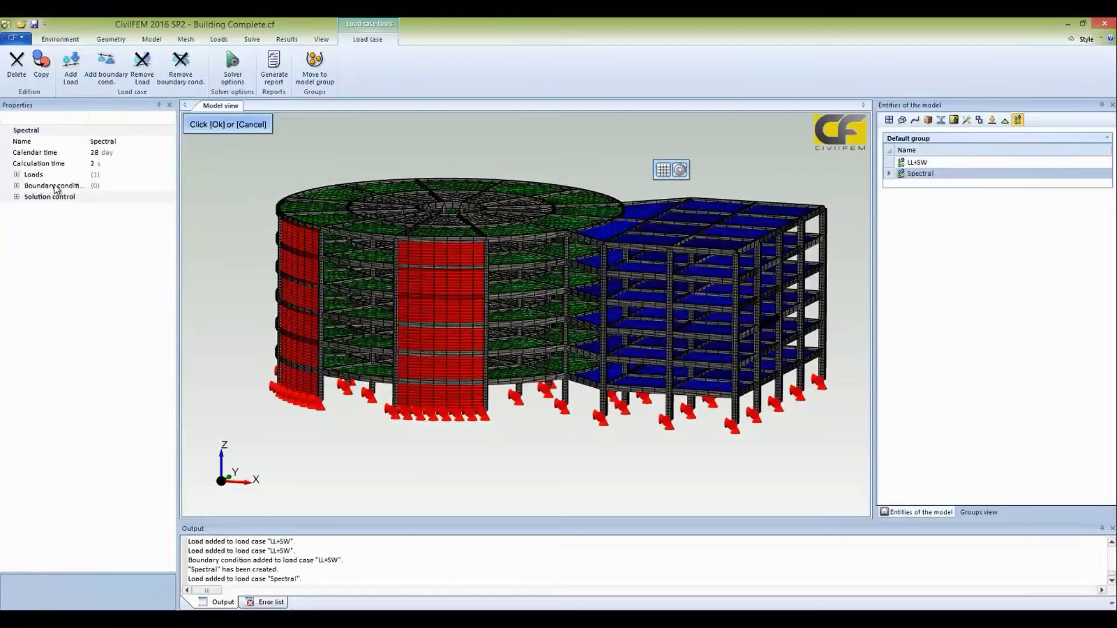
{"action": "left_click", "coordinate": [97, 70]}
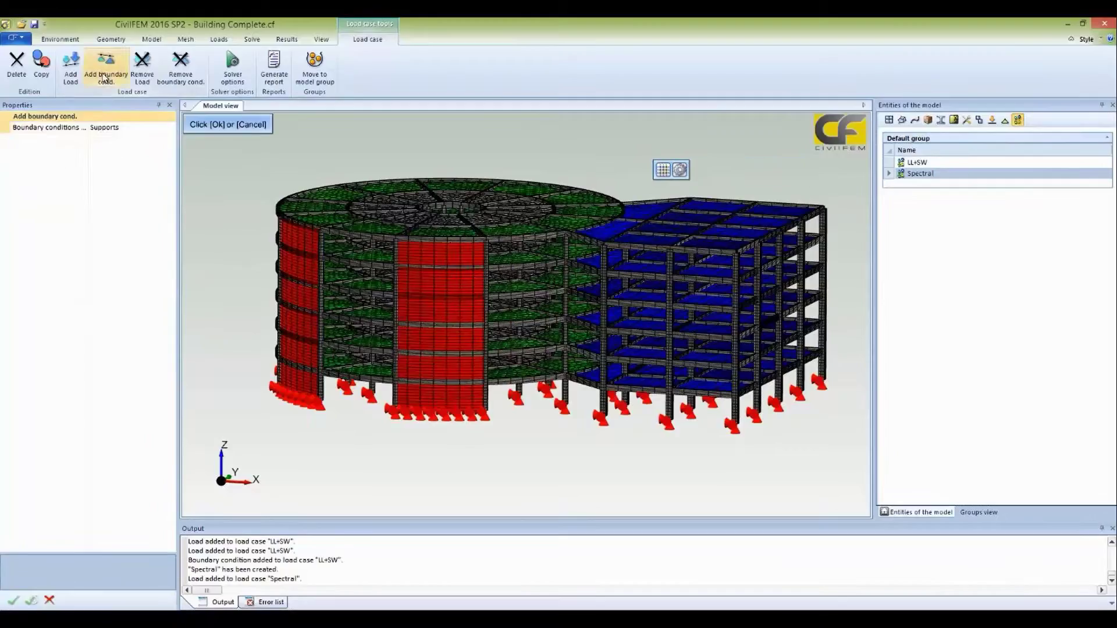
{"action": "left_click", "coordinate": [17, 603]}
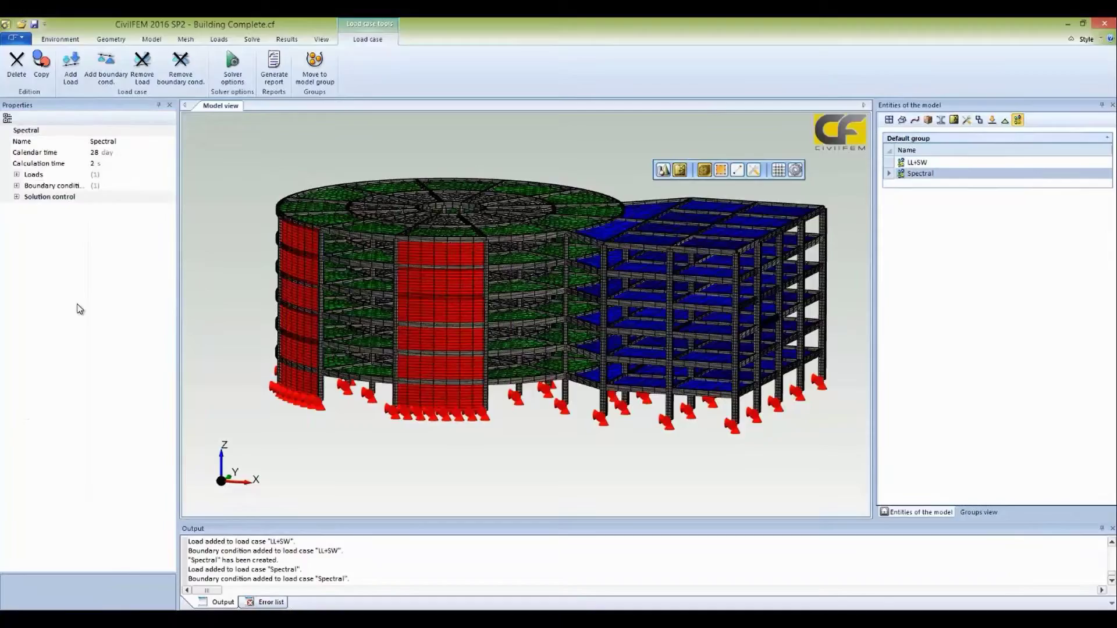
Review the properties of the LL+SW and Spectral load cases and plot the LL+SW load case on the mesh
{"action": "left_click", "coordinate": [929, 170]}
{"action": "left_click", "coordinate": [926, 164]}
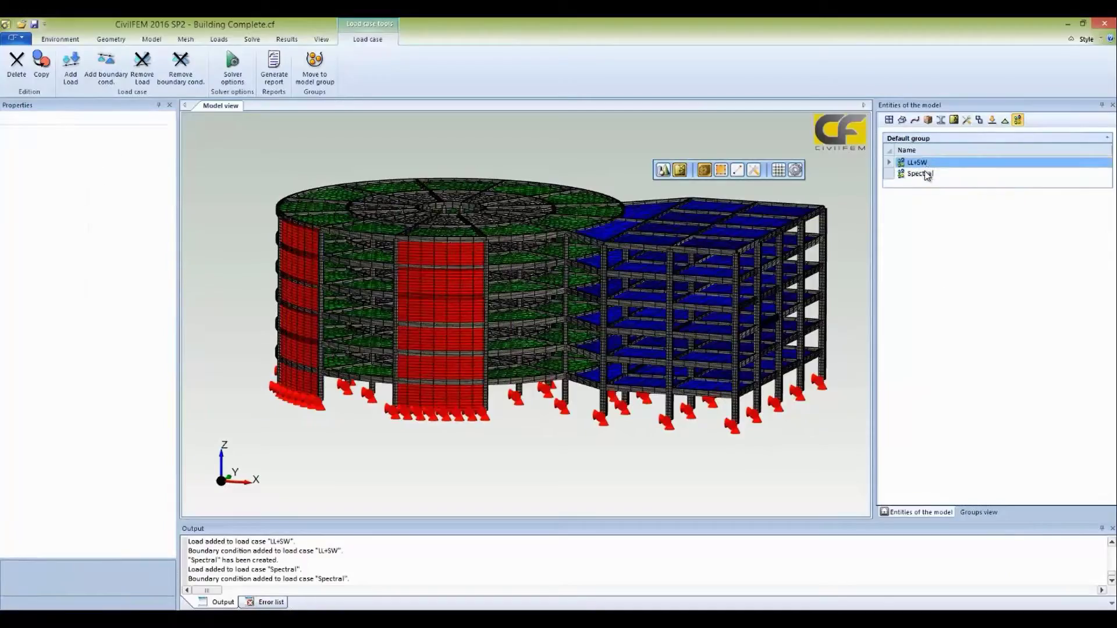
{"action": "left_click", "coordinate": [926, 174]}
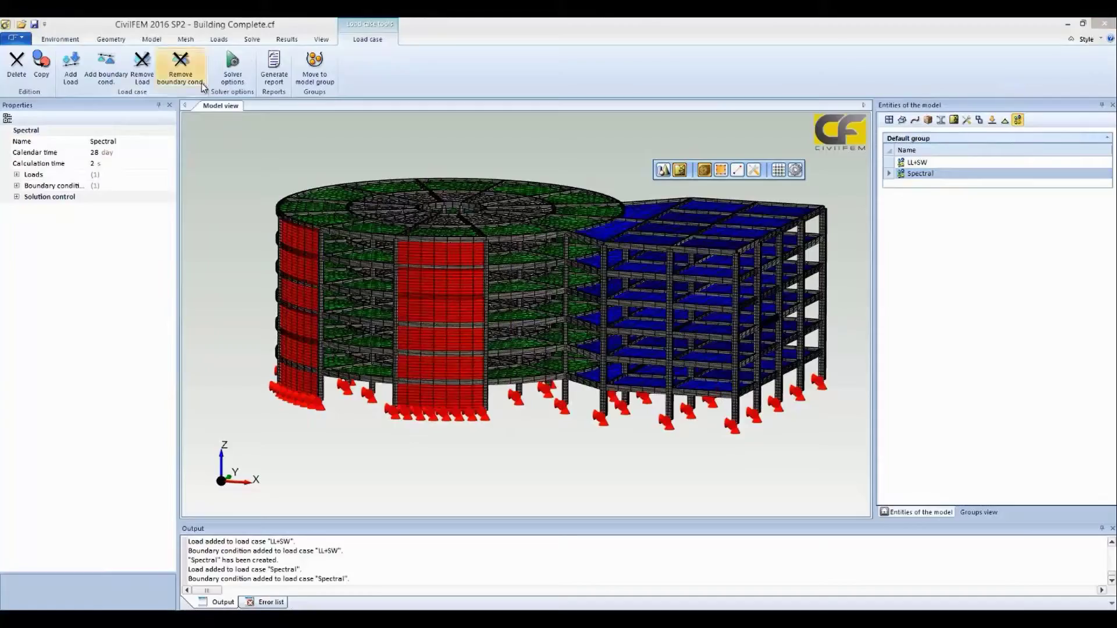
{"action": "left_click", "coordinate": [219, 41]}
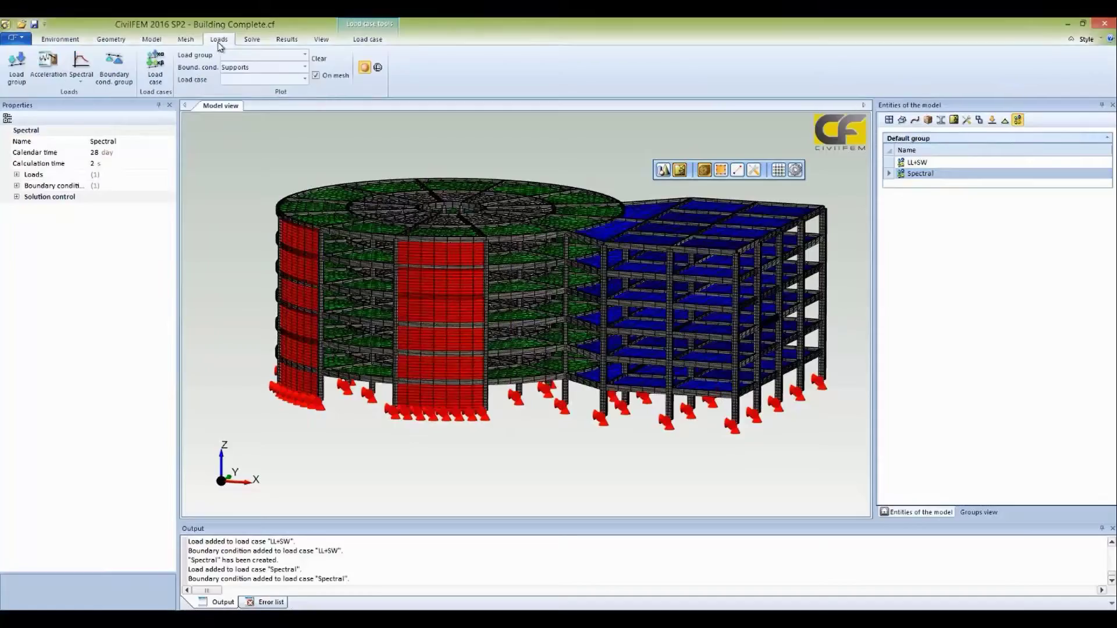
{"action": "left_click", "coordinate": [304, 79]}
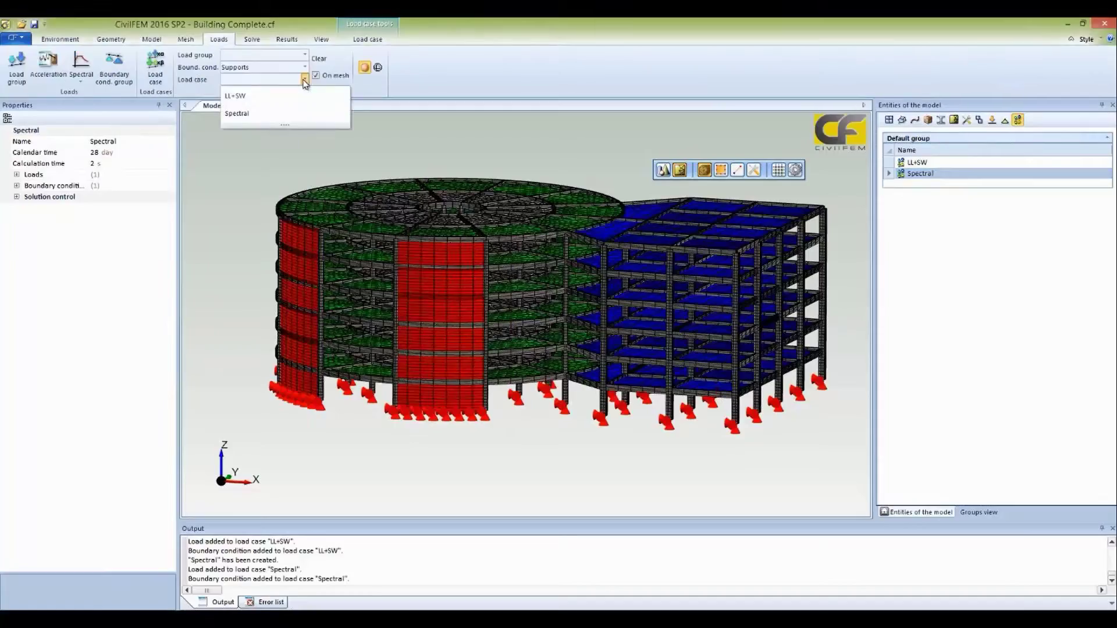
{"action": "left_click", "coordinate": [250, 97]}
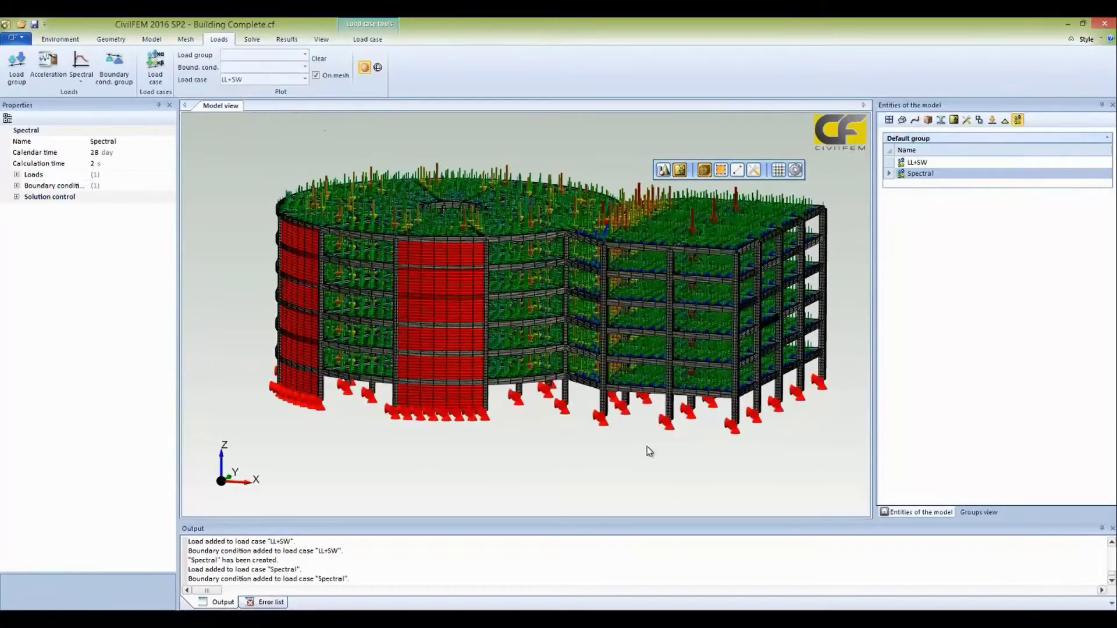
{"action": "mouse_move", "coordinate": [574, 436]}
{"action": "middle_mouse_down"}
{"action": "mouse_move", "coordinate": [564, 443]}
{"action": "mouse_move", "coordinate": [590, 445]}
{"action": "middle_mouse_up"}
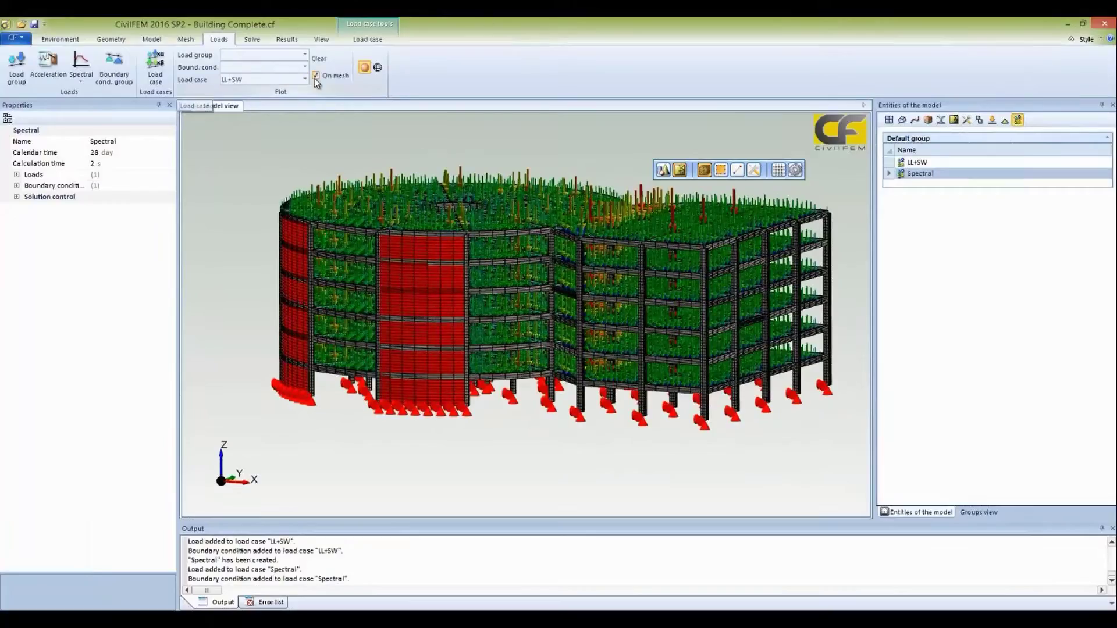
Clear the load case plot and plot only the Supports boundary conditions on the building
{"action": "left_click", "coordinate": [319, 59]}
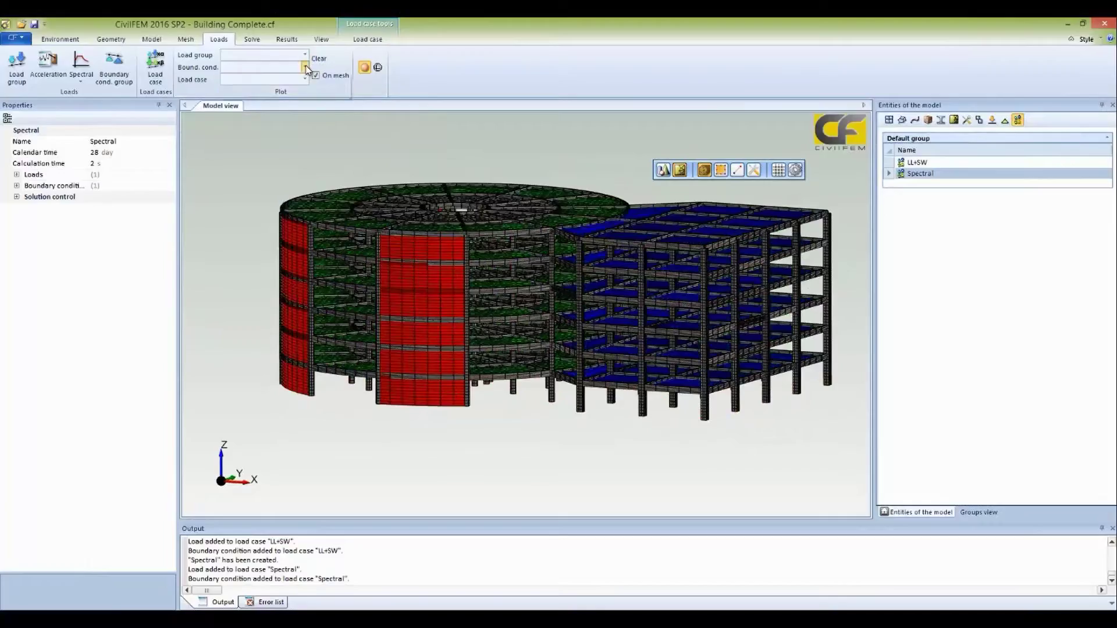
{"action": "left_click", "coordinate": [306, 68]}
{"action": "left_click", "coordinate": [270, 83]}
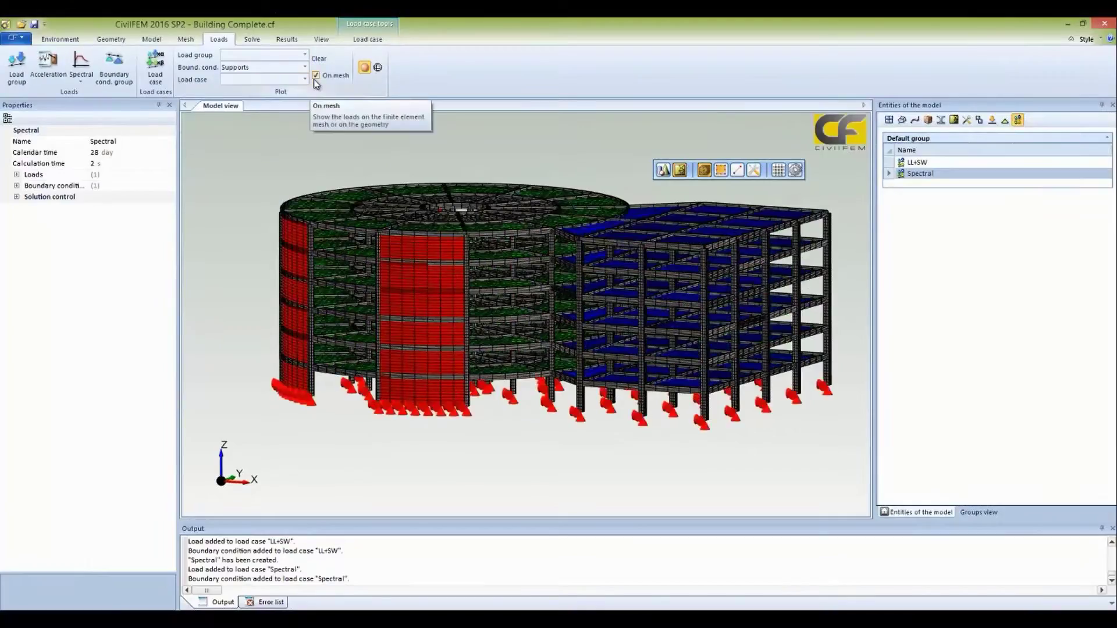
{"action": "left_click", "coordinate": [211, 362]}
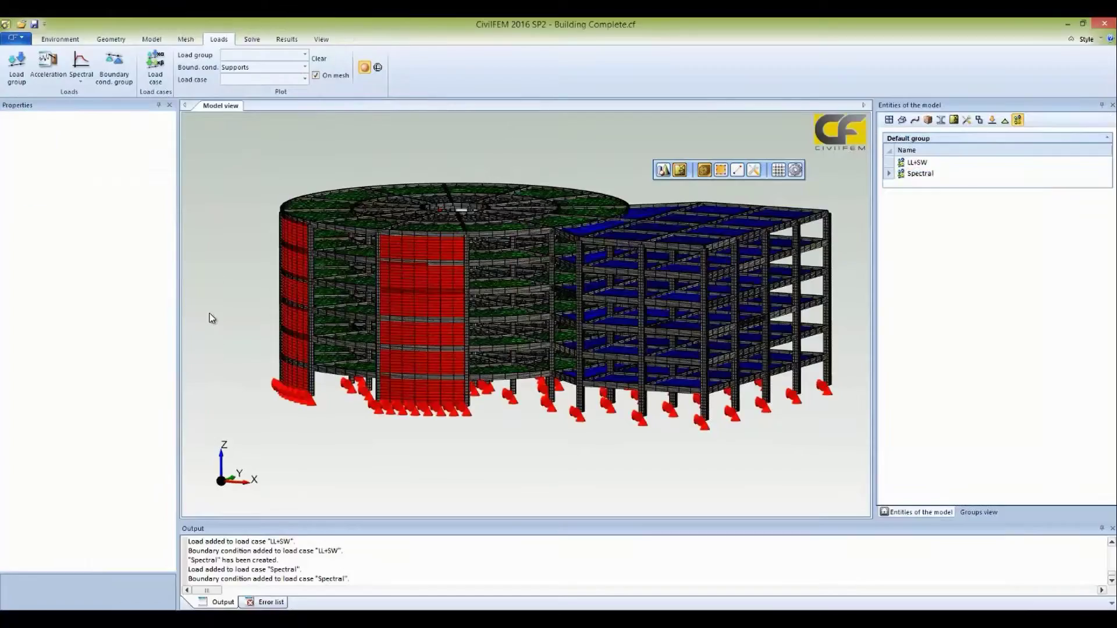
Review the global solution controls and start solving the model, saving it before proceeding
{"action": "left_click", "coordinate": [252, 40]}
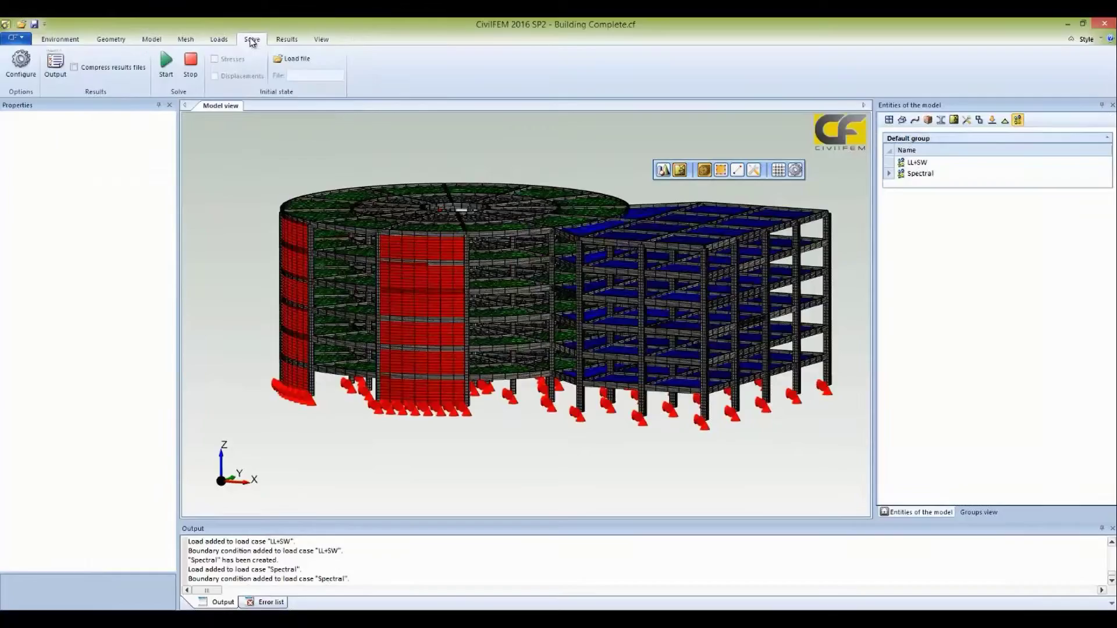
{"action": "left_click", "coordinate": [19, 62]}
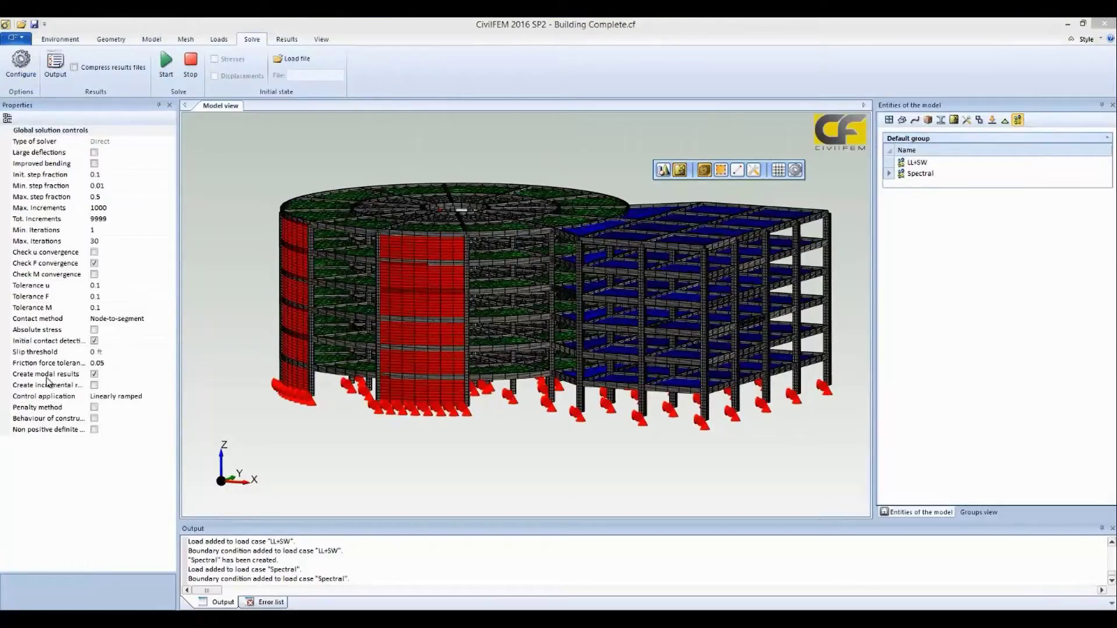
{"action": "left_click", "coordinate": [168, 65]}
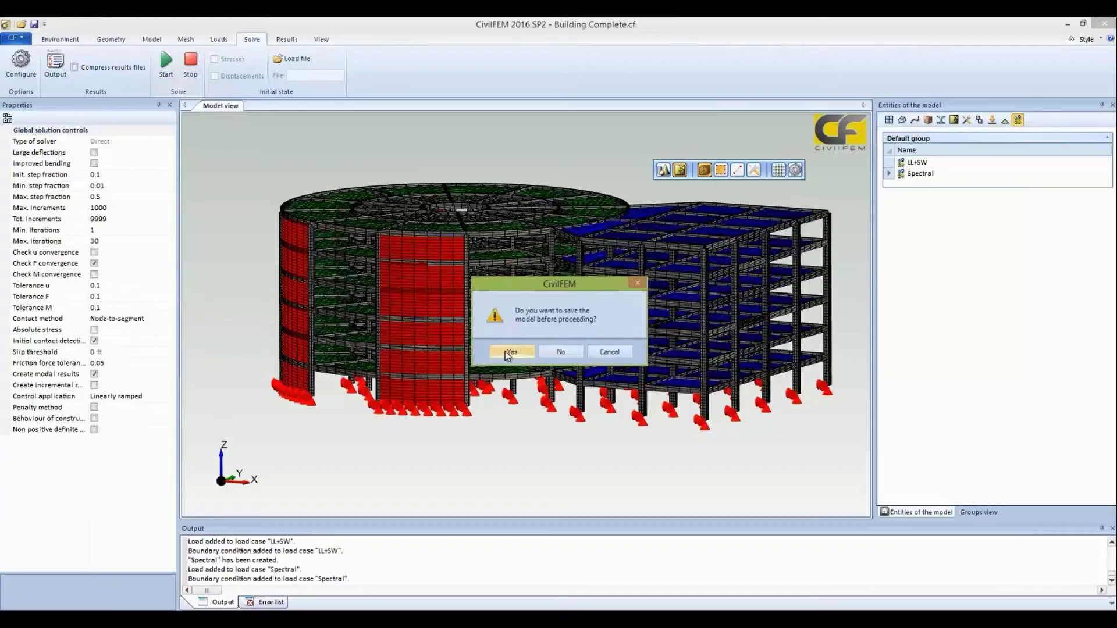
{"action": "left_click", "coordinate": [510, 352]}
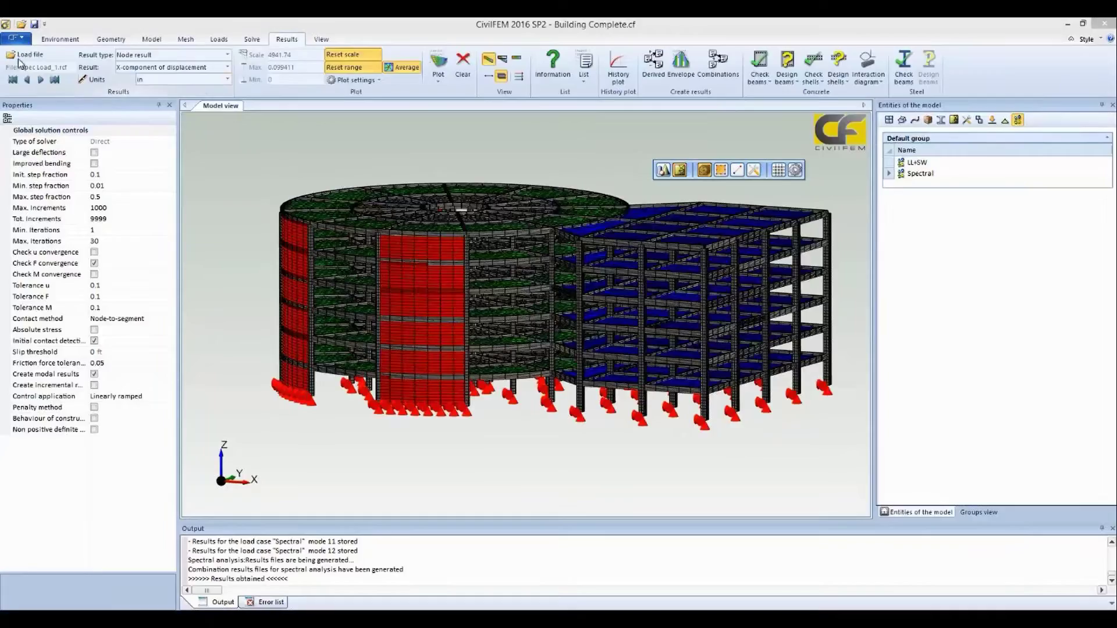
Load the results file LL+SW.rcf from the practico folder
{"action": "left_click", "coordinate": [32, 55]}
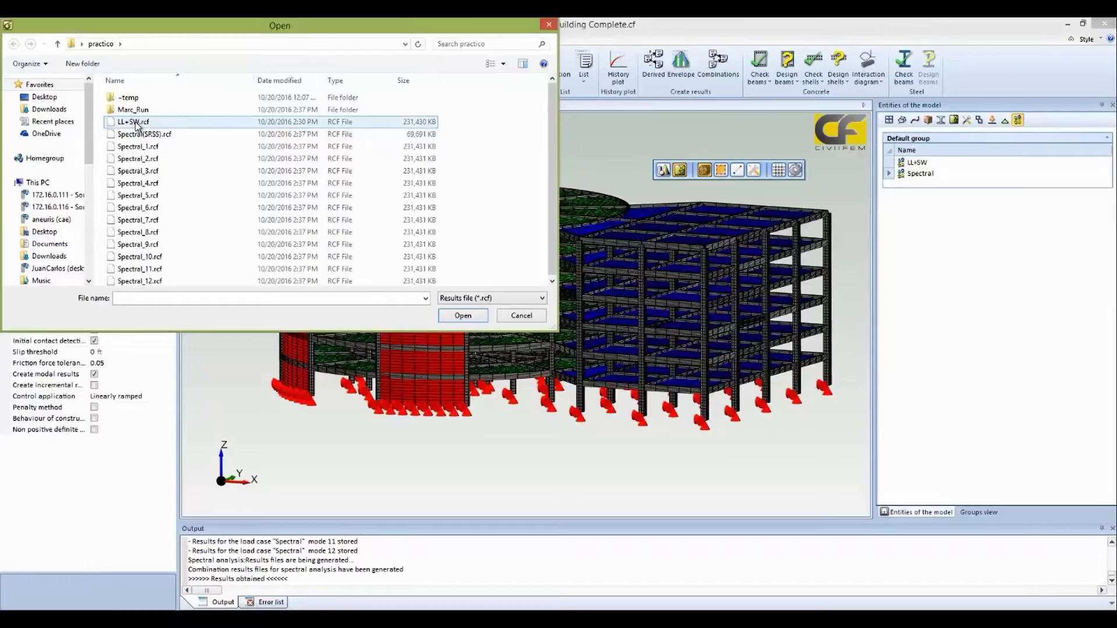
{"action": "left_click", "coordinate": [135, 124]}
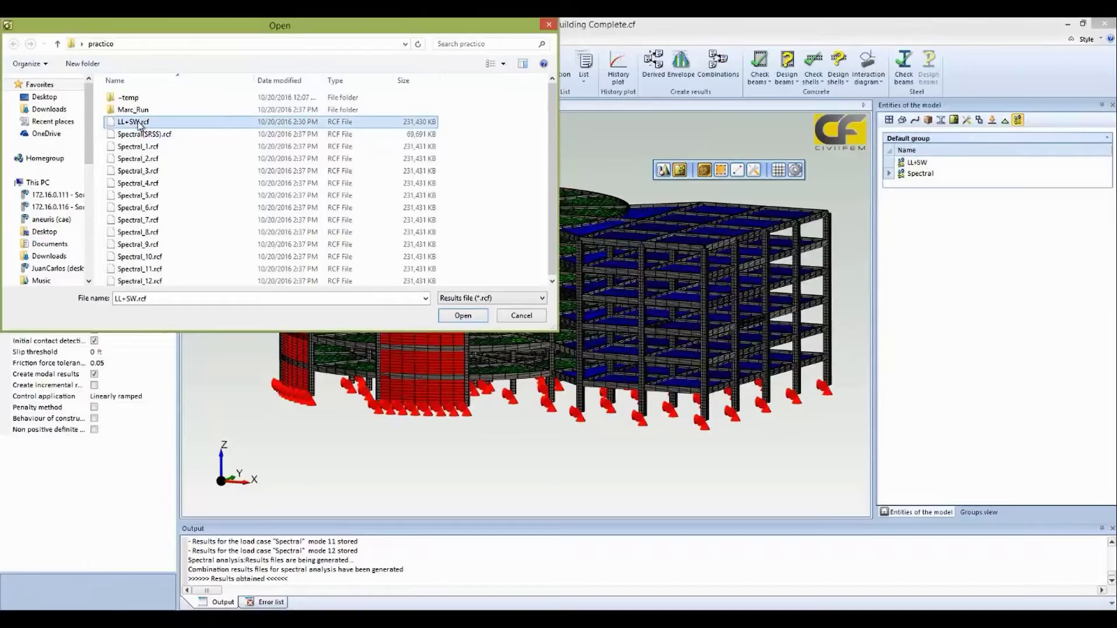
{"action": "left_click", "coordinate": [464, 319]}
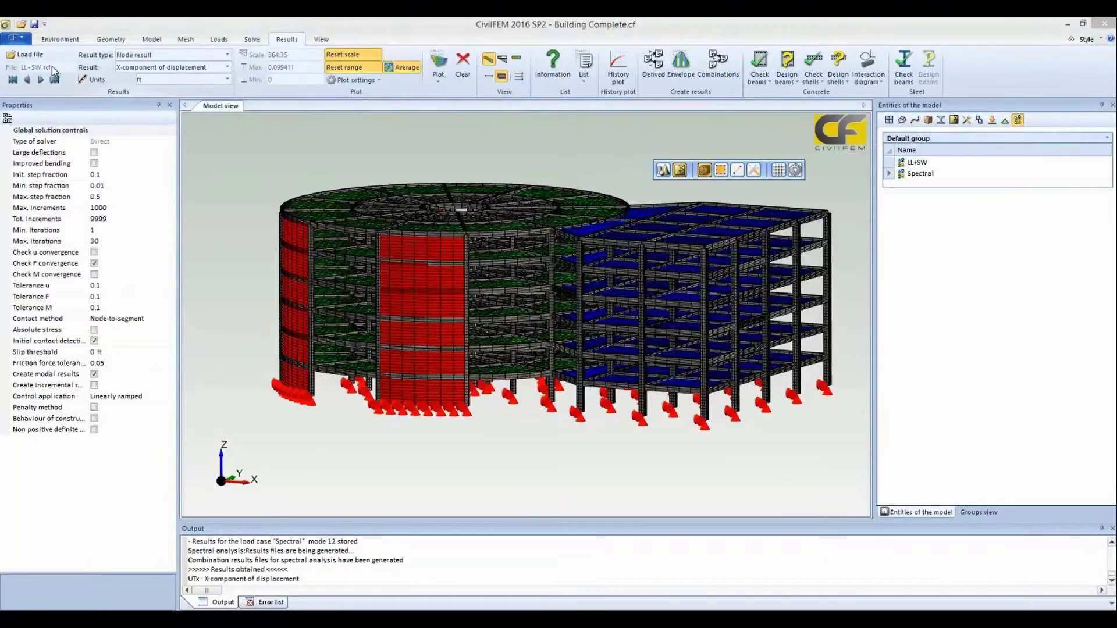
Set the result units to inches, plot the Z-component of displacement for LL+SW on the deformed building and examine the slabs
{"action": "left_click", "coordinate": [227, 80]}
{"action": "left_click_drag", "start_coordinate": [283, 145], "coordinate": [250, 109]}
{"action": "left_click", "coordinate": [192, 117]}
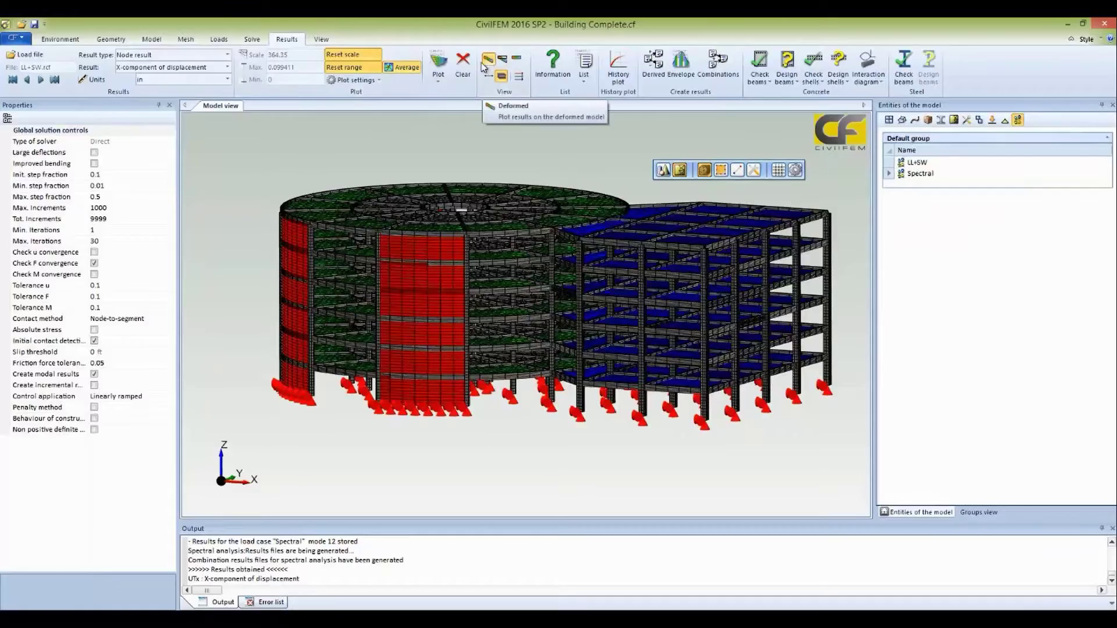
{"action": "left_click", "coordinate": [439, 63]}
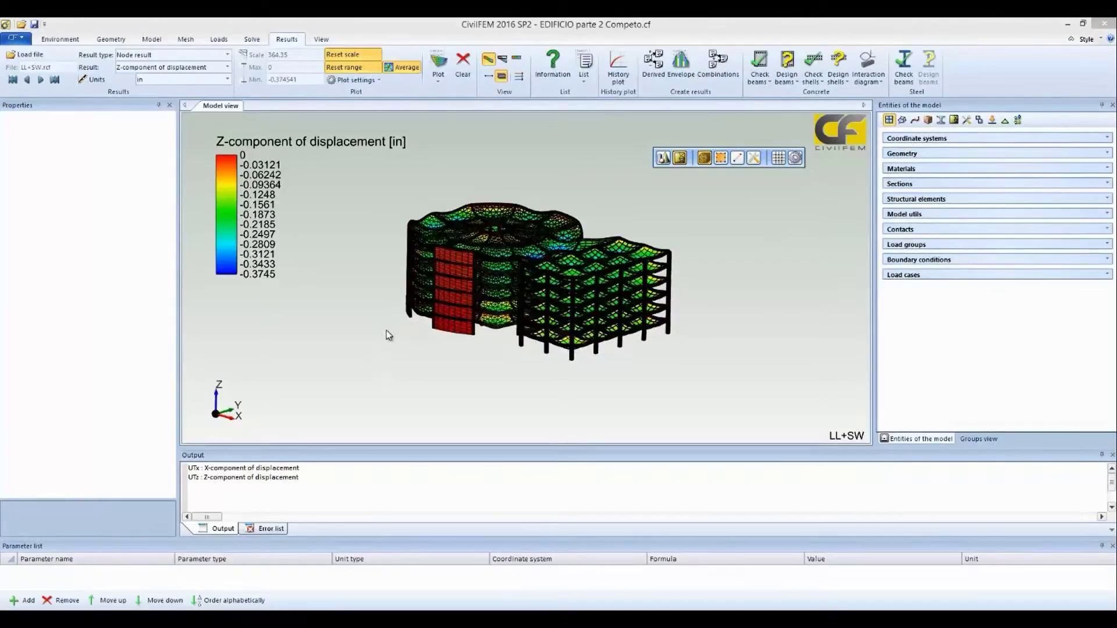
{"action": "left_click", "coordinate": [377, 21]}
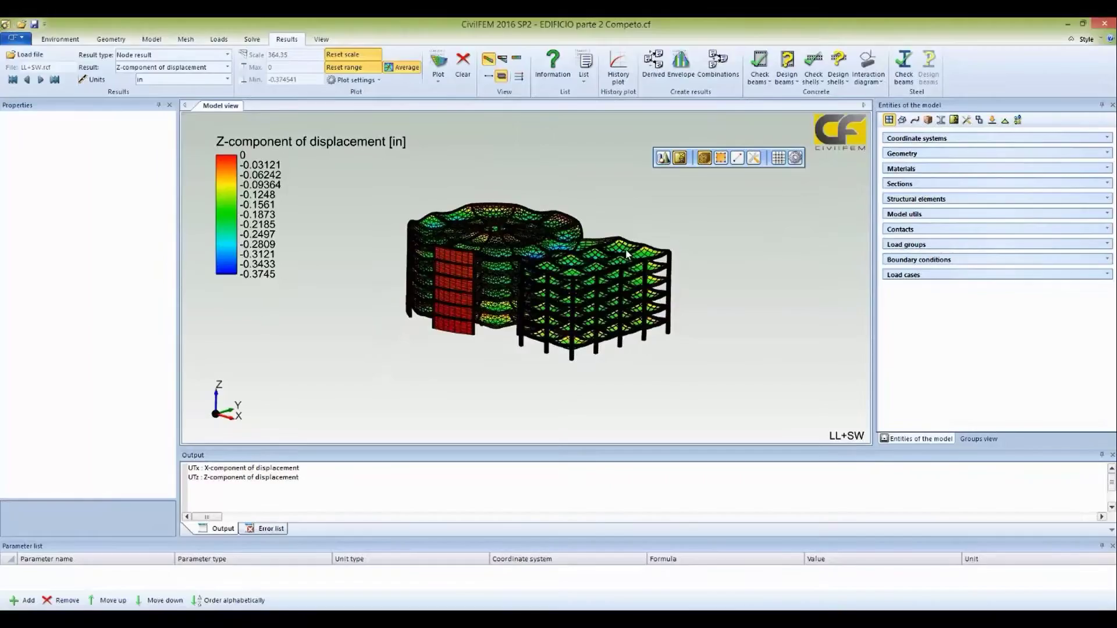
{"action": "middle_click_drag", "start_coordinate": [626, 254], "coordinate": [565, 369]}
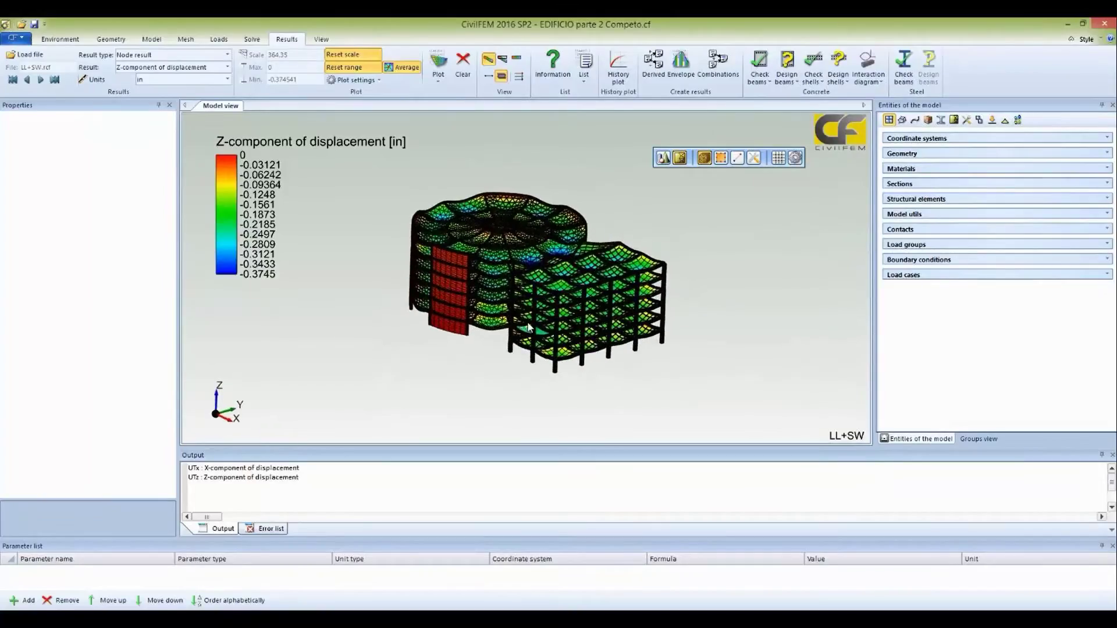
{"action": "scroll", "coordinate": [530, 326], "scroll_direction": "up", "scroll_amount": 3}
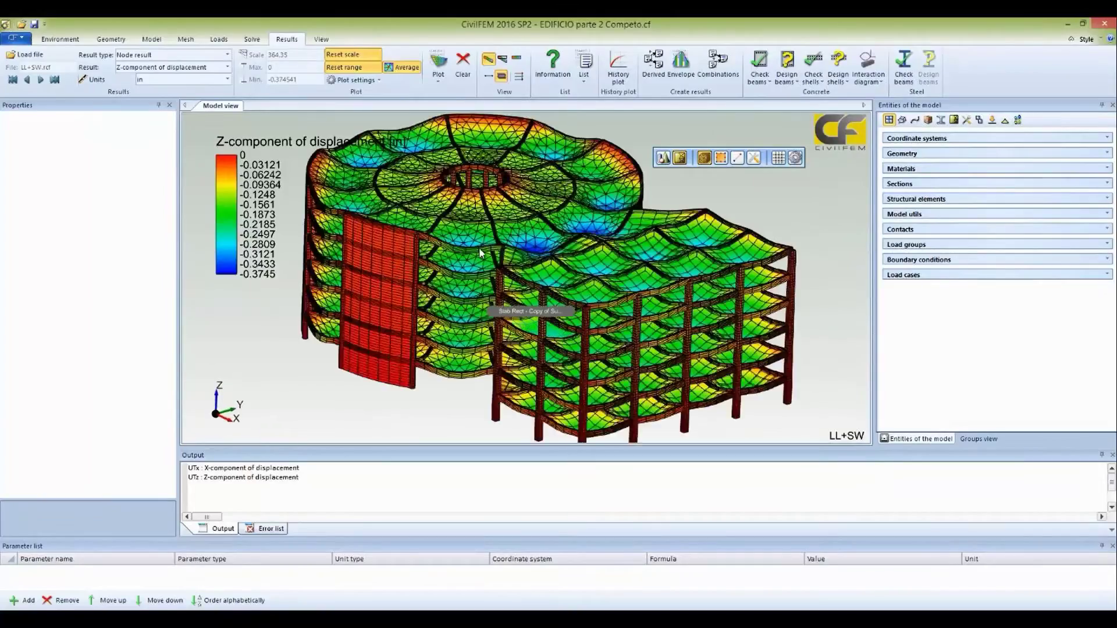
Examine the Z-displacement contours on the circular and rectangular roof slabs up close and across the whole building
{"action": "scroll", "coordinate": [480, 266], "scroll_direction": "up", "scroll_amount": 2}
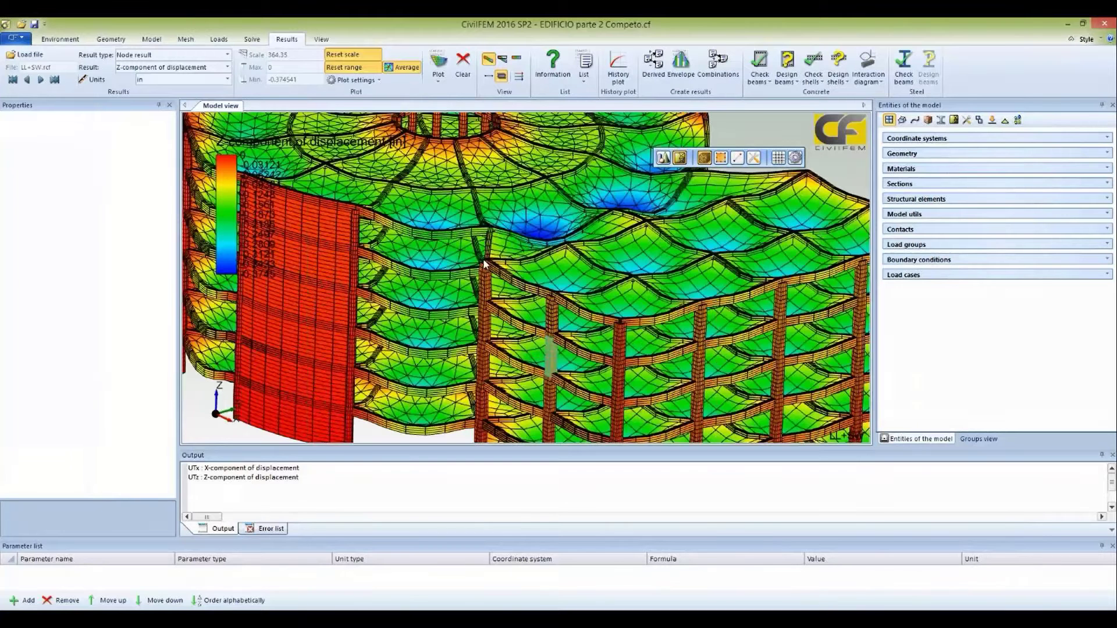
{"action": "scroll", "coordinate": [509, 205], "scroll_direction": "up", "scroll_amount": 2}
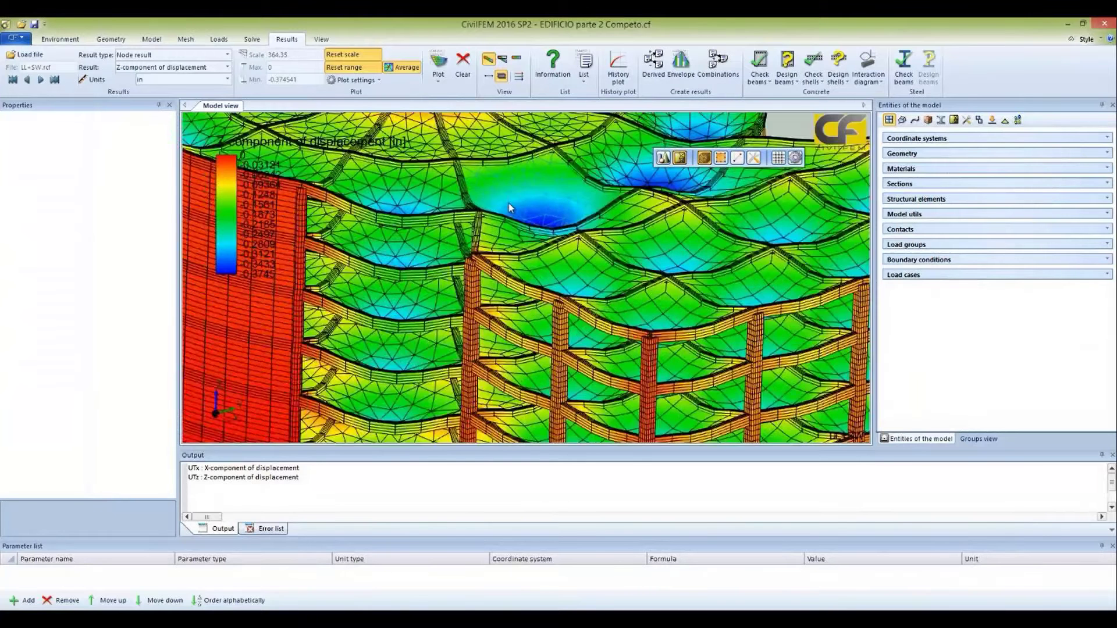
{"action": "scroll", "coordinate": [504, 215], "scroll_direction": "up", "scroll_amount": 5}
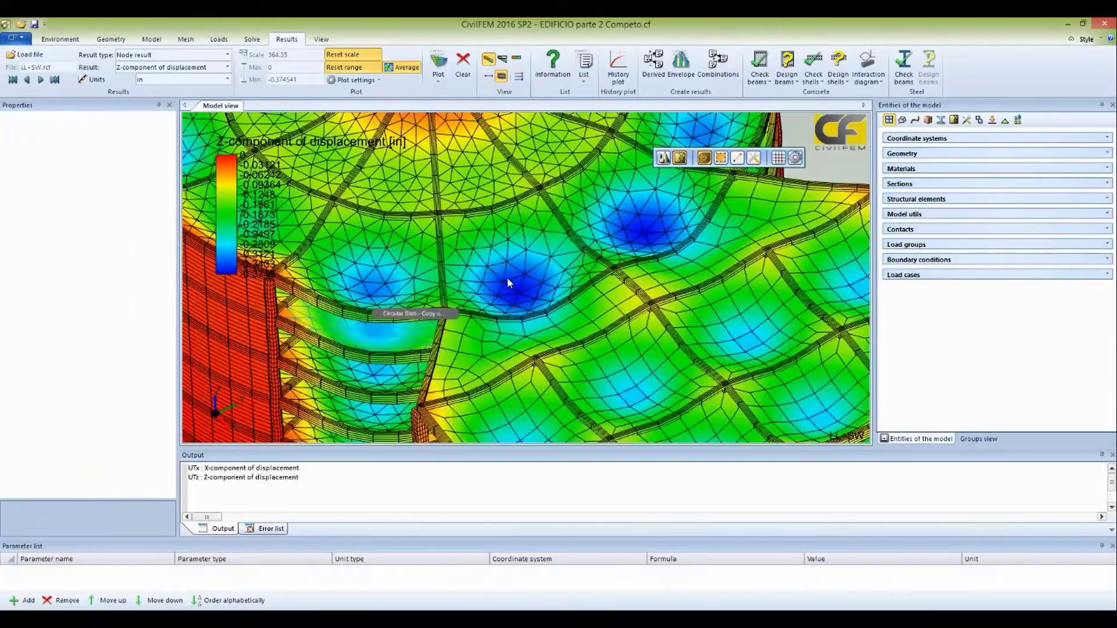
{"action": "middle_click_drag", "start_coordinate": [511, 272], "coordinate": [520, 244]}
{"action": "scroll", "coordinate": [519, 244], "scroll_direction": "down", "scroll_amount": 10}
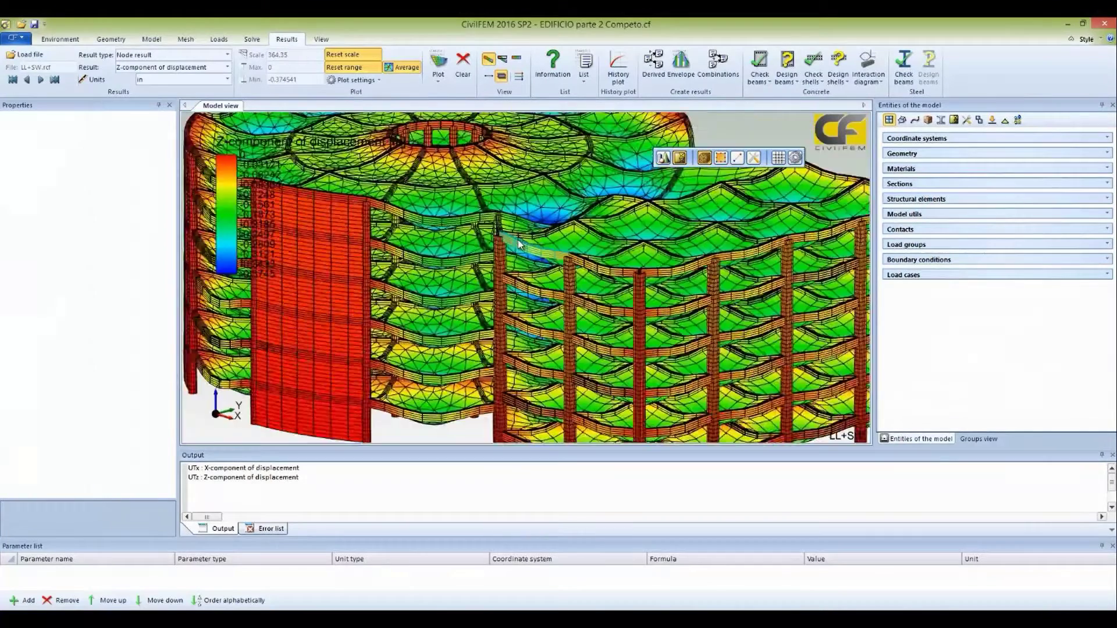
{"action": "scroll", "coordinate": [518, 245], "scroll_direction": "down", "scroll_amount": 1}
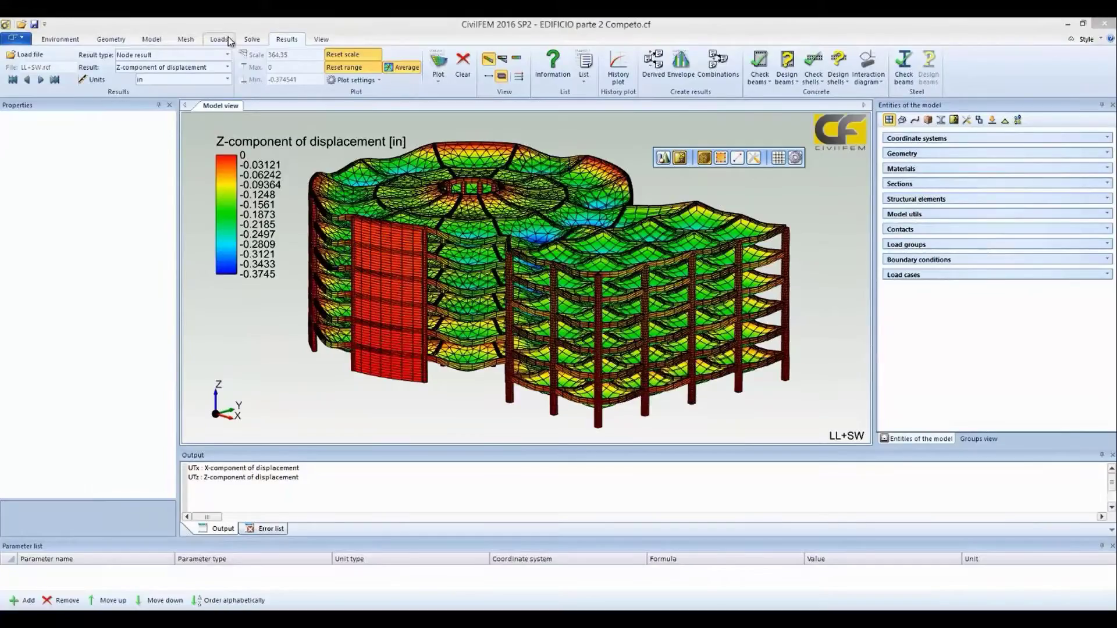
Choose the end result Bending moment about the local Z-axis for the LL+SW load case
{"action": "left_click", "coordinate": [222, 57]}
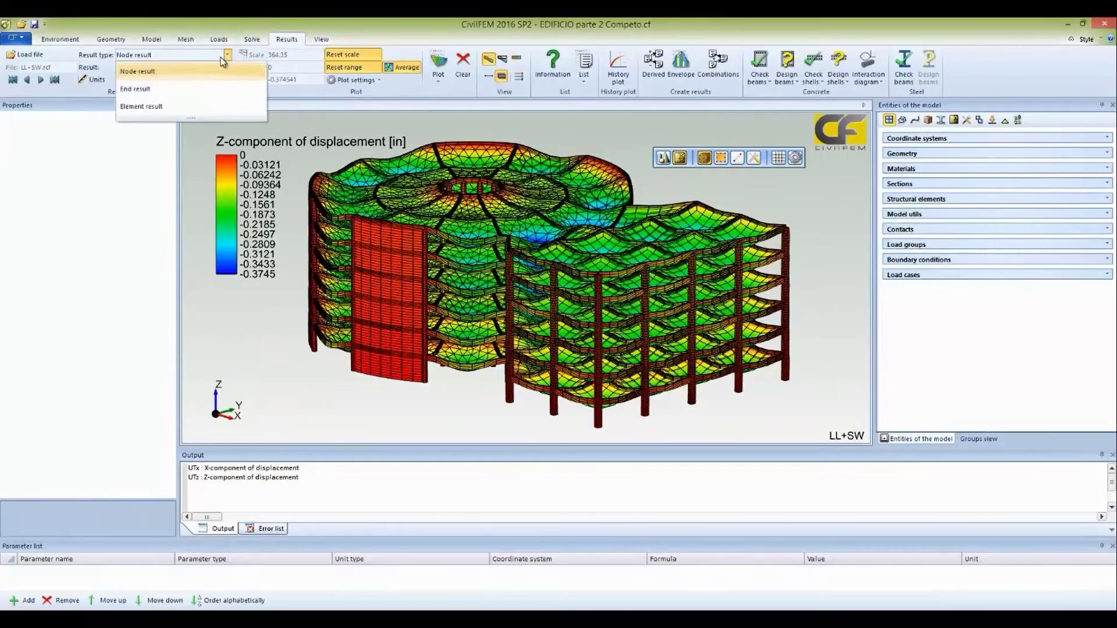
{"action": "left_click", "coordinate": [164, 90]}
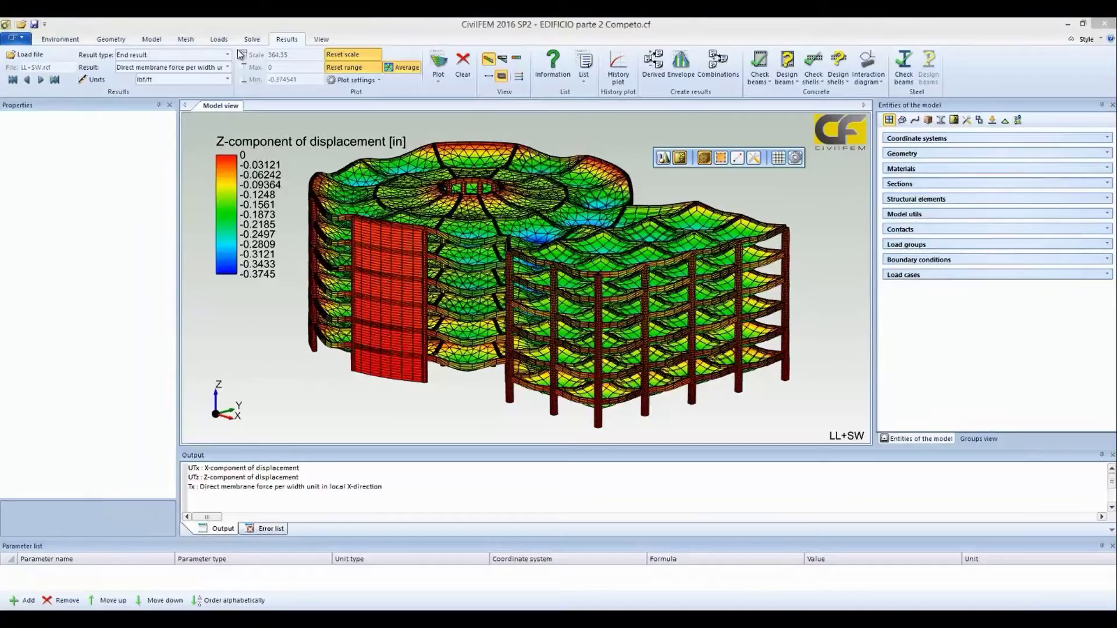
{"action": "left_click", "coordinate": [227, 69]}
{"action": "left_click", "coordinate": [227, 67]}
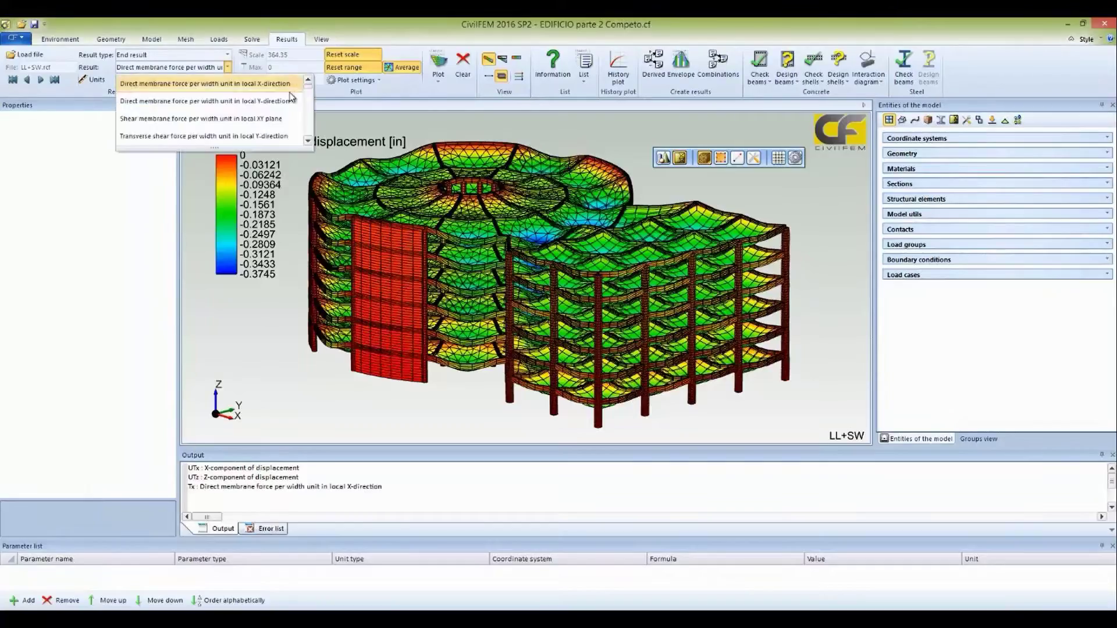
{"action": "left_click_drag", "start_coordinate": [309, 90], "coordinate": [311, 118]}
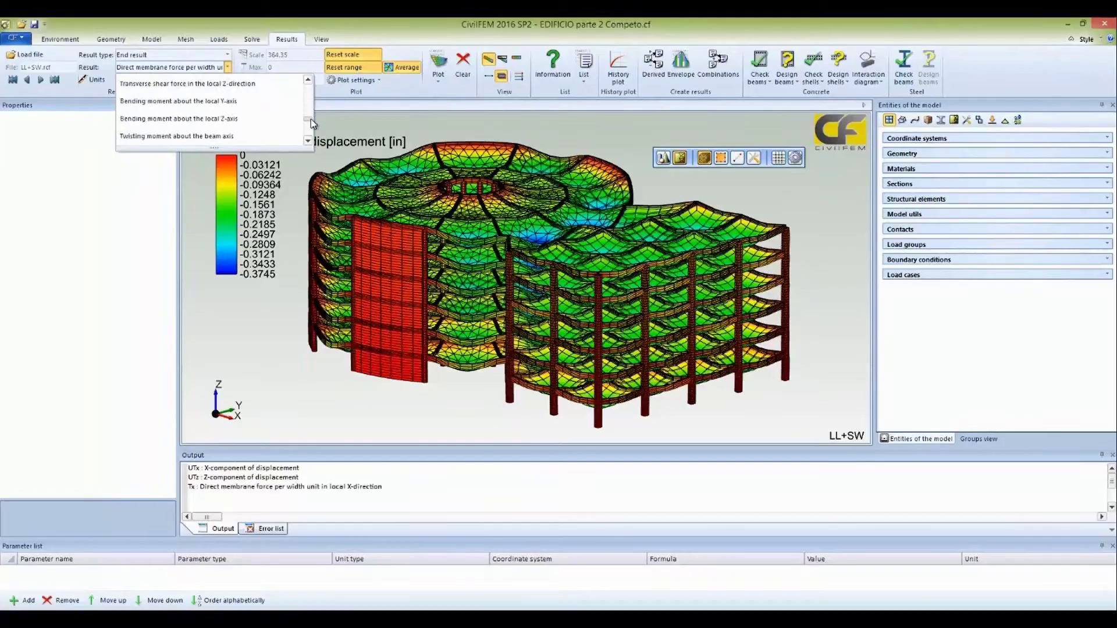
{"action": "left_click", "coordinate": [180, 118]}
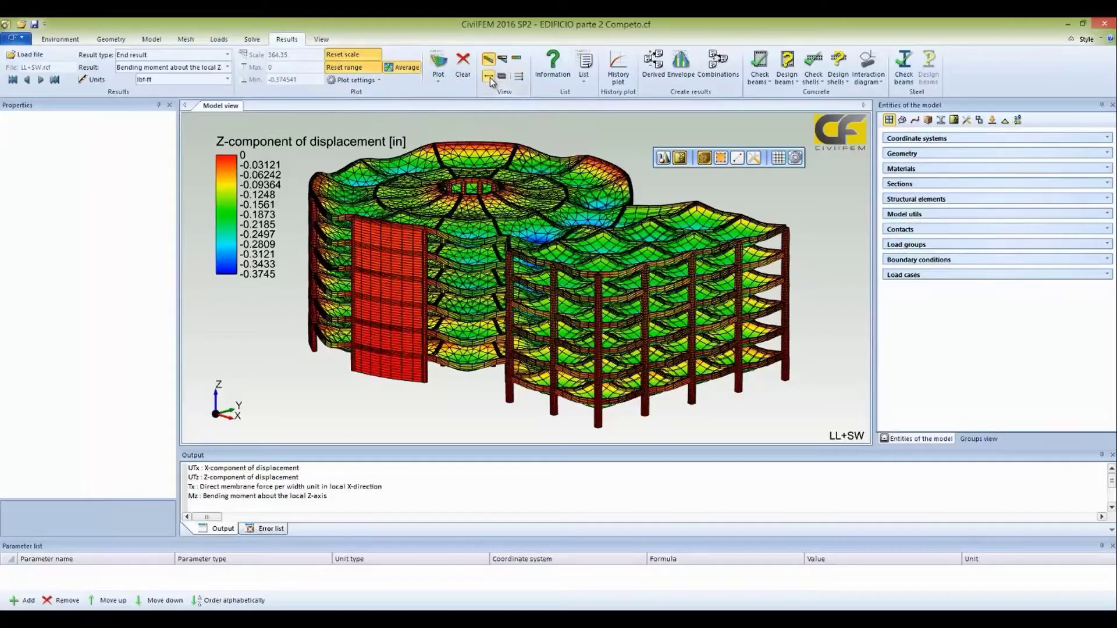
Plot the local Z-axis bending moment as diagrams along the beams of the undeformed building and inspect them from several sides
{"action": "left_click", "coordinate": [516, 60]}
{"action": "left_click", "coordinate": [440, 64]}
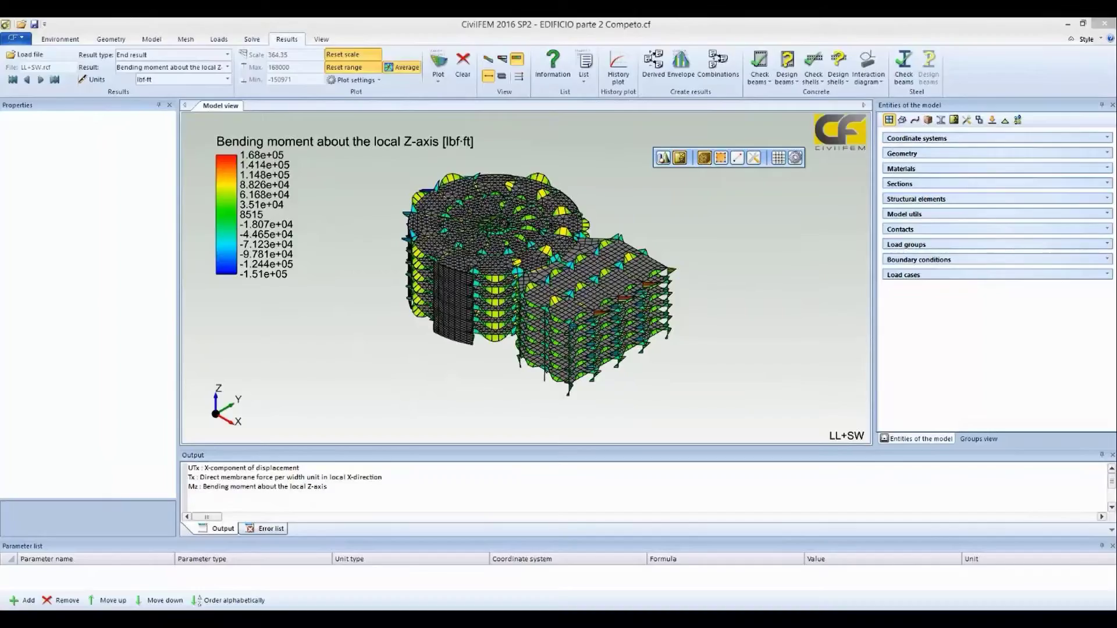
{"action": "middle_click_drag", "start_coordinate": [526, 303], "coordinate": [526, 273]}
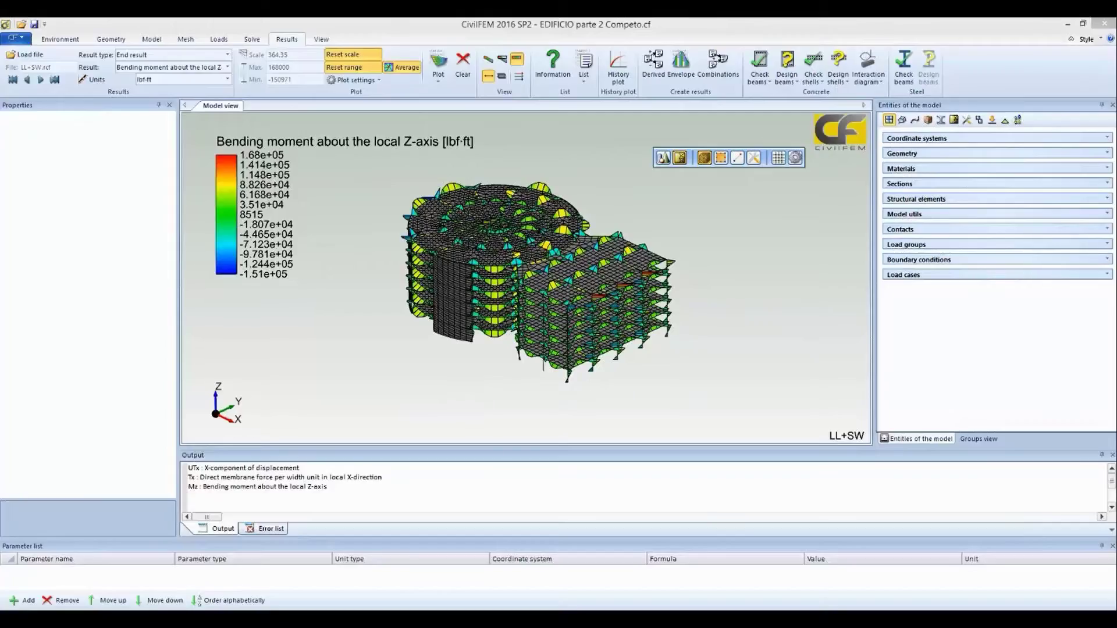
{"action": "left_click", "coordinate": [498, 394]}
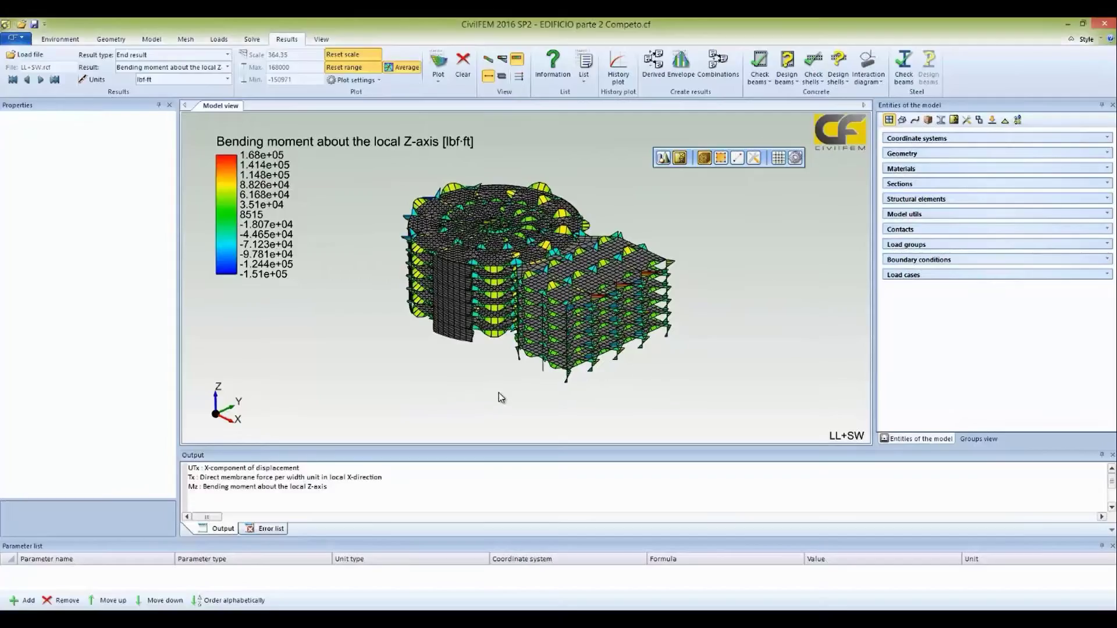
{"action": "middle_click_drag", "start_coordinate": [499, 395], "coordinate": [394, 373]}
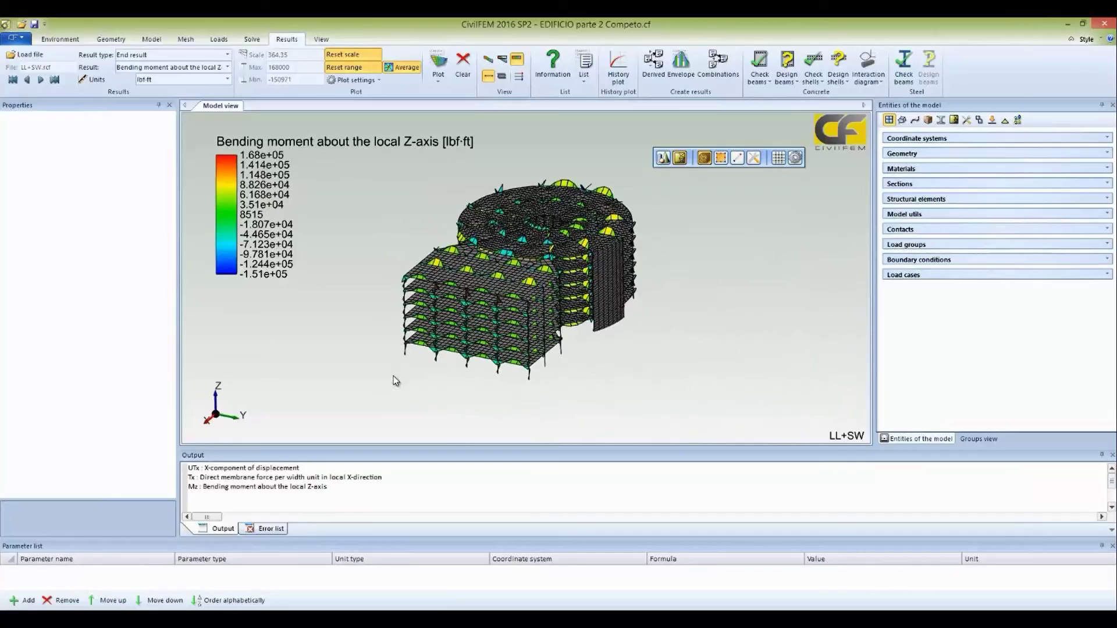
{"action": "middle_click_drag", "start_coordinate": [393, 375], "coordinate": [400, 351]}
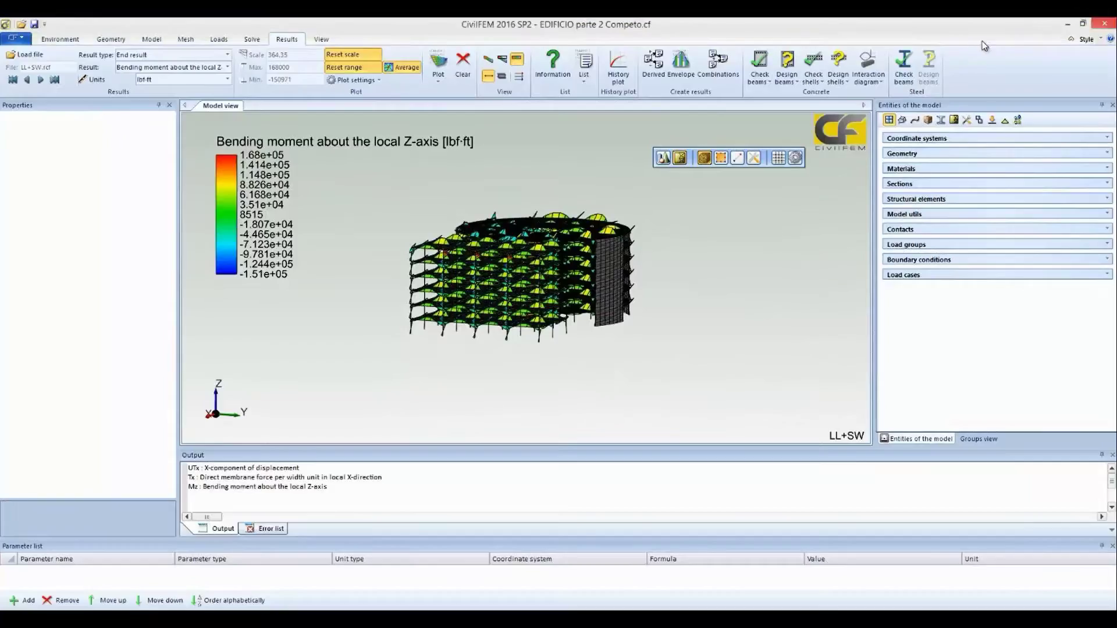
Choose the element result Maximum principal stress in psi and switch off the diagram display for the plot
{"action": "left_click", "coordinate": [227, 55]}
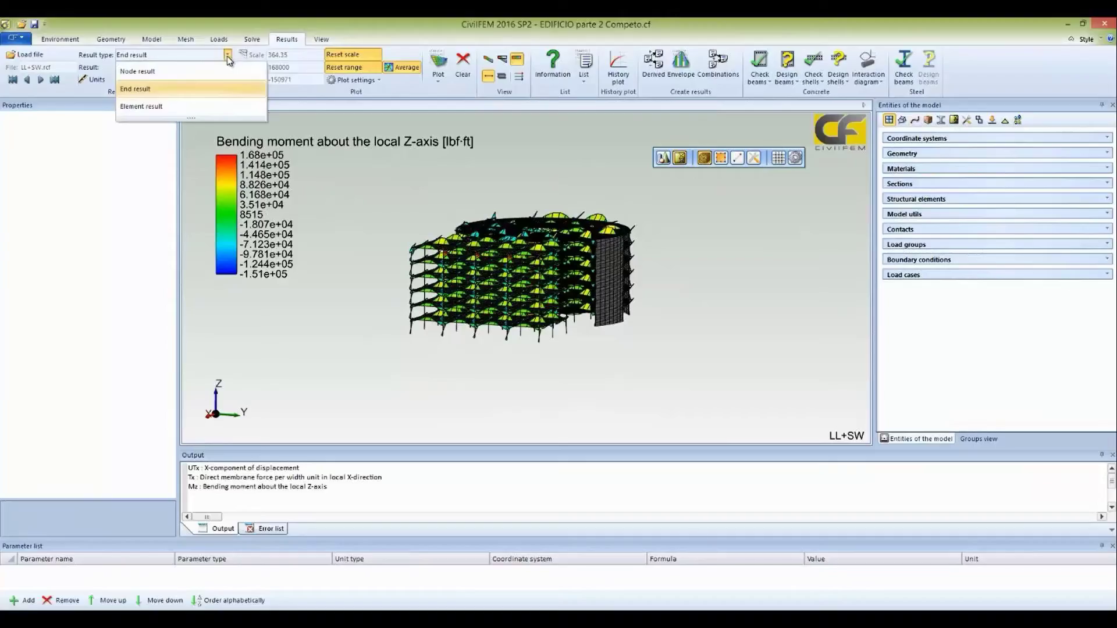
{"action": "left_click", "coordinate": [161, 109]}
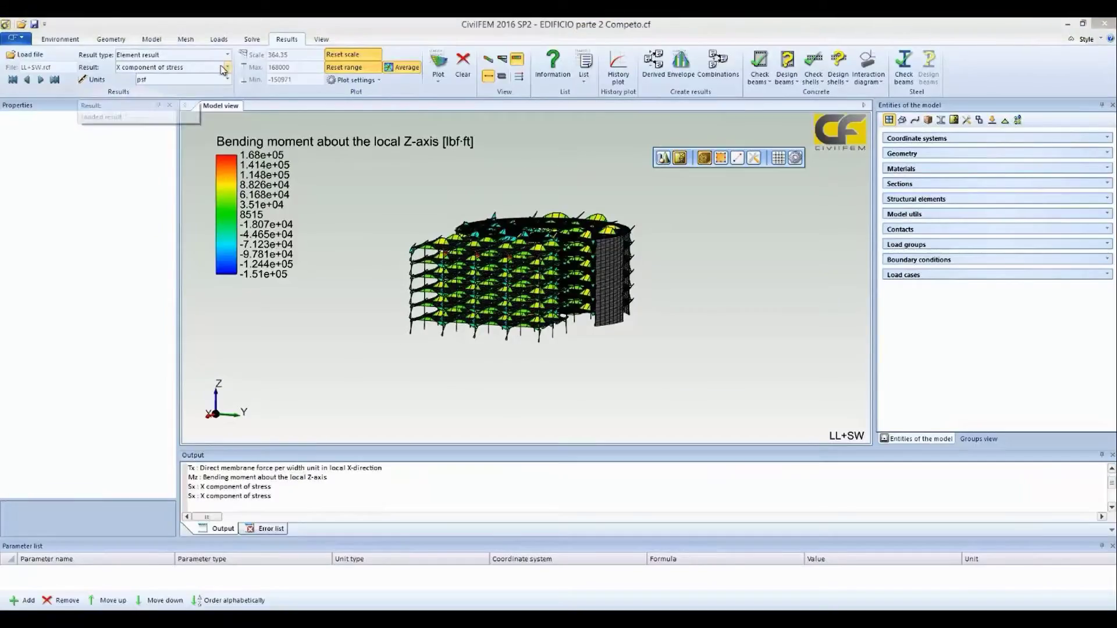
{"action": "left_click", "coordinate": [226, 68]}
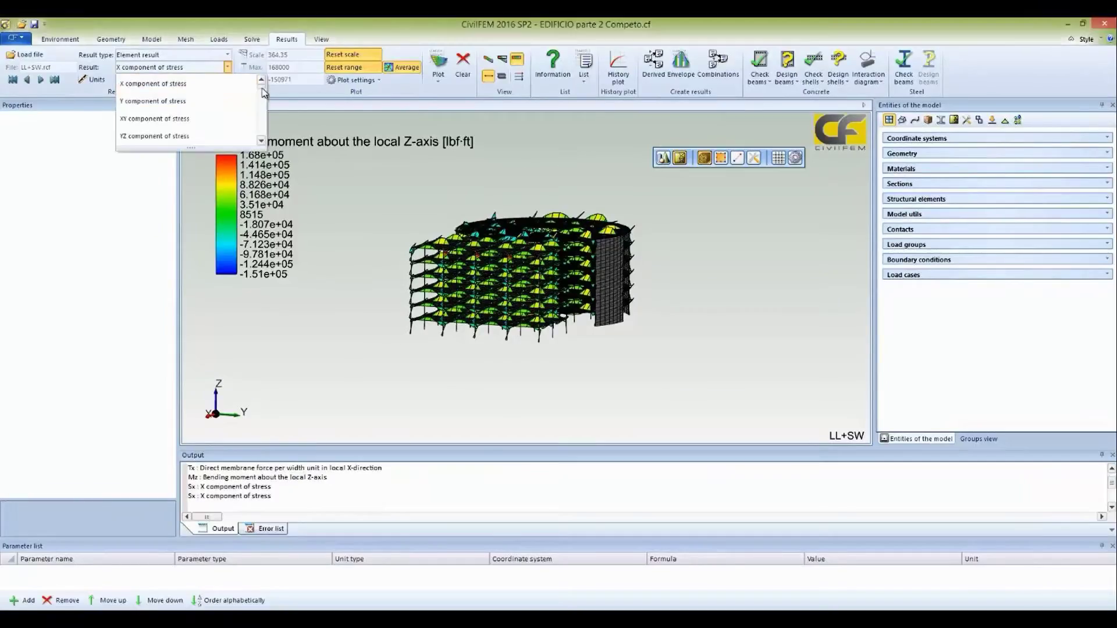
{"action": "scroll", "coordinate": [263, 93], "scroll_direction": "down", "scroll_amount": 2}
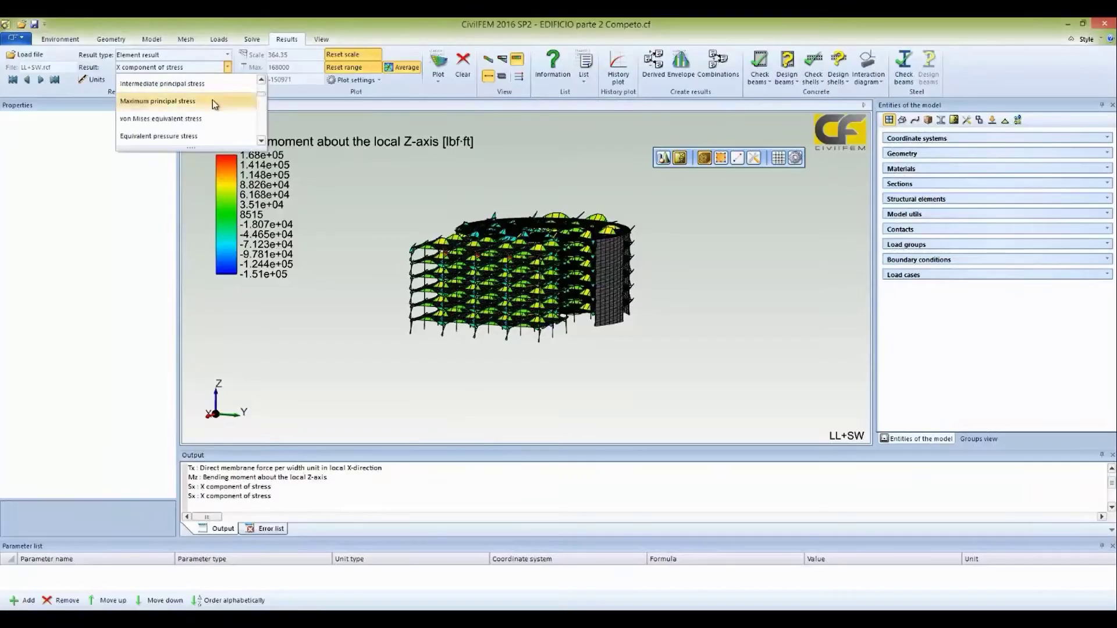
{"action": "left_click", "coordinate": [212, 101]}
{"action": "left_click", "coordinate": [228, 82]}
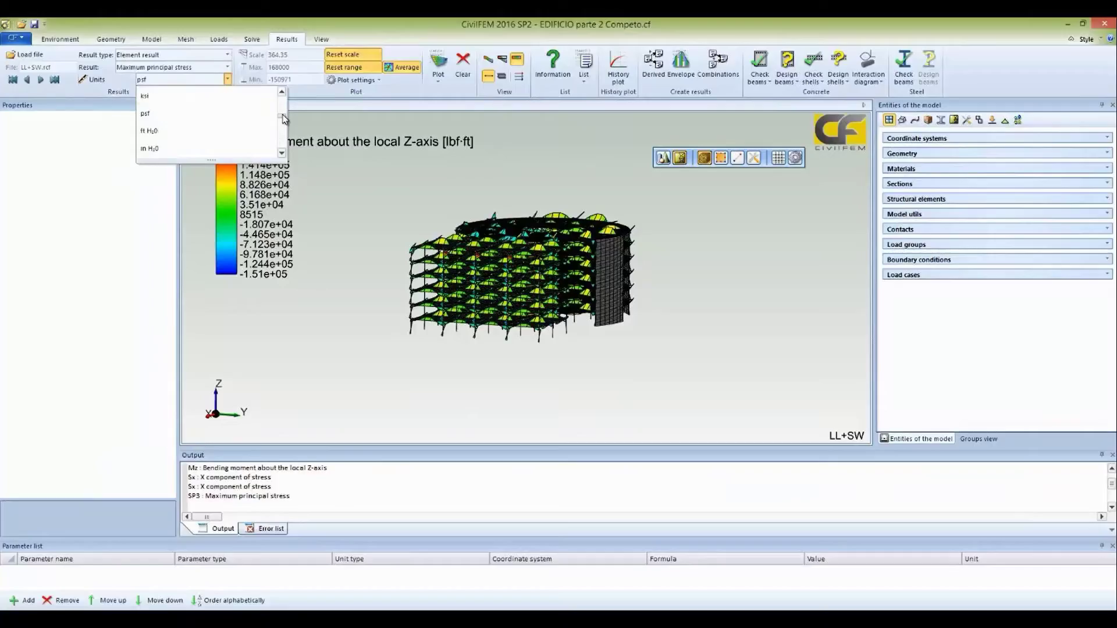
{"action": "scroll", "coordinate": [203, 117], "scroll_direction": "up", "scroll_amount": 1}
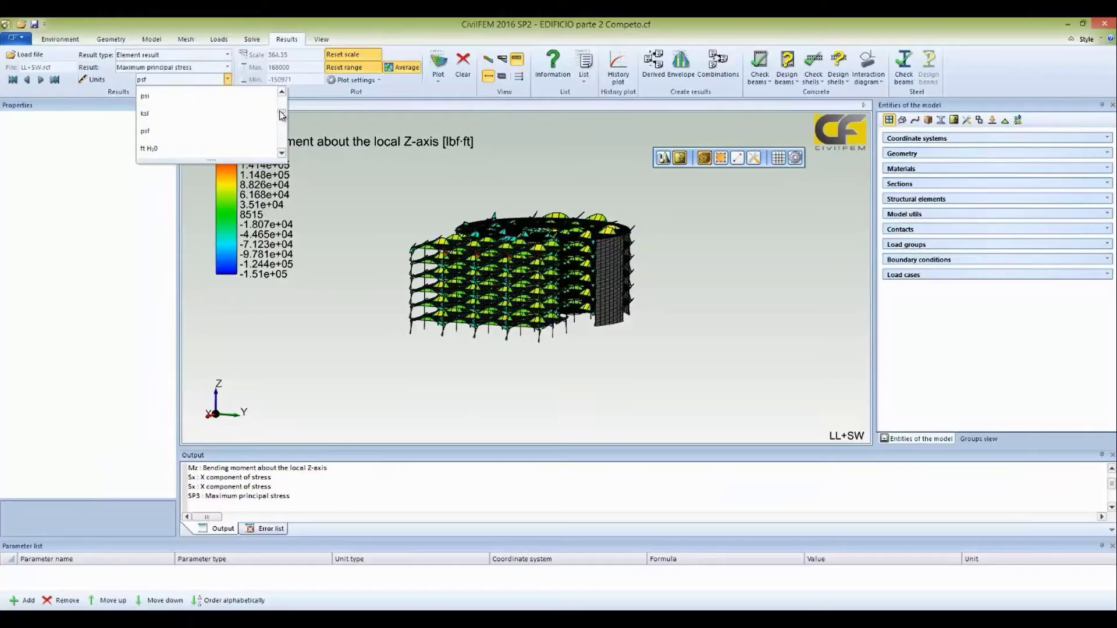
{"action": "left_click", "coordinate": [183, 96]}
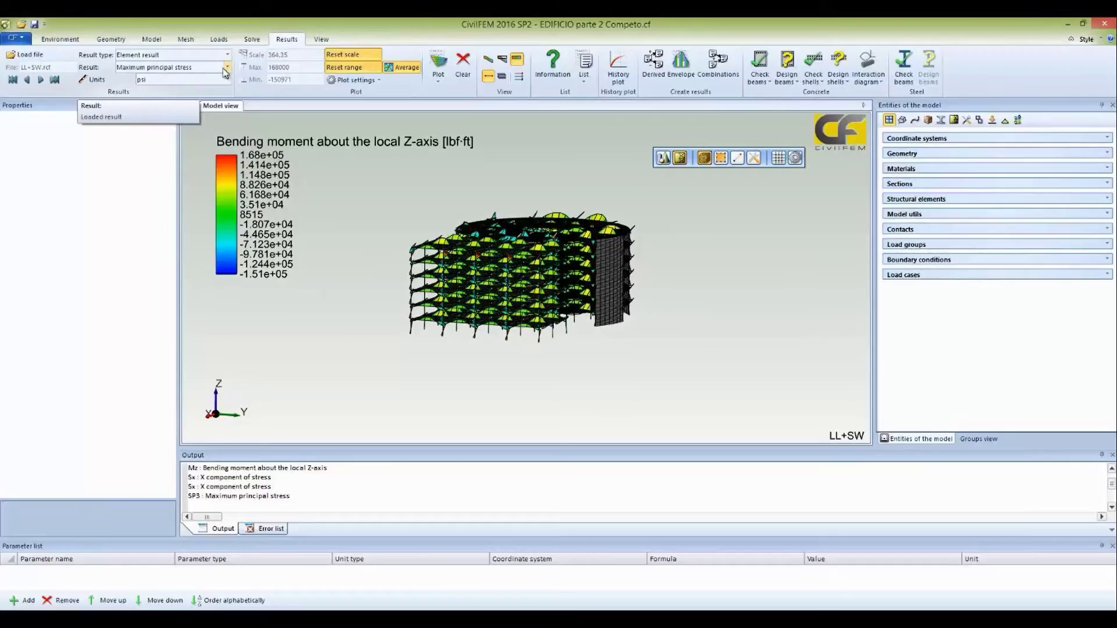
{"action": "left_click", "coordinate": [496, 76]}
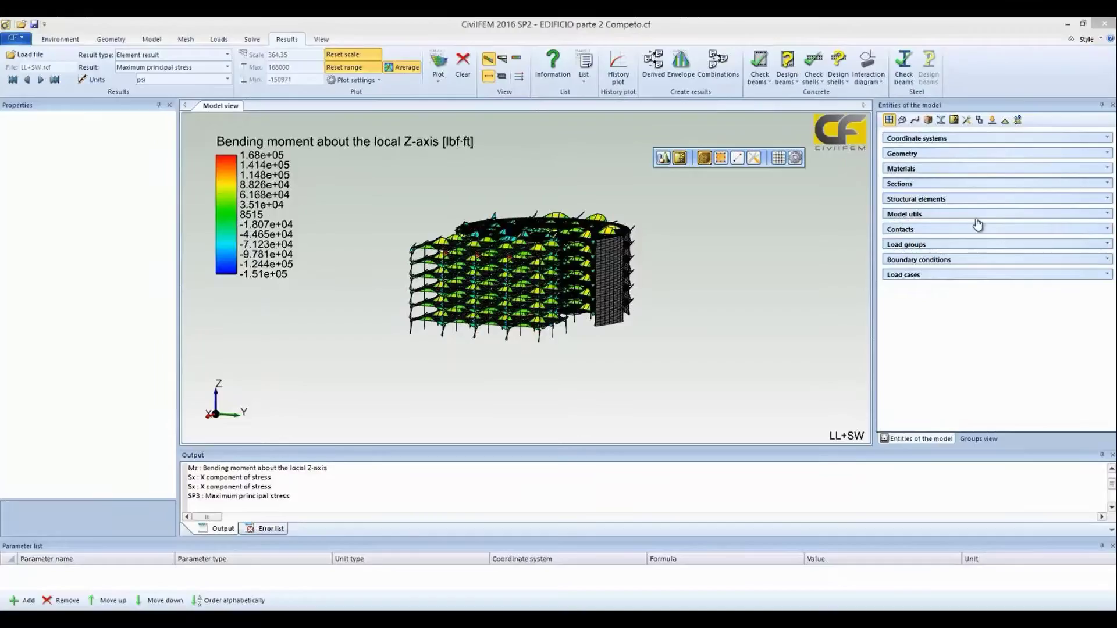
Review the LL+SW results file information and the listed maximum principal stress values per element, closing both tables
{"action": "left_click", "coordinate": [553, 67]}
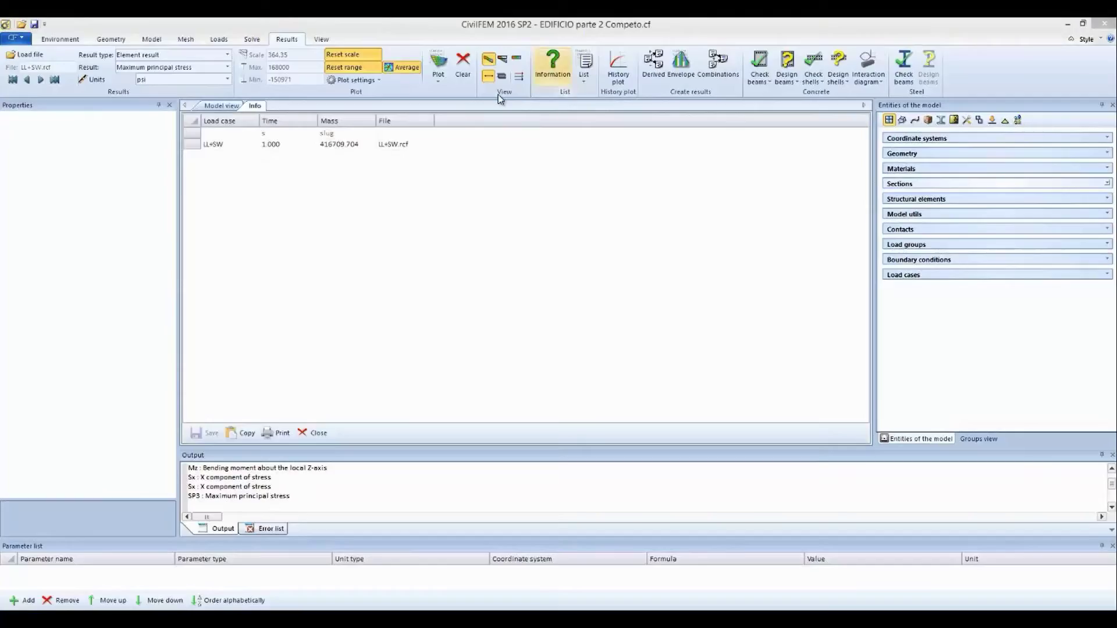
{"action": "left_click", "coordinate": [312, 433]}
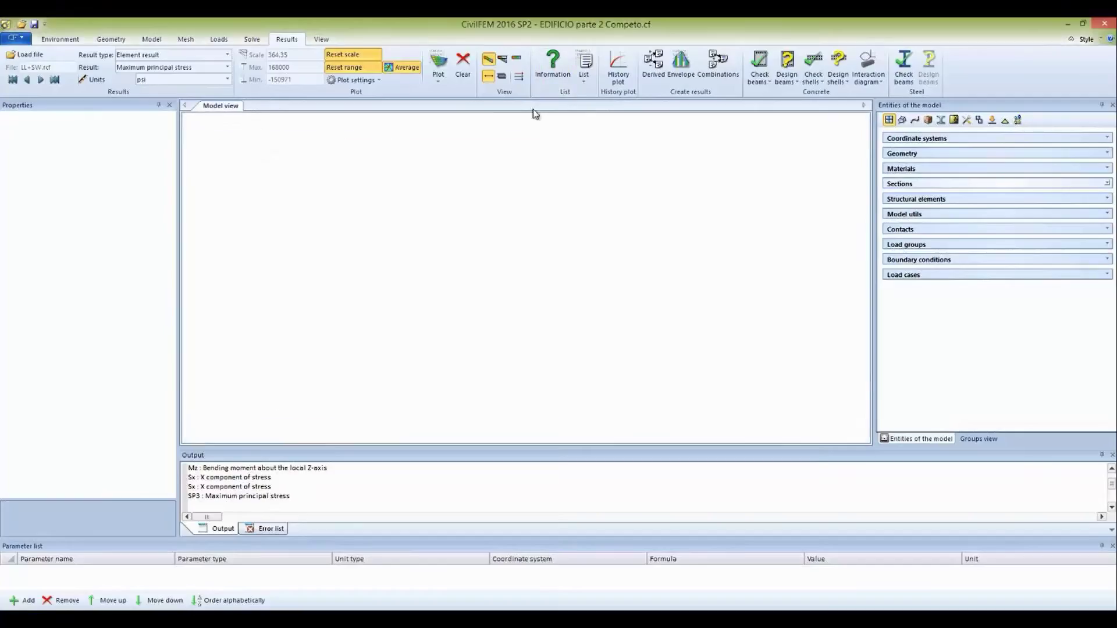
{"action": "left_click", "coordinate": [588, 62]}
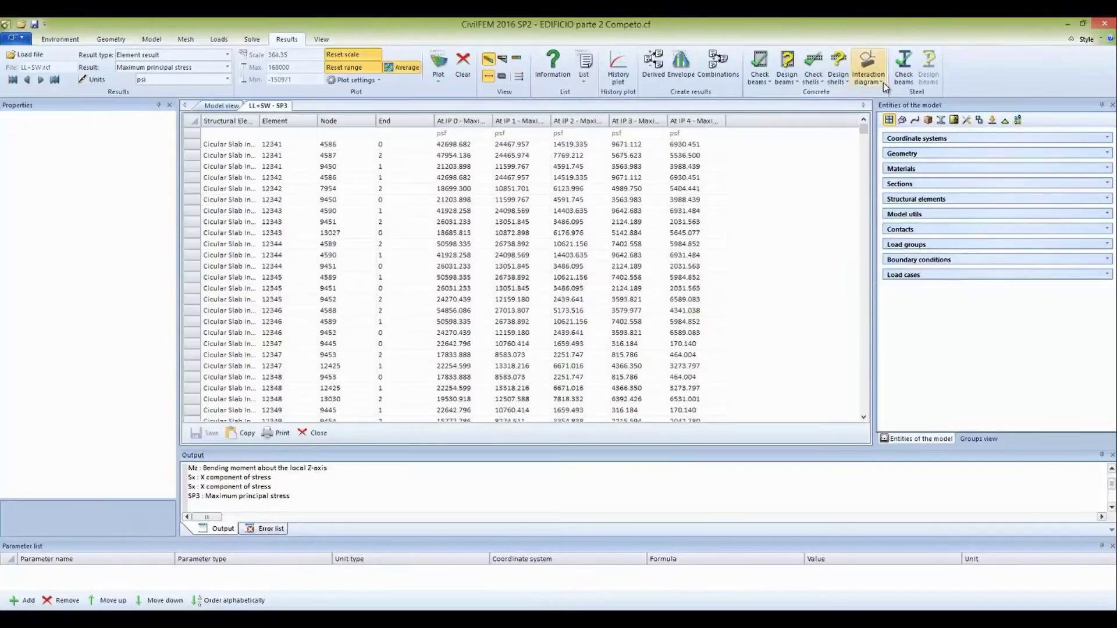
{"action": "left_click_drag", "start_coordinate": [863, 129], "coordinate": [848, 421]}
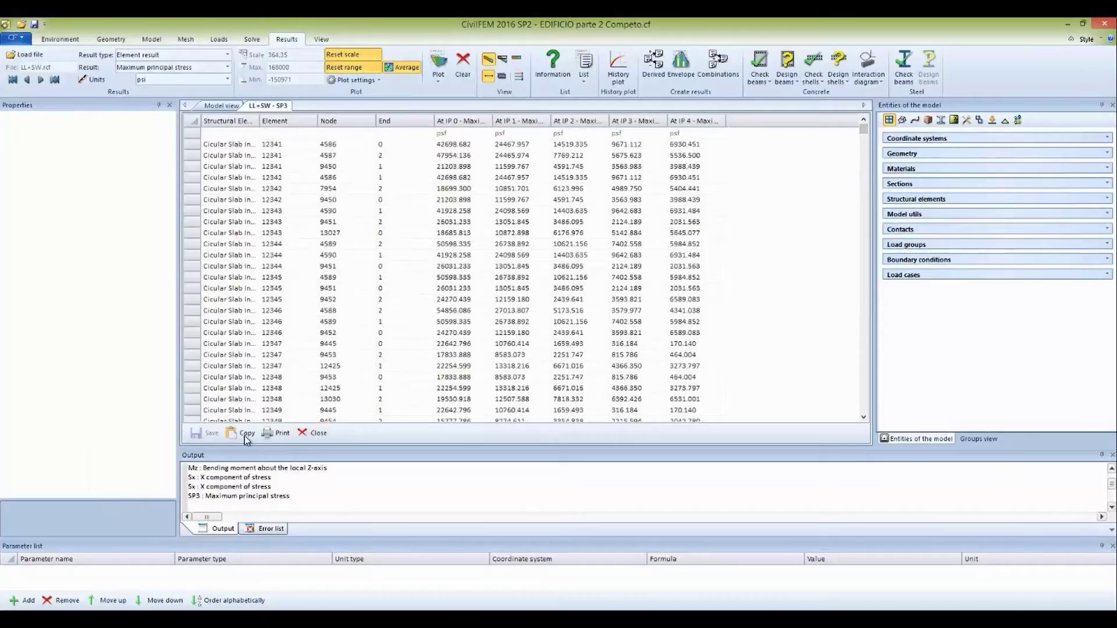
{"action": "left_click", "coordinate": [319, 432]}
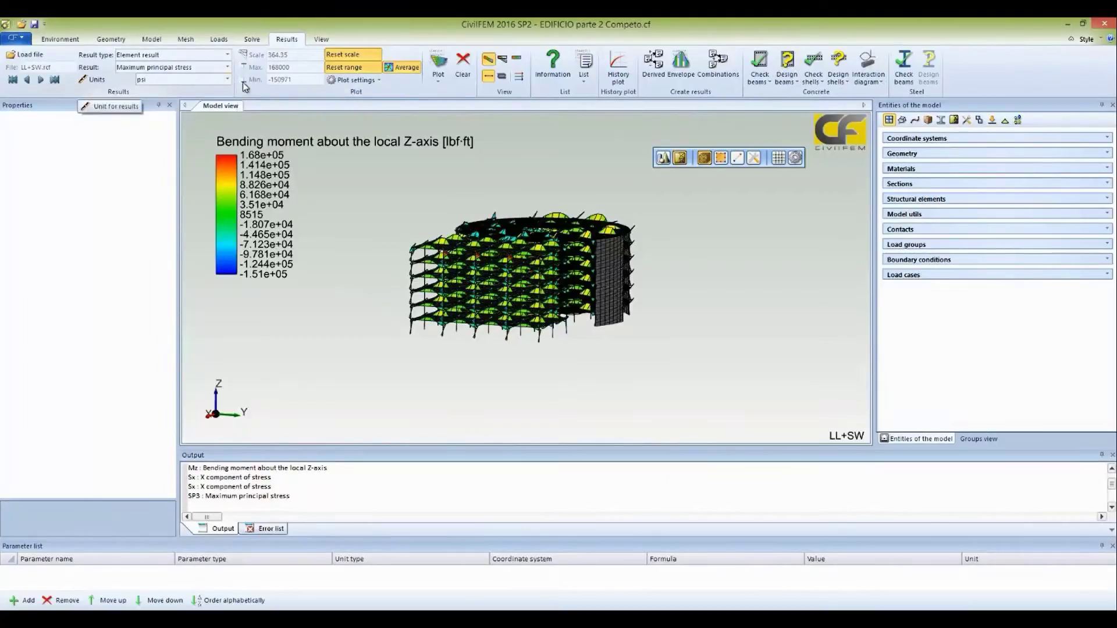
Plot the maximum principal stress on the deformed building and examine the slabs around the beam and column joints
{"action": "left_click", "coordinate": [439, 64]}
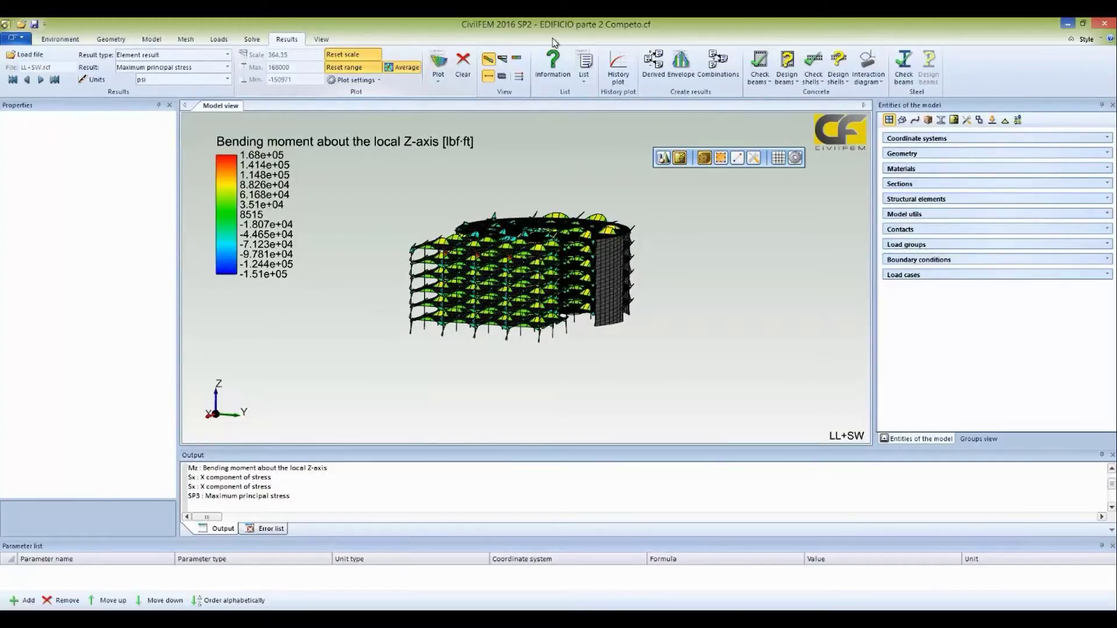
{"action": "left_click", "coordinate": [441, 68]}
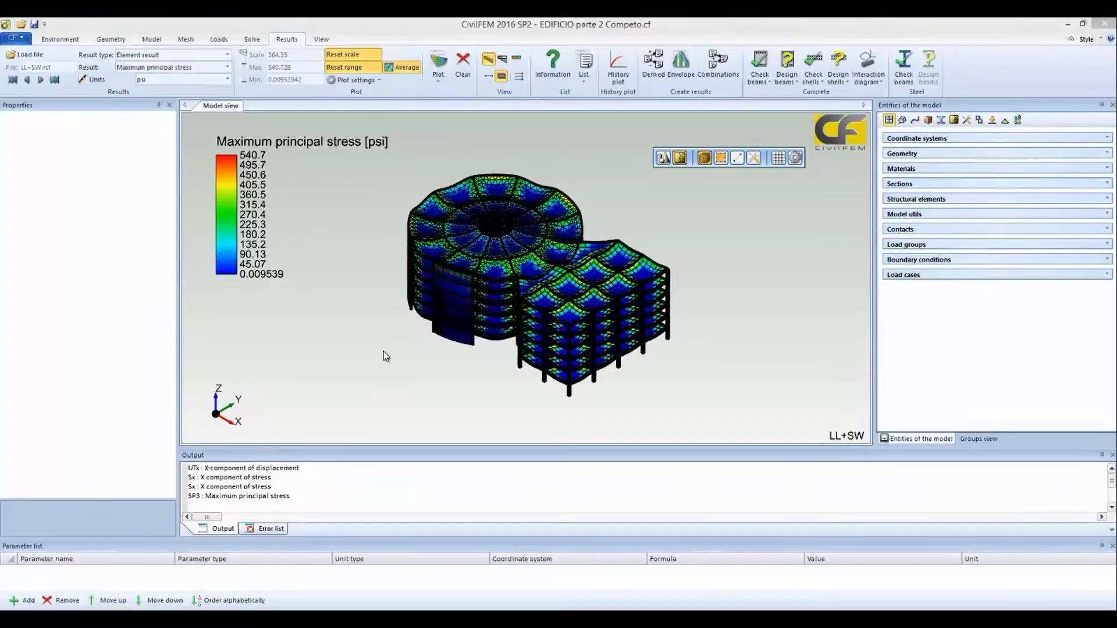
{"action": "middle_click_drag", "start_coordinate": [386, 334], "coordinate": [386, 324]}
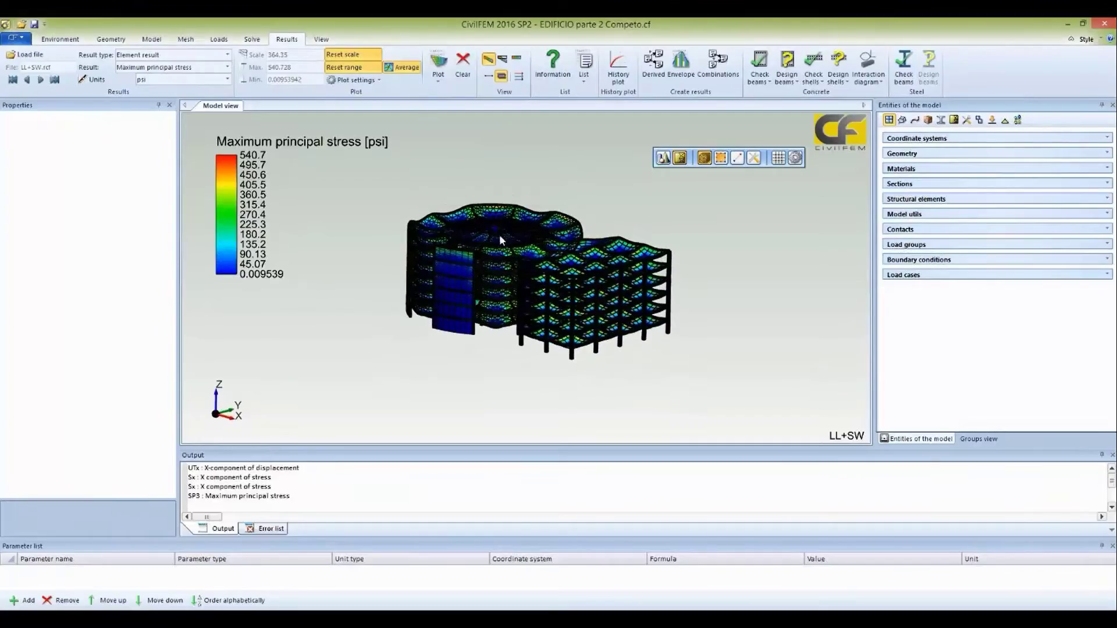
{"action": "scroll", "coordinate": [487, 212], "scroll_direction": "up", "scroll_amount": 5}
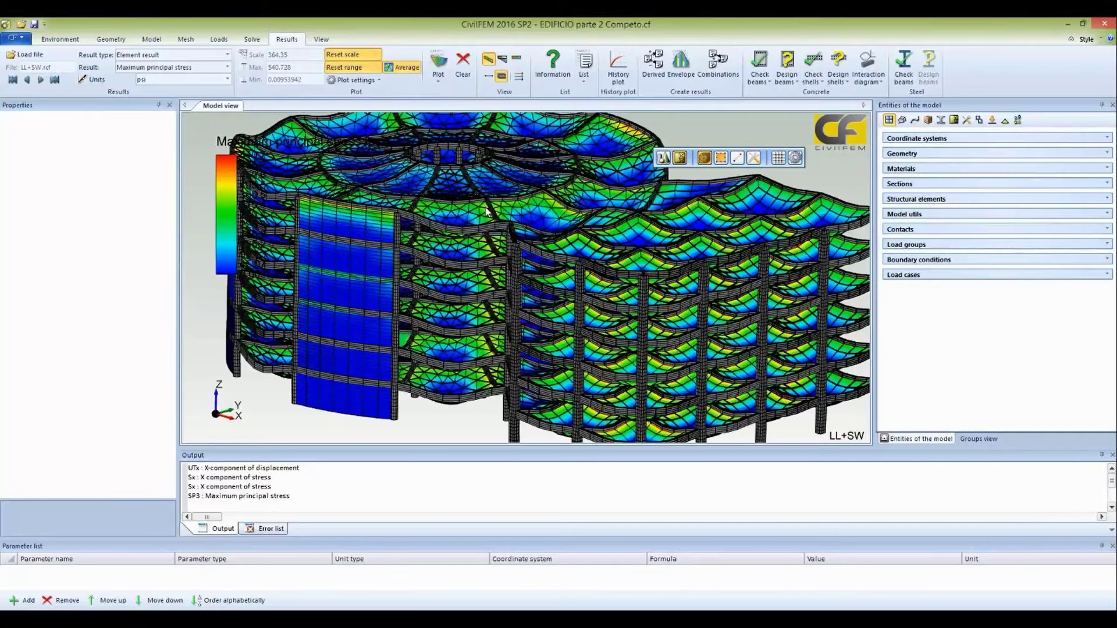
{"action": "middle_click_drag", "start_coordinate": [497, 247], "coordinate": [365, 127]}
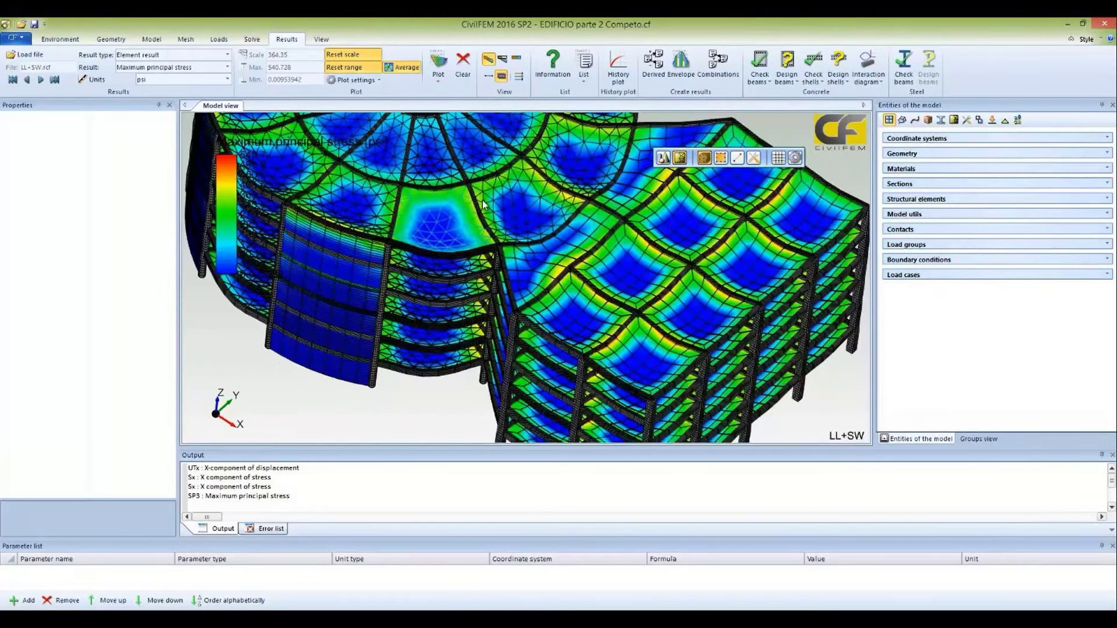
{"action": "scroll", "coordinate": [696, 369], "scroll_direction": "up", "scroll_amount": 1}
{"action": "scroll", "coordinate": [696, 367], "scroll_direction": "up", "scroll_amount": 5}
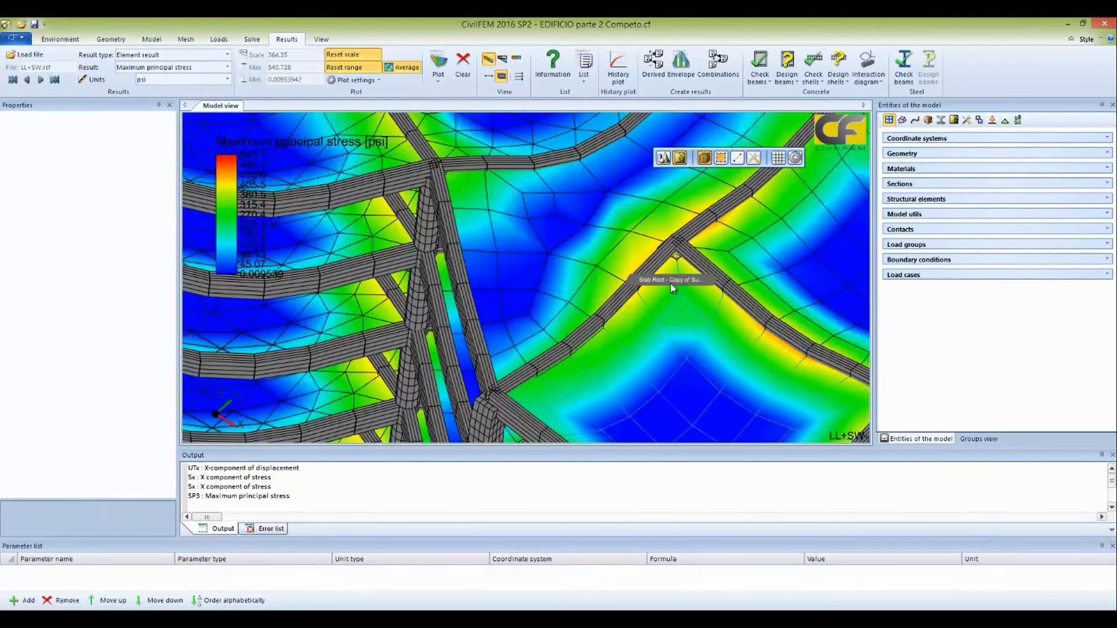
{"action": "middle_click_drag", "start_coordinate": [669, 281], "coordinate": [657, 251]}
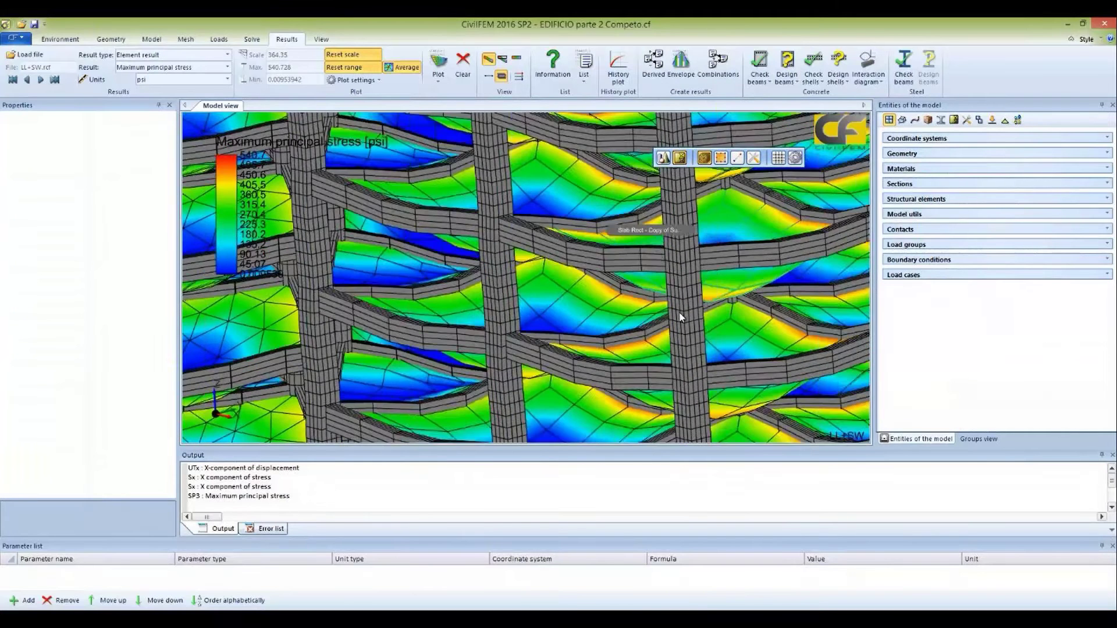
Load the combined spectral results file Spec Load(SRSS).rcf
{"action": "middle_click_drag", "start_coordinate": [681, 317], "coordinate": [688, 322]}
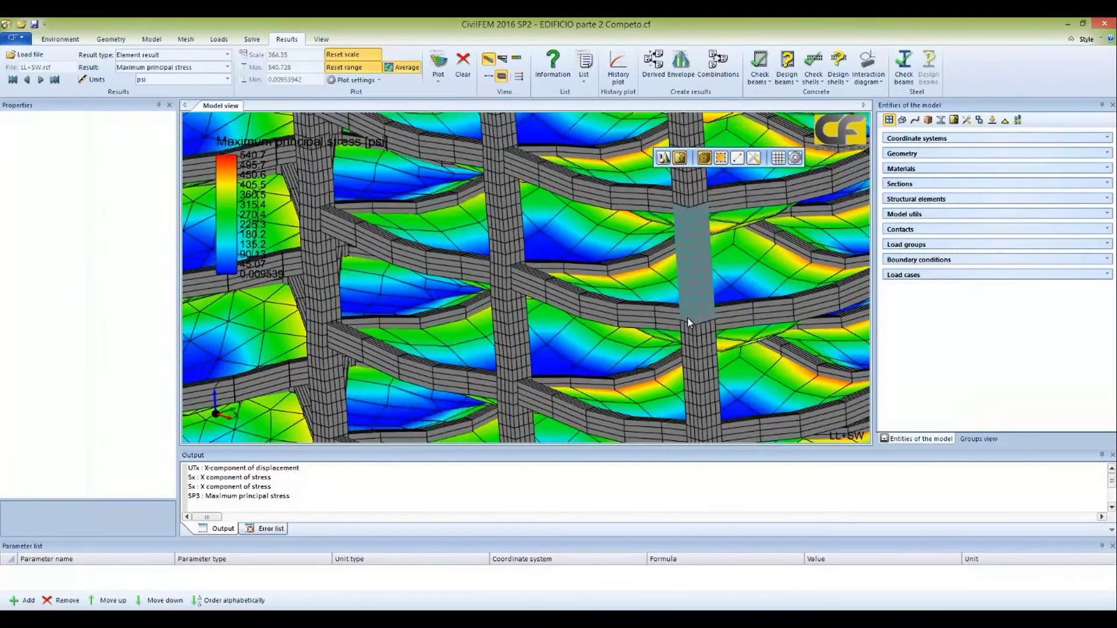
{"action": "scroll", "coordinate": [689, 322], "scroll_direction": "down", "scroll_amount": 10}
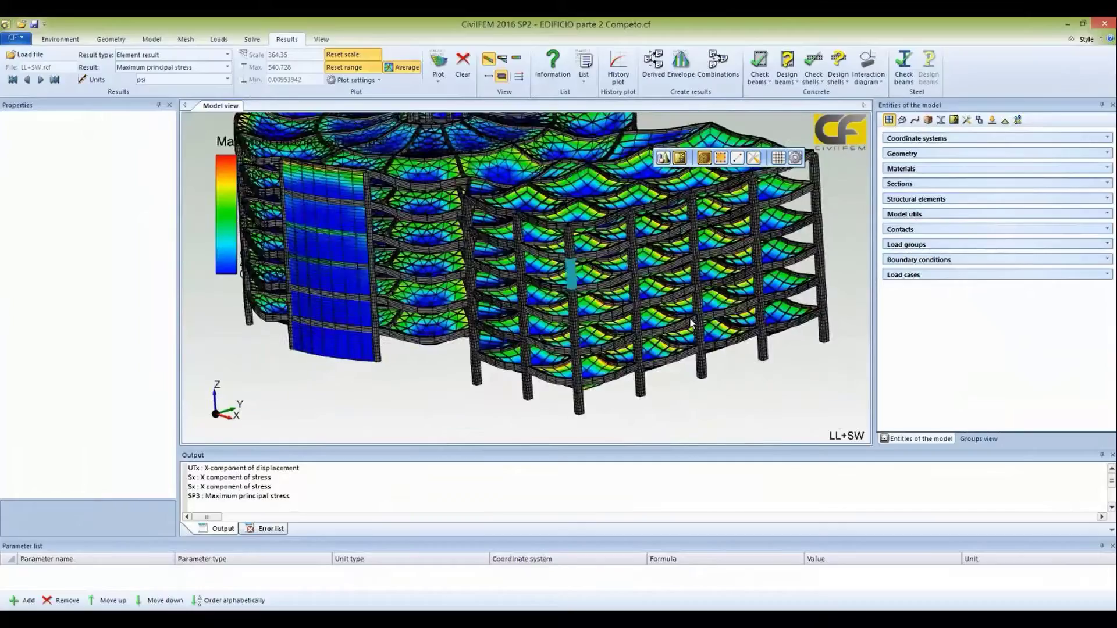
{"action": "scroll", "coordinate": [691, 322], "scroll_direction": "down", "scroll_amount": 1}
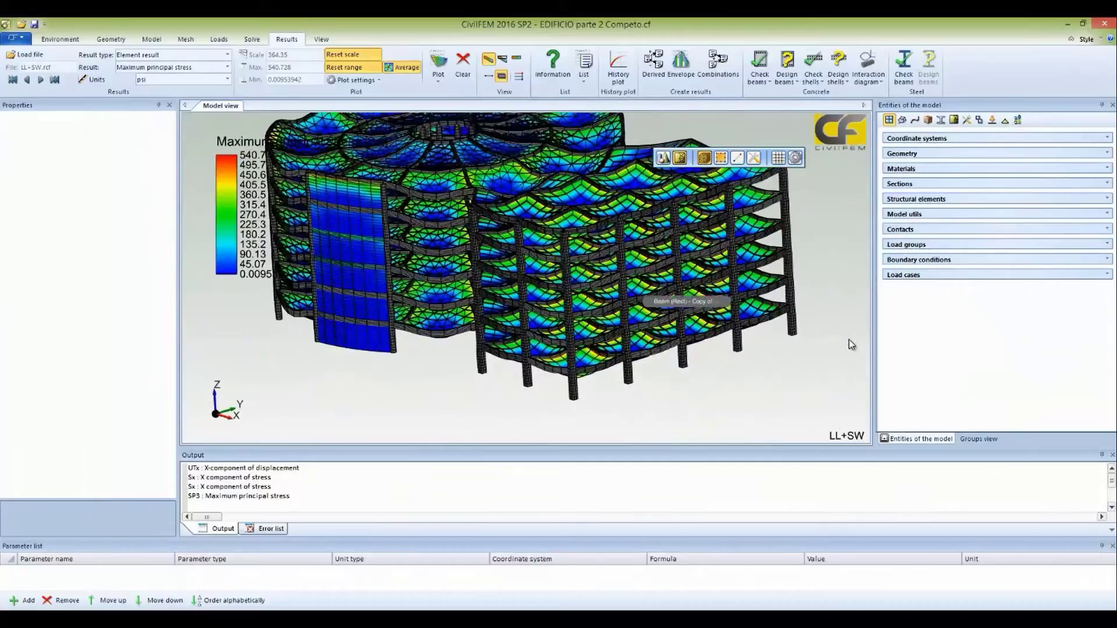
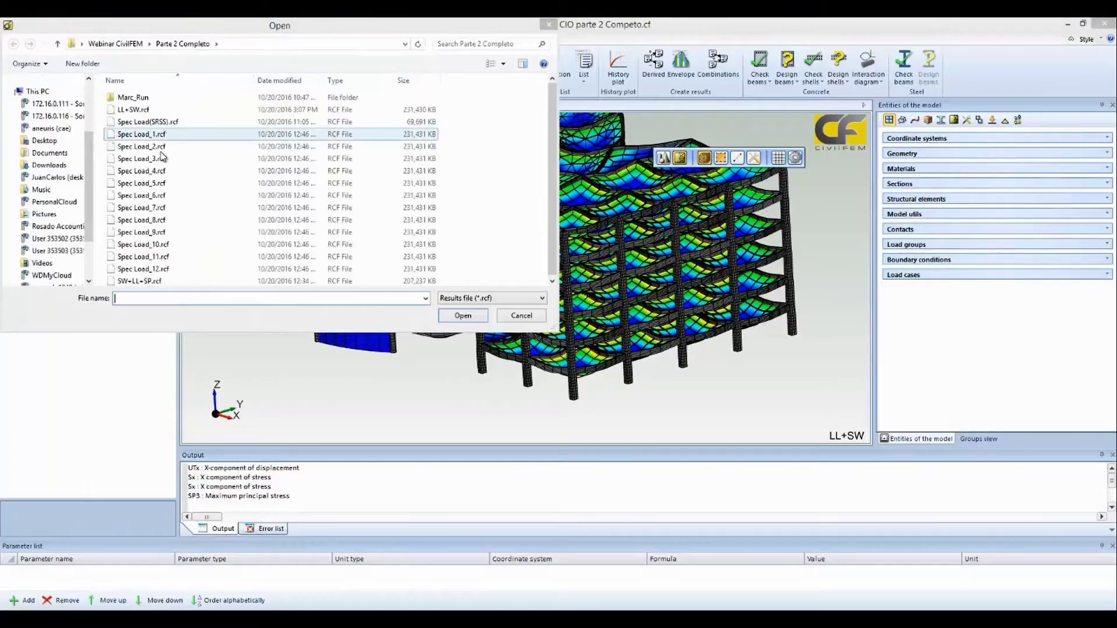
{"action": "left_click", "coordinate": [149, 123]}
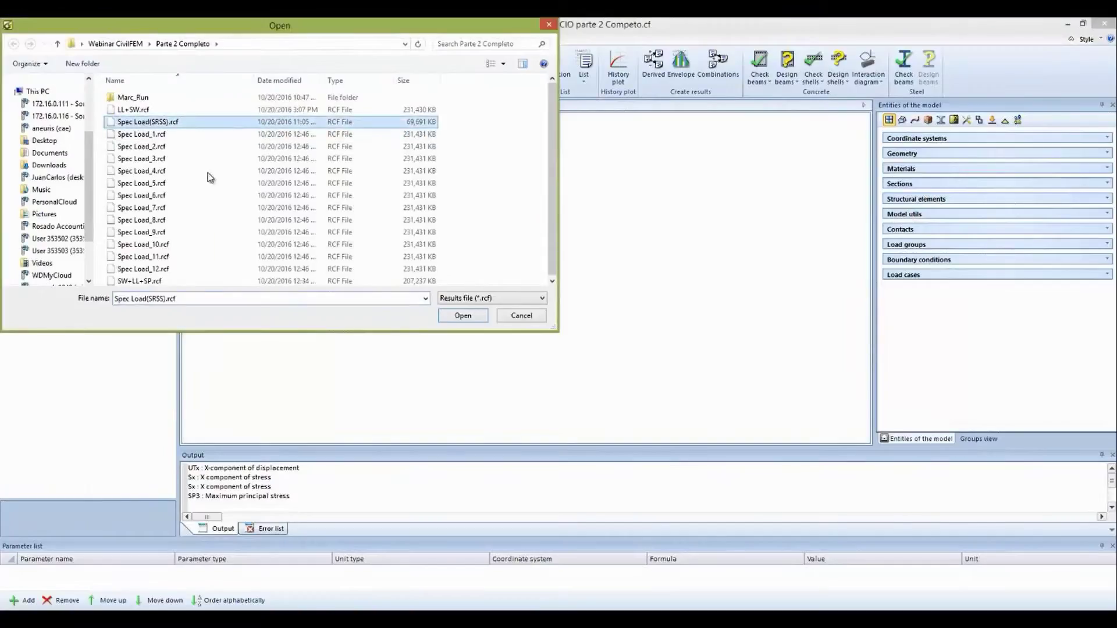
{"action": "left_click", "coordinate": [474, 315]}
{"action": "left_click", "coordinate": [164, 52]}
{"action": "left_click", "coordinate": [150, 123]}
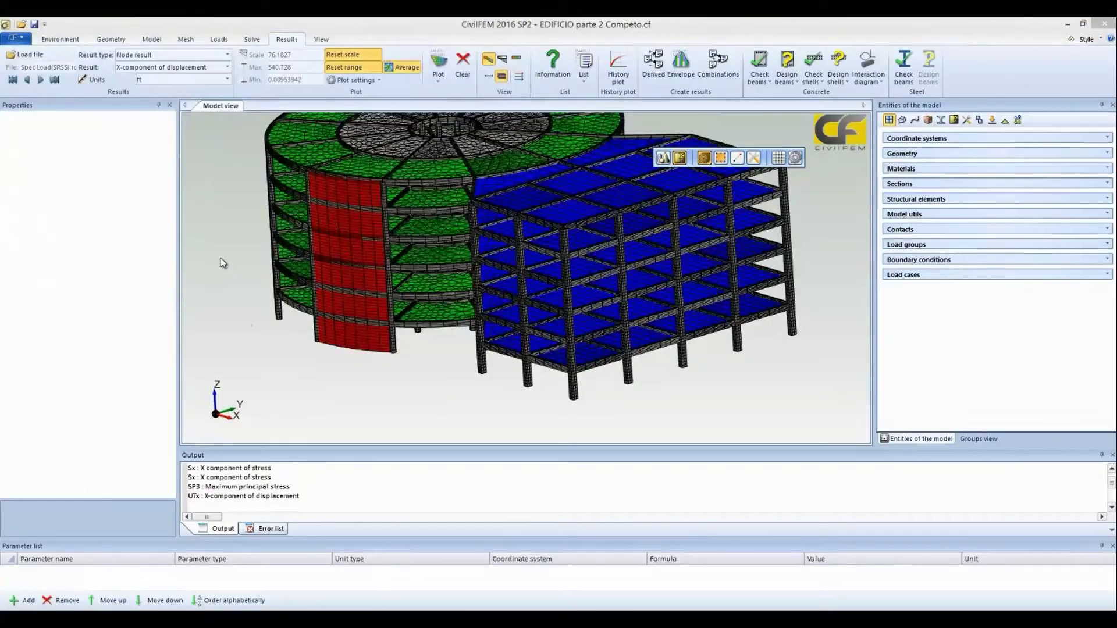
Plot the X-component of displacement in inches for the SRSS results and examine the building from above and from the side
{"action": "middle_click_drag", "start_coordinate": [221, 258], "coordinate": [216, 293]}
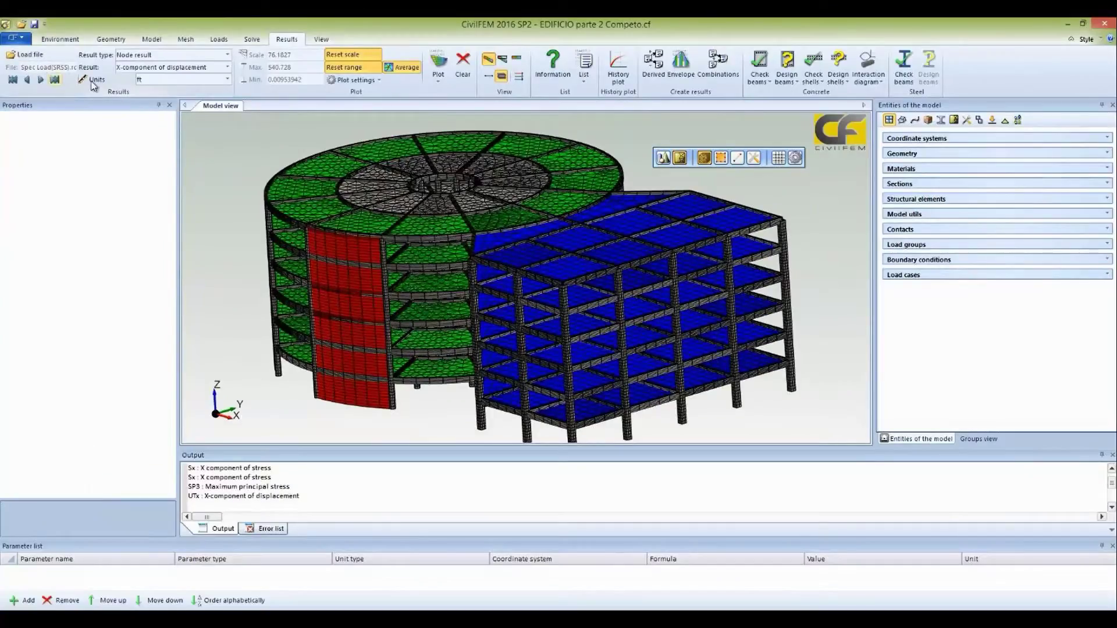
{"action": "left_click", "coordinate": [226, 79]}
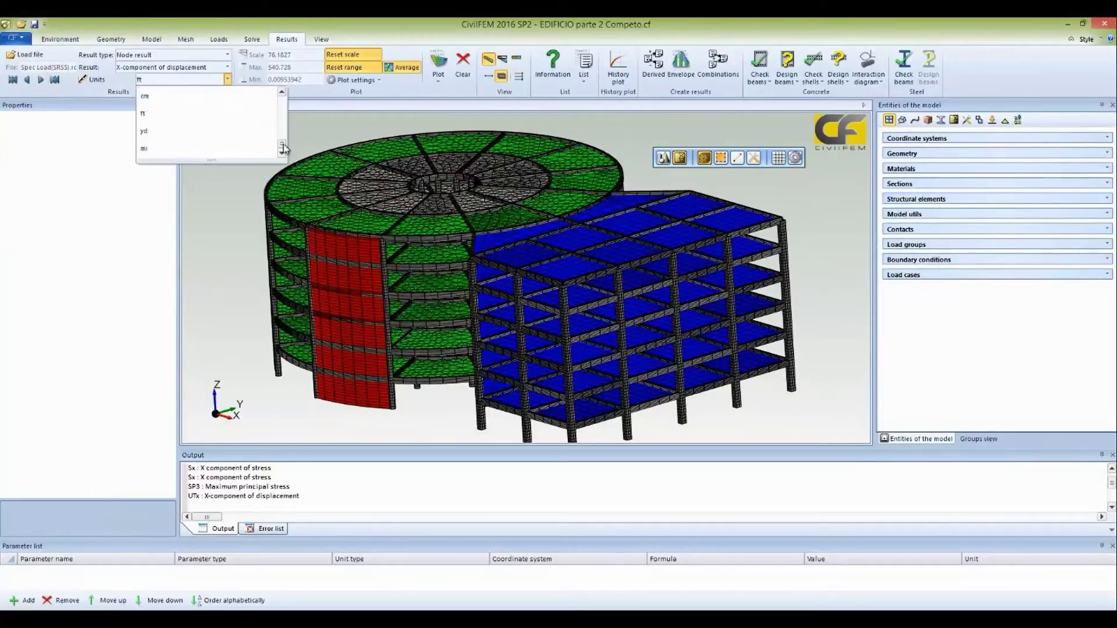
{"action": "left_click_drag", "start_coordinate": [283, 144], "coordinate": [279, 108]}
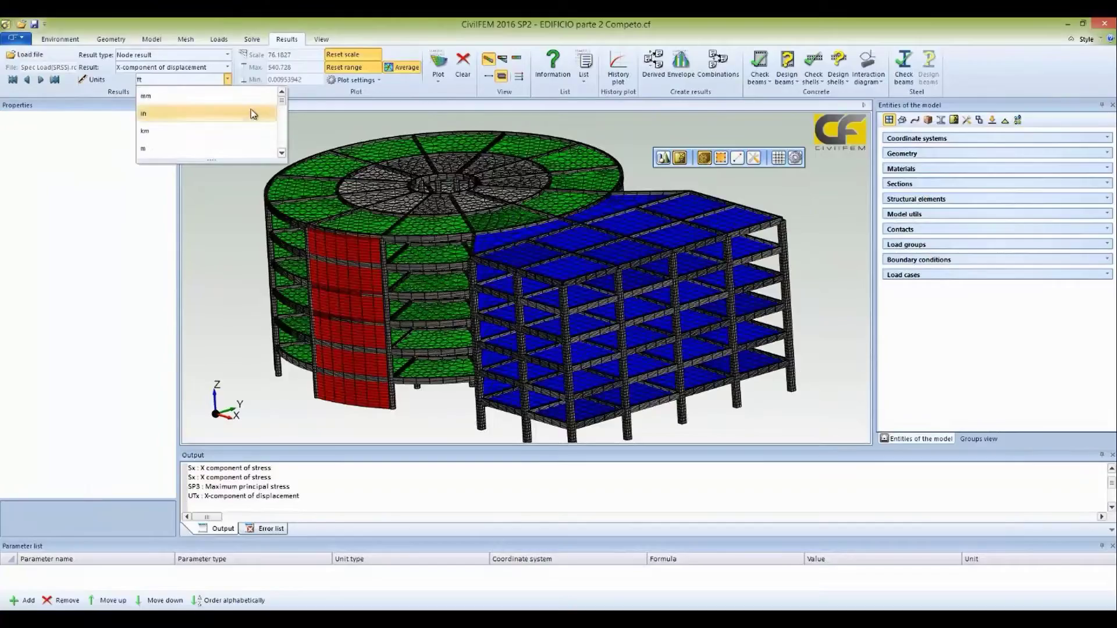
{"action": "left_click", "coordinate": [253, 114]}
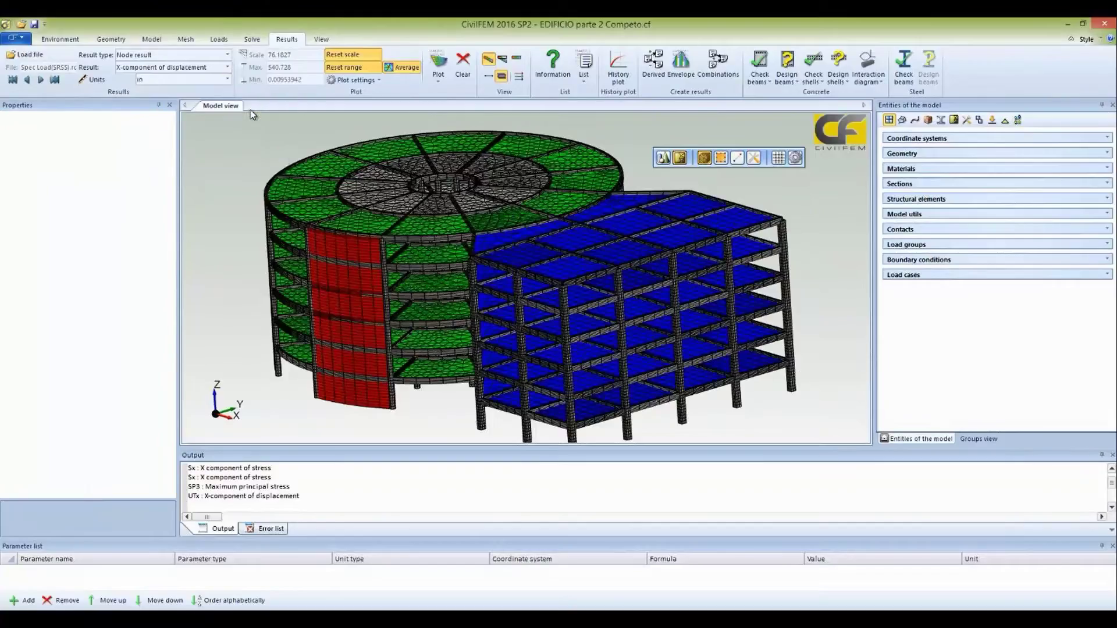
{"action": "left_click", "coordinate": [439, 62]}
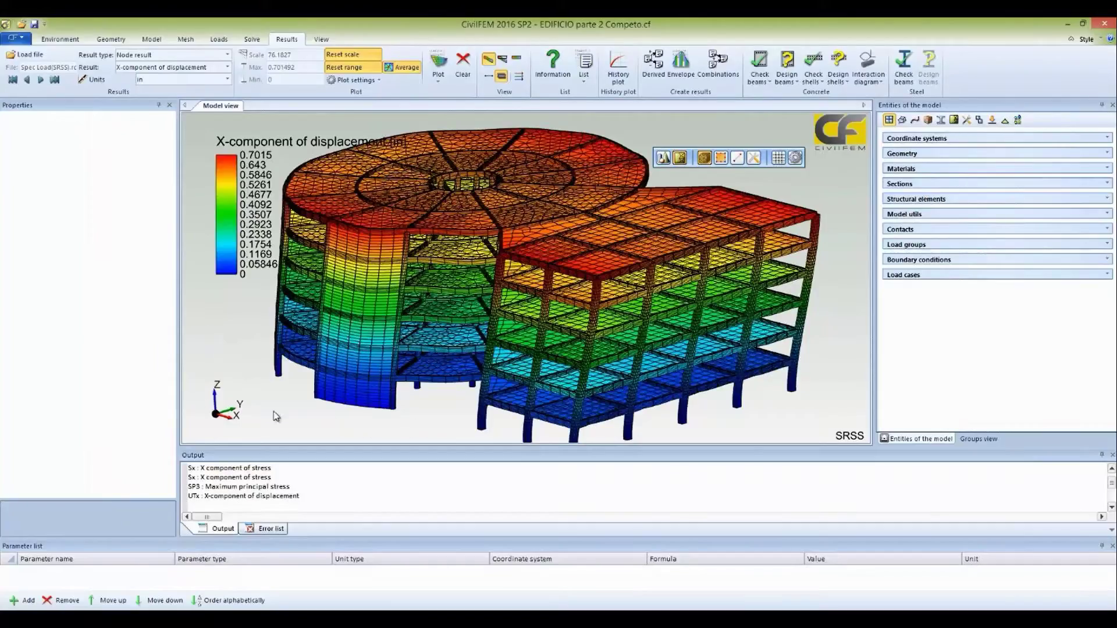
{"action": "mouse_move", "coordinate": [216, 401]}
{"action": "left_click", "coordinate": [217, 399]}
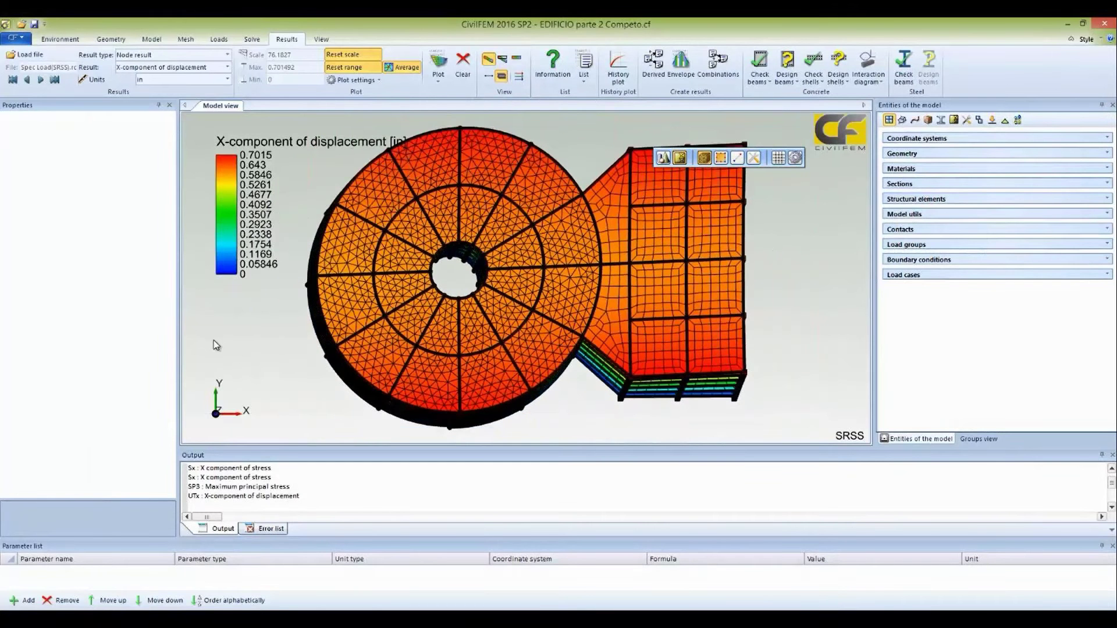
{"action": "middle_click_drag", "start_coordinate": [299, 365], "coordinate": [115, 251]}
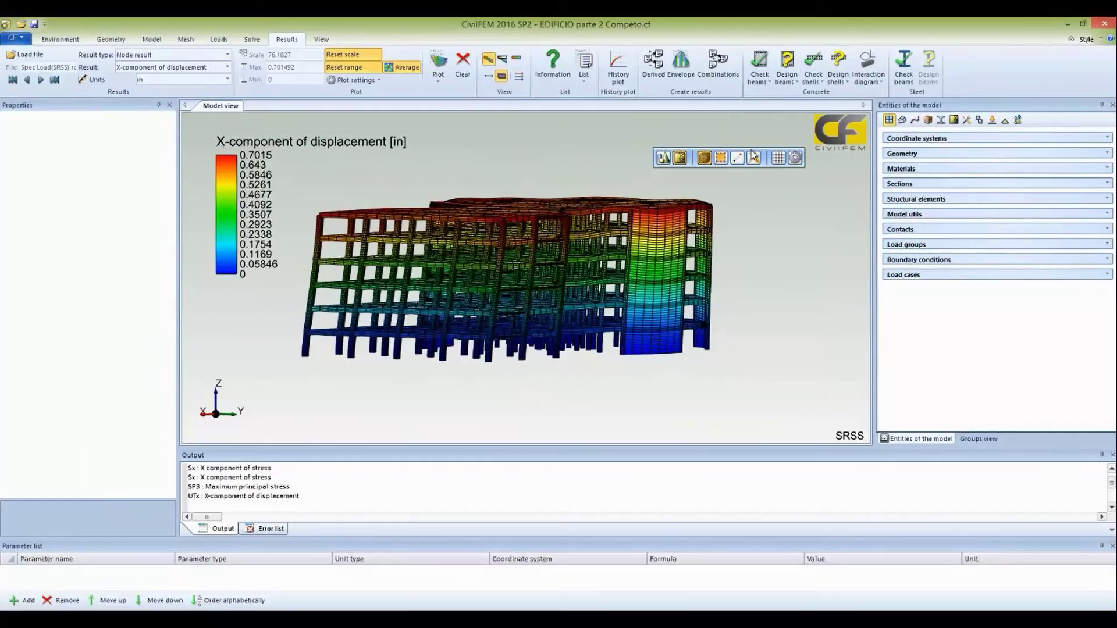
Review the analysis information of the SRSS results and close its table
{"action": "left_click", "coordinate": [564, 64]}
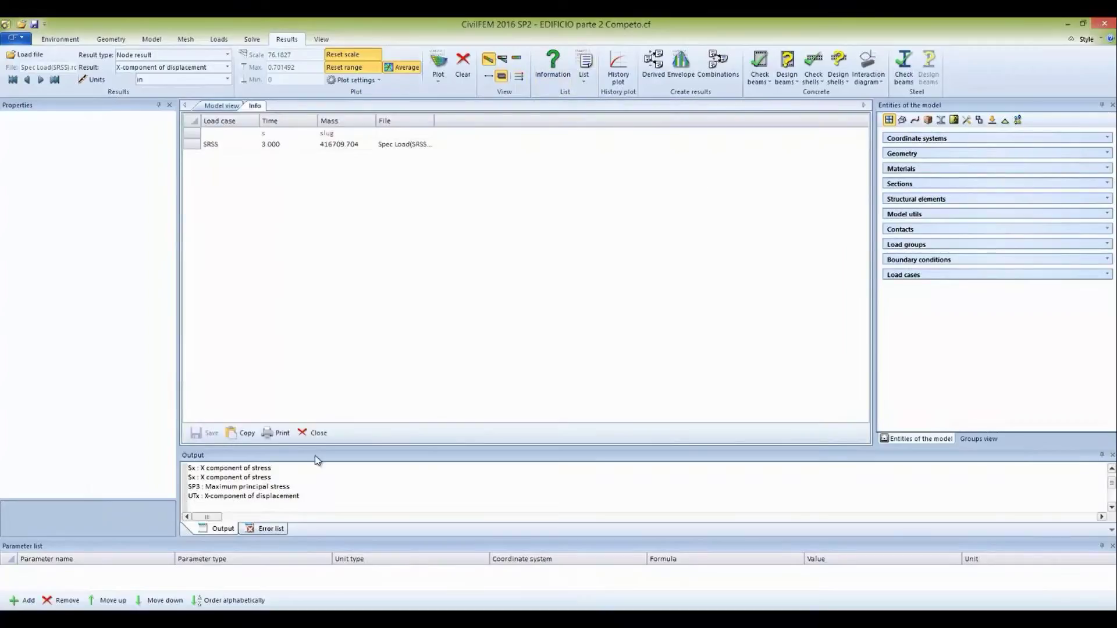
{"action": "left_click", "coordinate": [314, 433]}
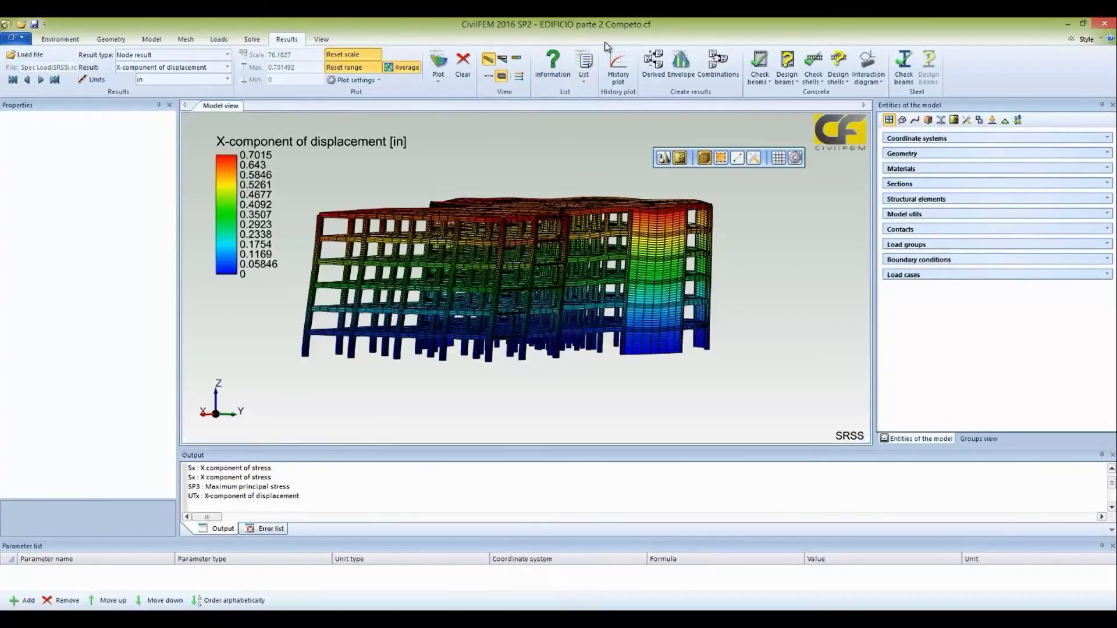
{"action": "left_click", "coordinate": [584, 73]}
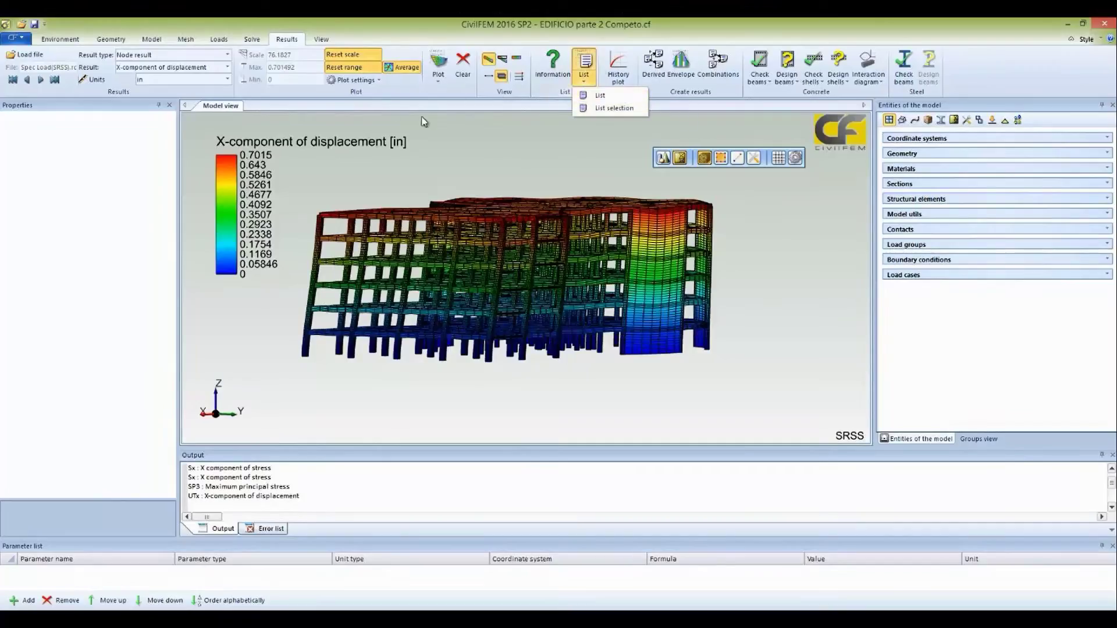
{"action": "left_click", "coordinate": [225, 114]}
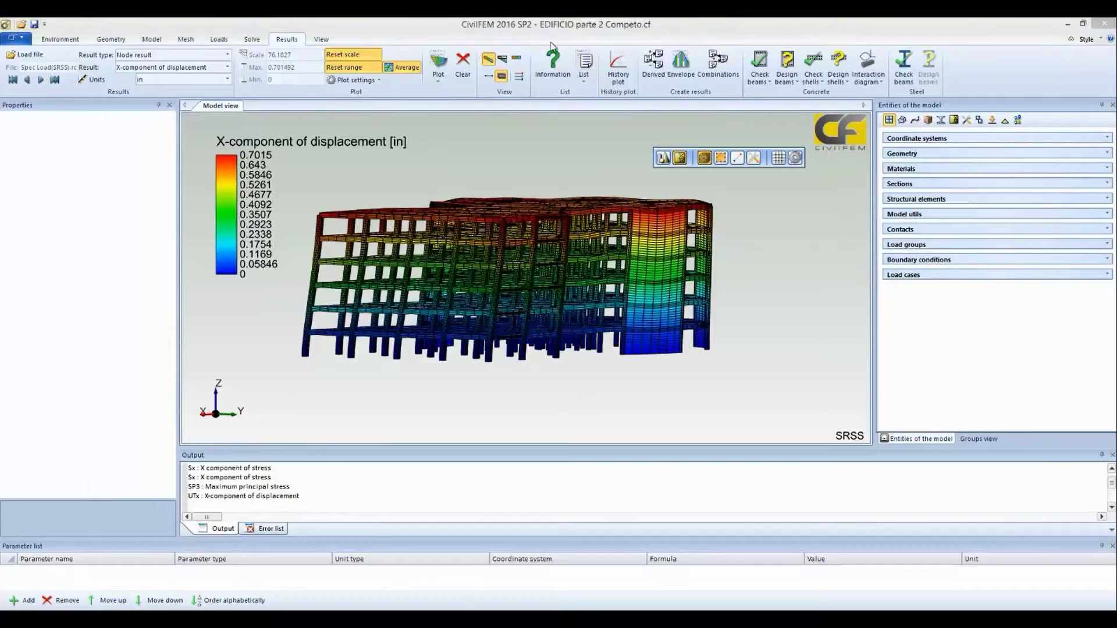
Load the single-mode spectral results file Spec Load_5.rcf
{"action": "left_click", "coordinate": [12, 54]}
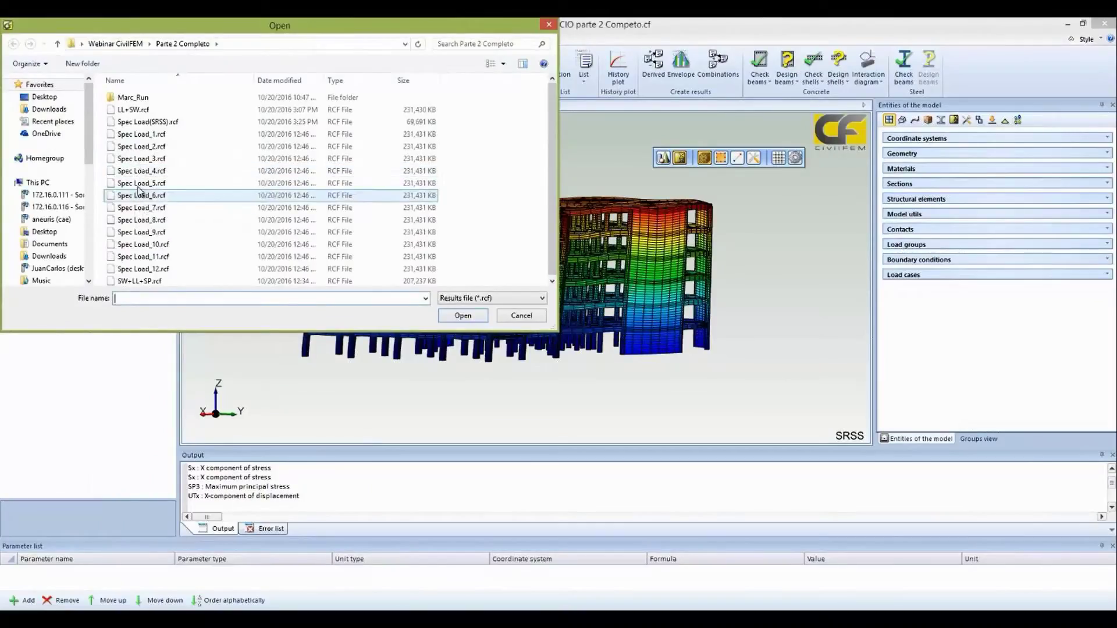
{"action": "left_click", "coordinate": [141, 183]}
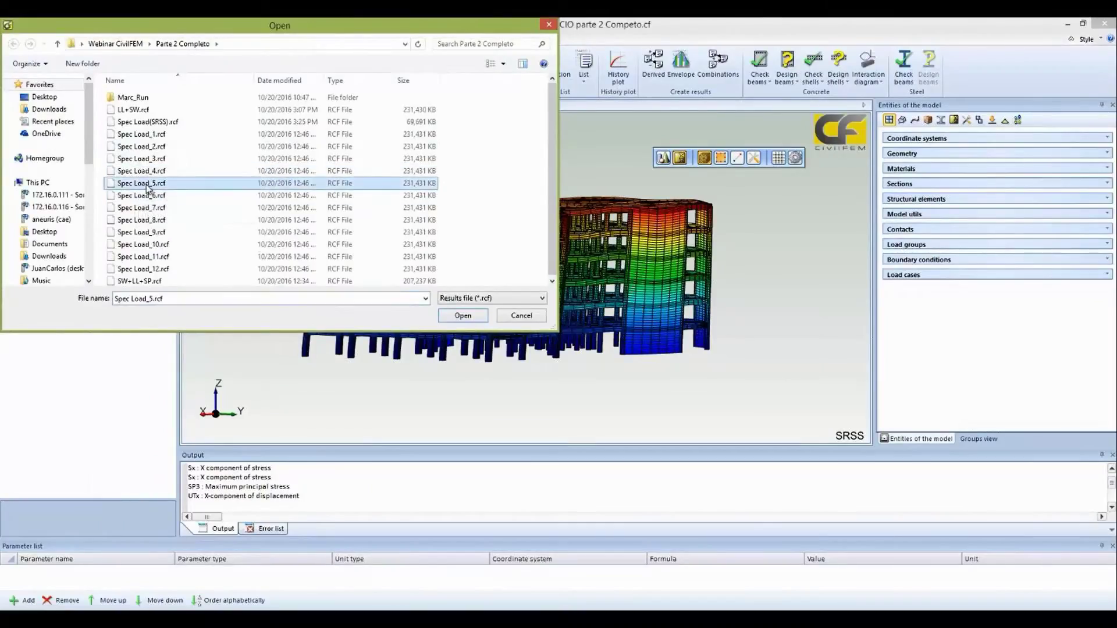
{"action": "left_click", "coordinate": [463, 316]}
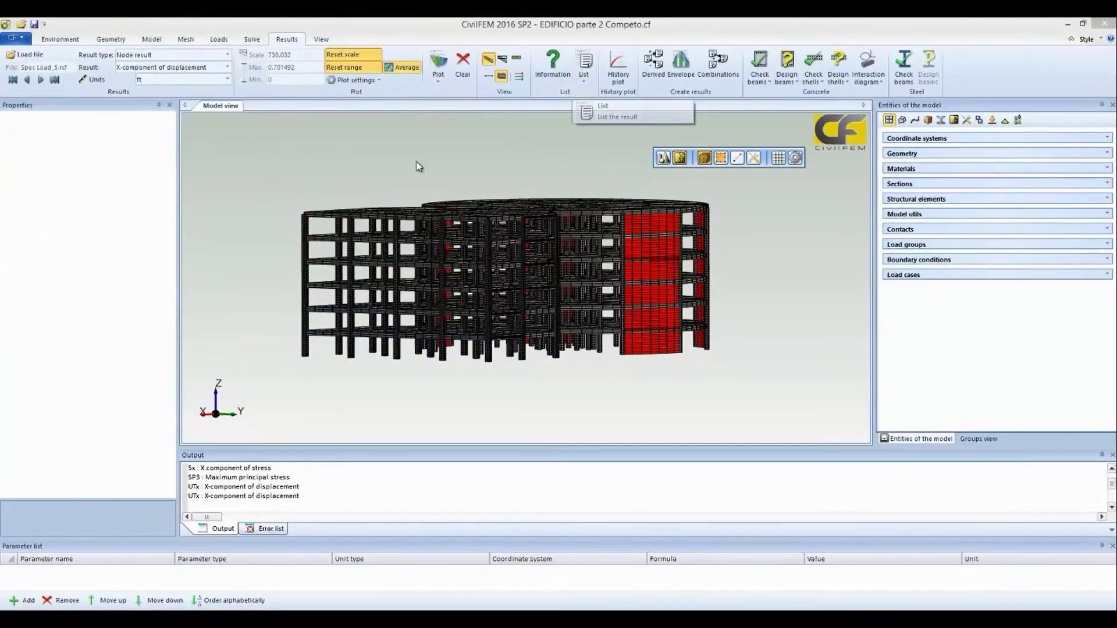
Set the displacement units to in and review the listed X-component of displacement per node, closing the table
{"action": "left_click", "coordinate": [227, 79]}
{"action": "left_click_drag", "start_coordinate": [279, 120], "coordinate": [279, 139]}
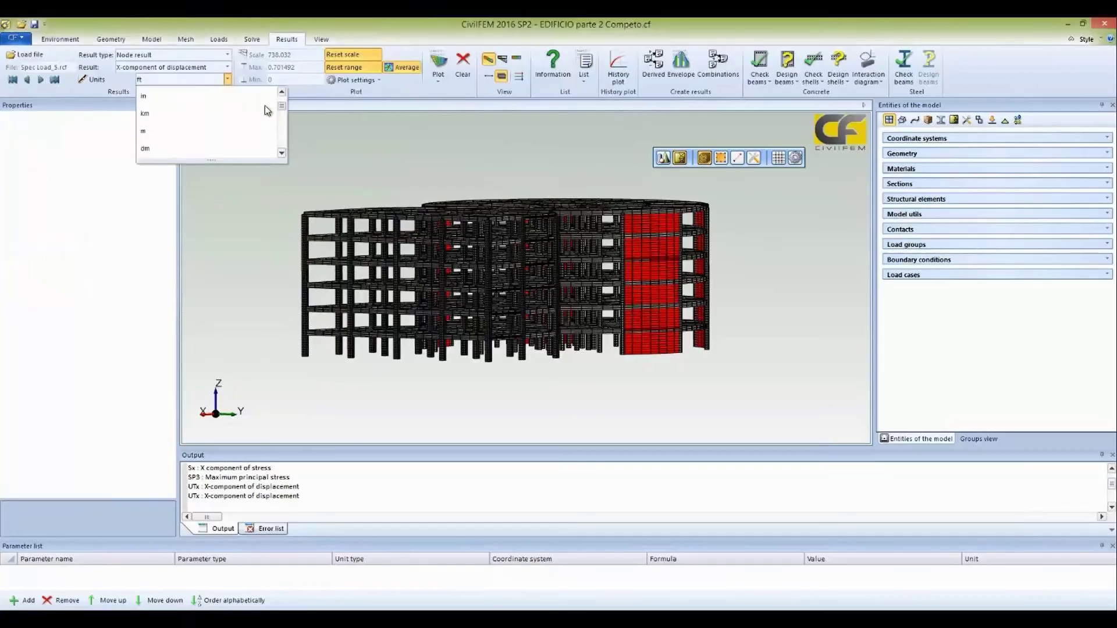
{"action": "left_click", "coordinate": [249, 96]}
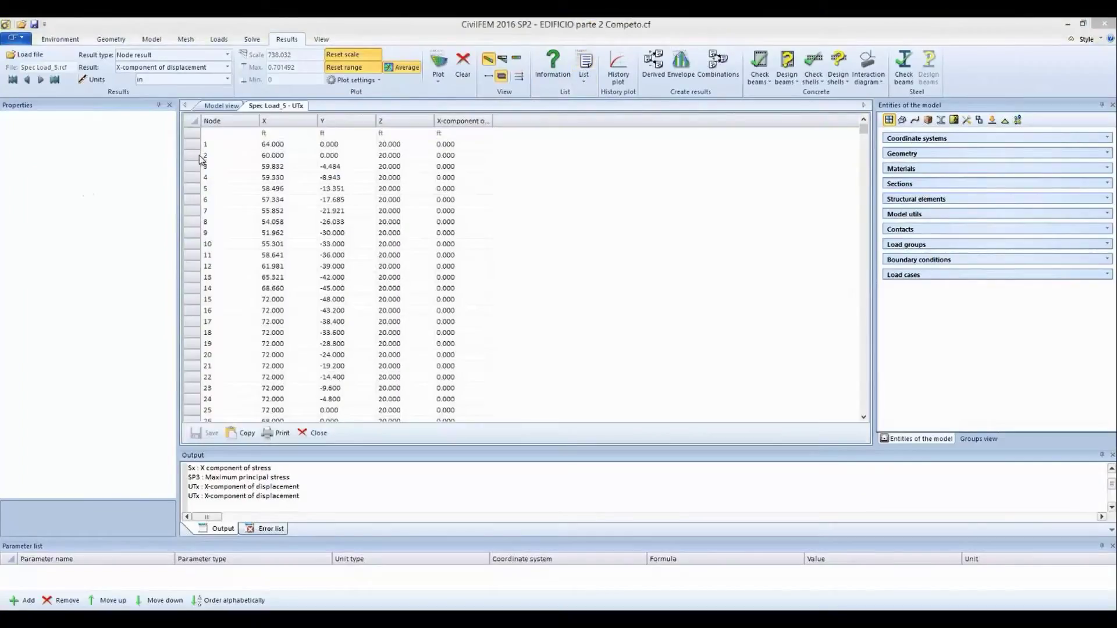
{"action": "left_click", "coordinate": [320, 433]}
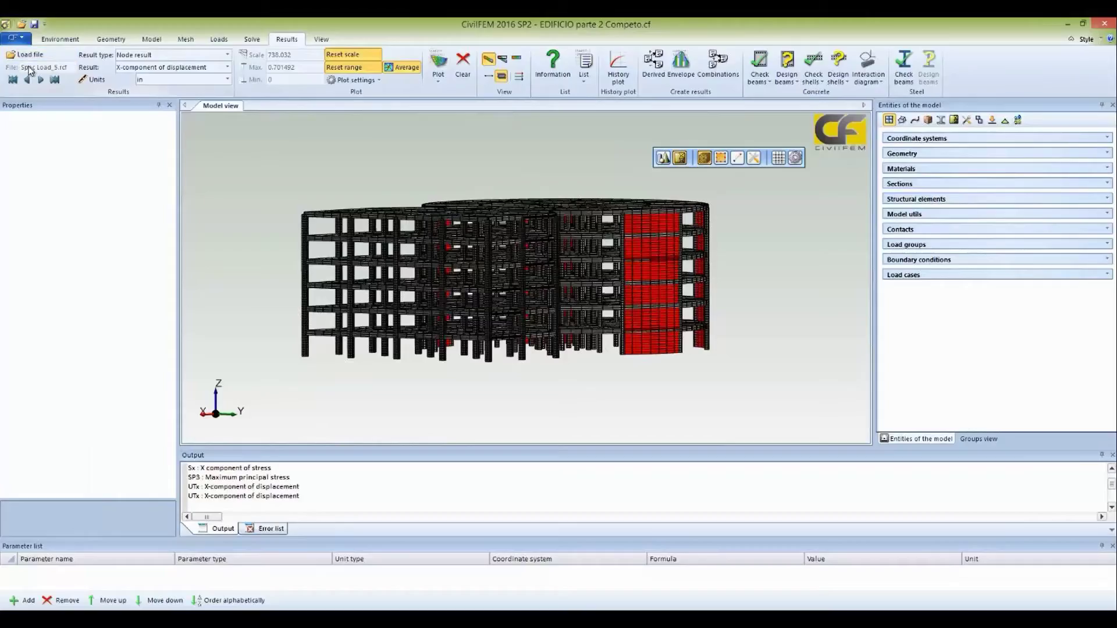
Plot the X-component of displacement in inches for Spec Load_3.rcf and examine the deformed building obliquely and from above
{"action": "left_click", "coordinate": [438, 64]}
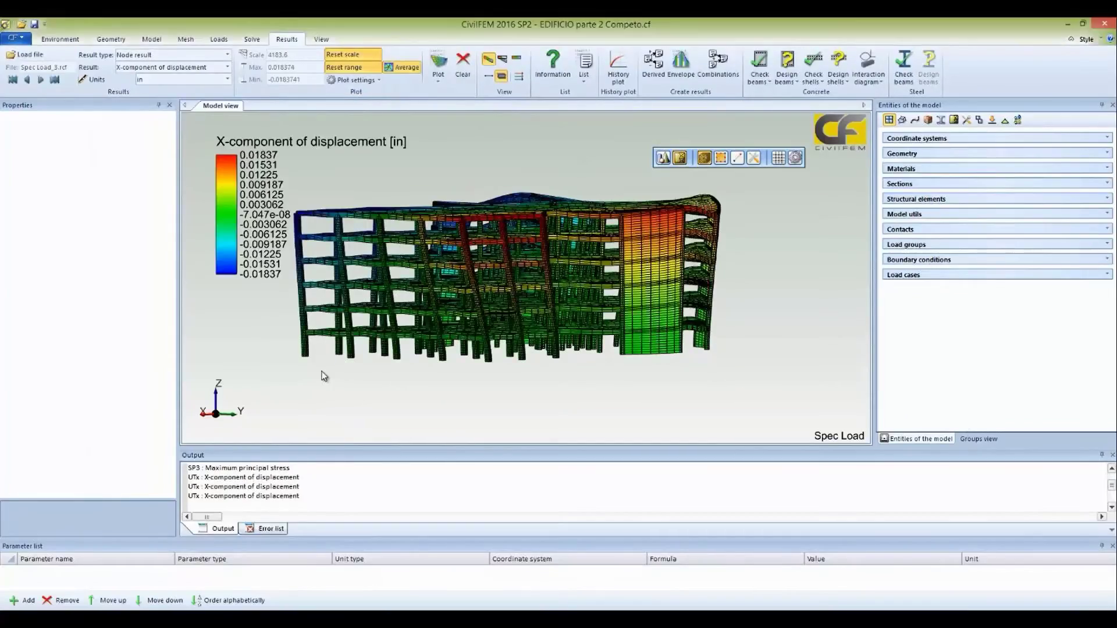
{"action": "middle_click_drag", "start_coordinate": [321, 372], "coordinate": [292, 399]}
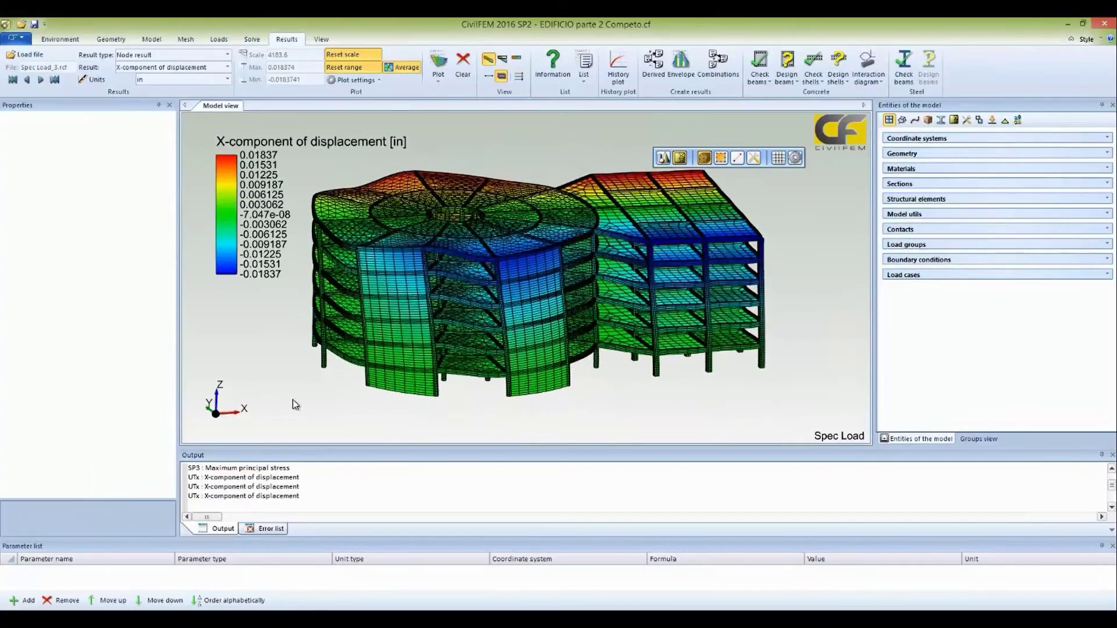
{"action": "left_click", "coordinate": [218, 396]}
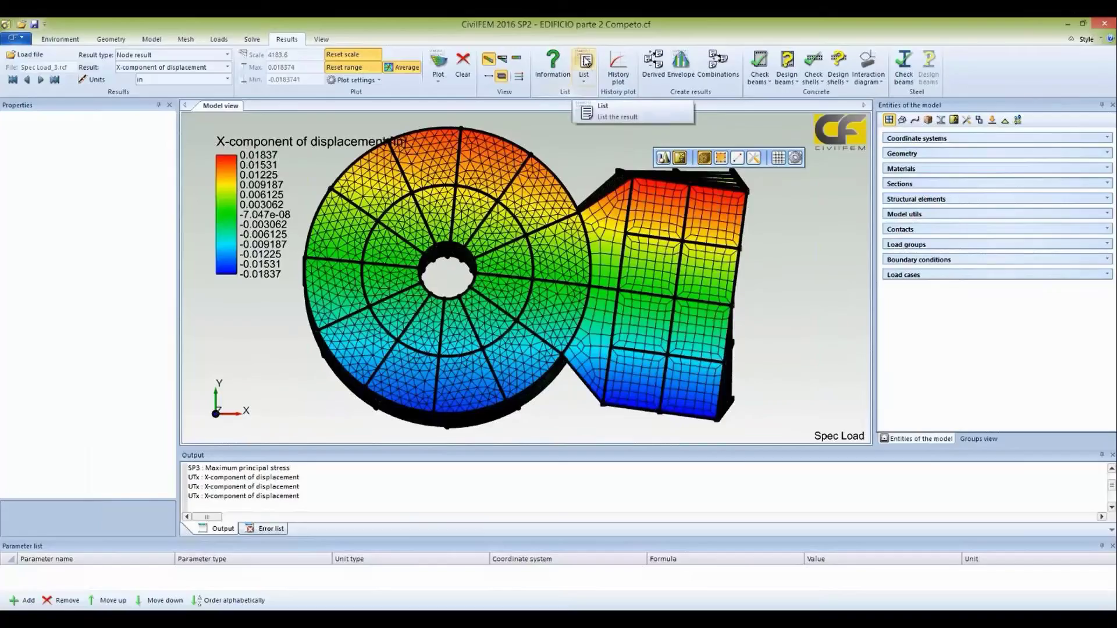
Review the modal information of the spectral load case, checking the first four modes and the first mode's period, and close the table
{"action": "left_click", "coordinate": [555, 62]}
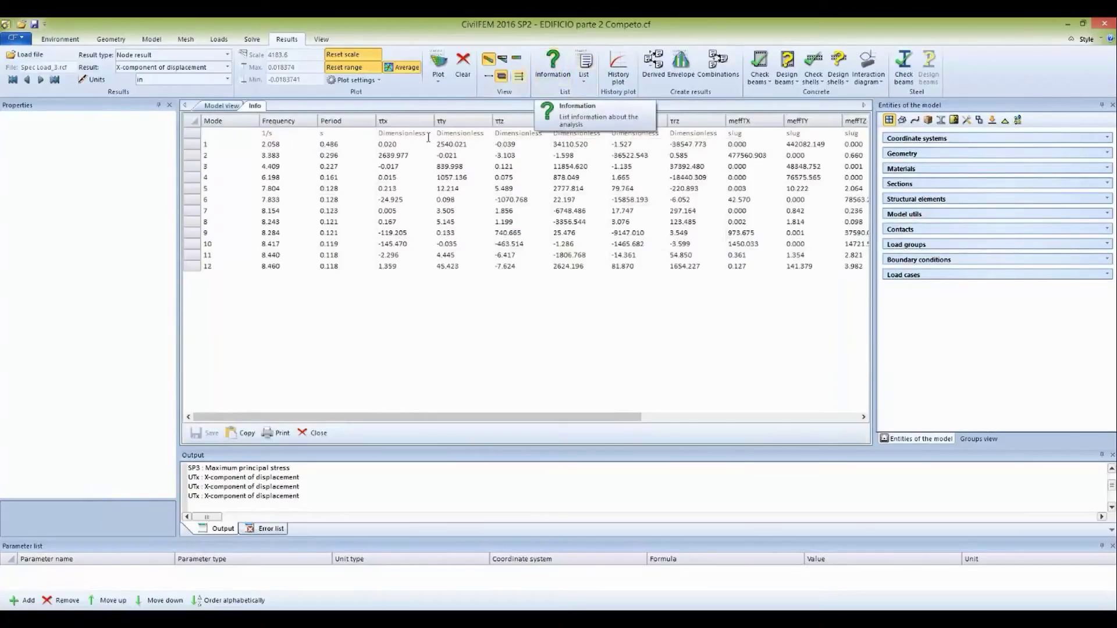
{"action": "left_click", "coordinate": [218, 145]}
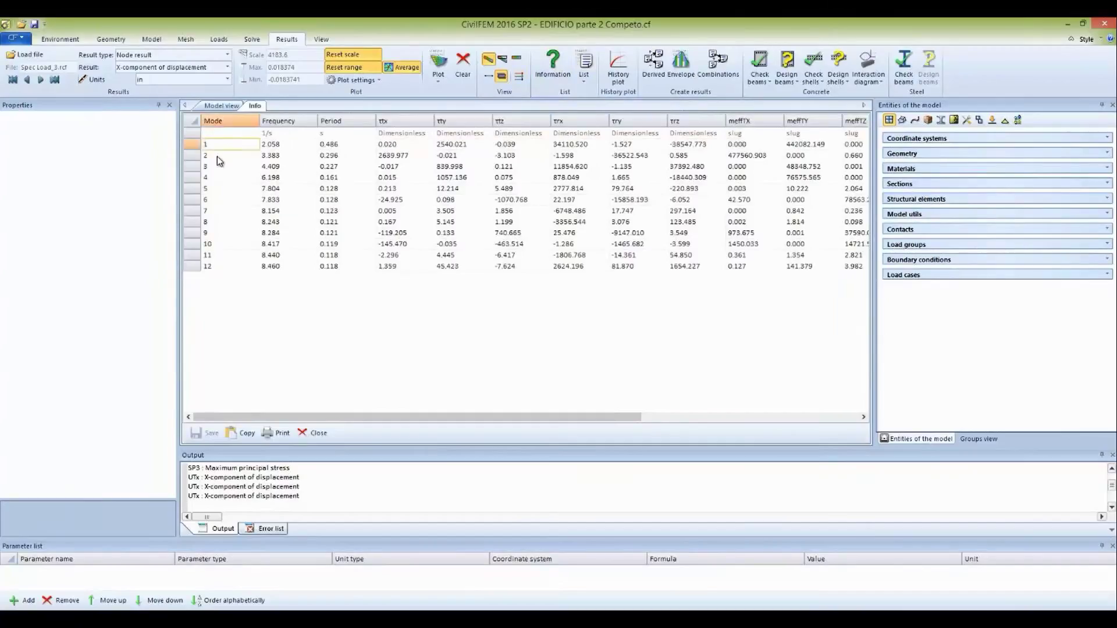
{"action": "left_click", "coordinate": [217, 156]}
{"action": "left_click", "coordinate": [217, 167]}
{"action": "left_click", "coordinate": [217, 179]}
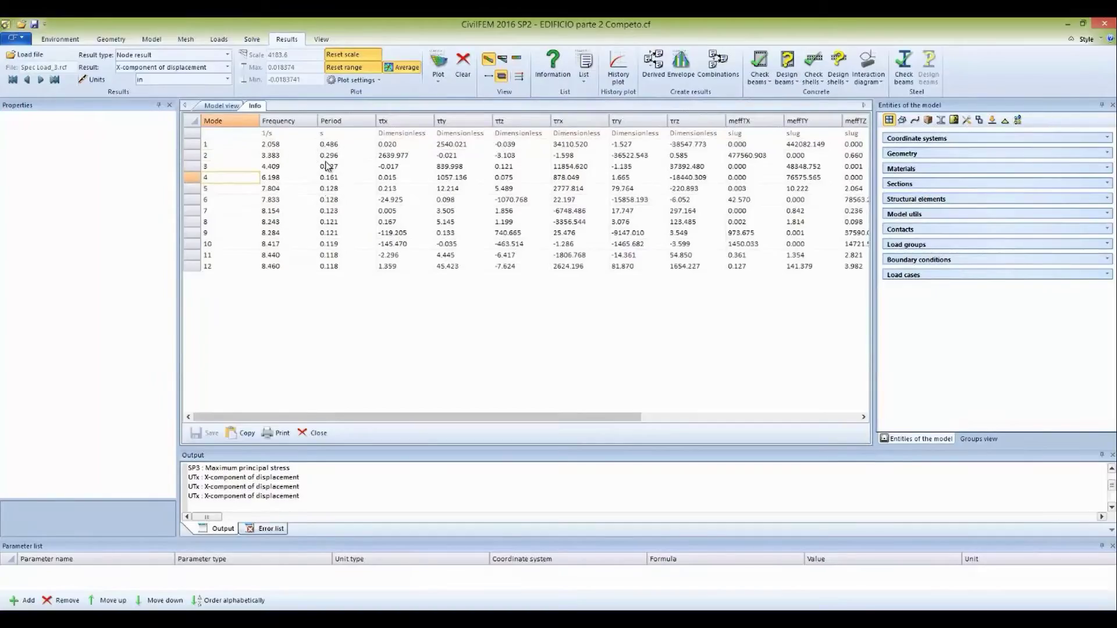
{"action": "left_click", "coordinate": [328, 146]}
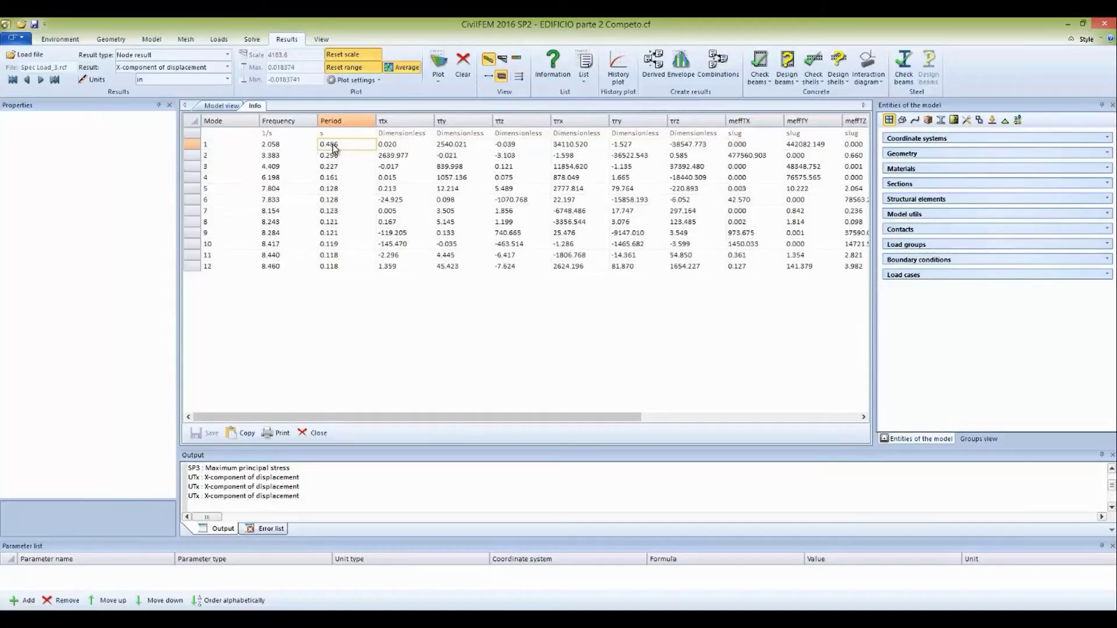
{"action": "left_click", "coordinate": [320, 432]}
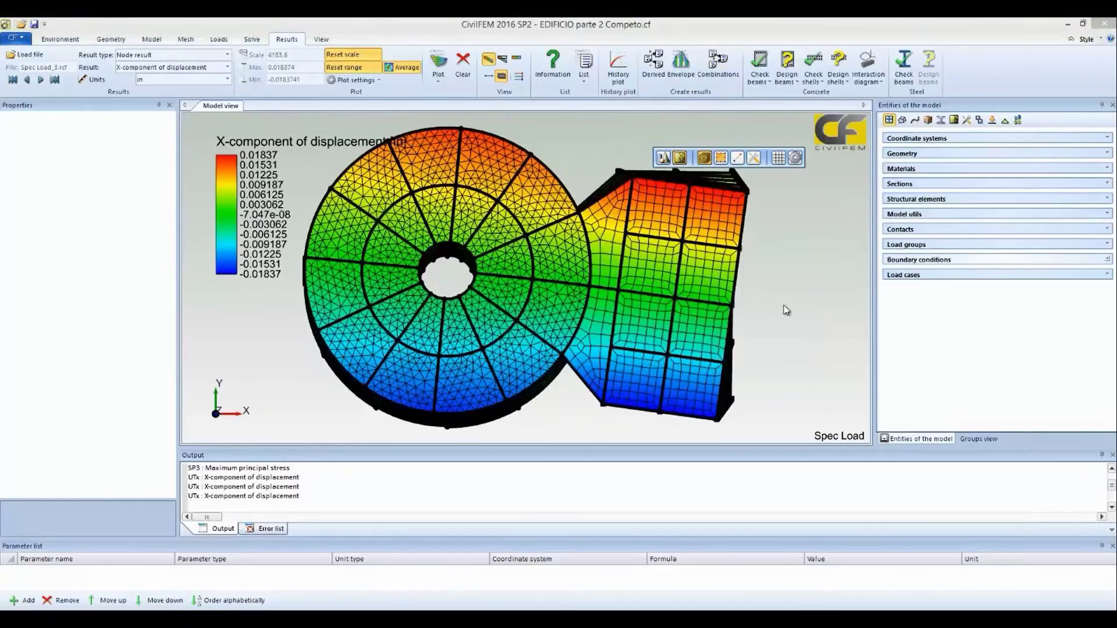
Start a user combination and load the results files LL+SW.rcf and Spec Load(SRSS).rcf into it
{"action": "middle_click_drag", "start_coordinate": [786, 309], "coordinate": [787, 210]}
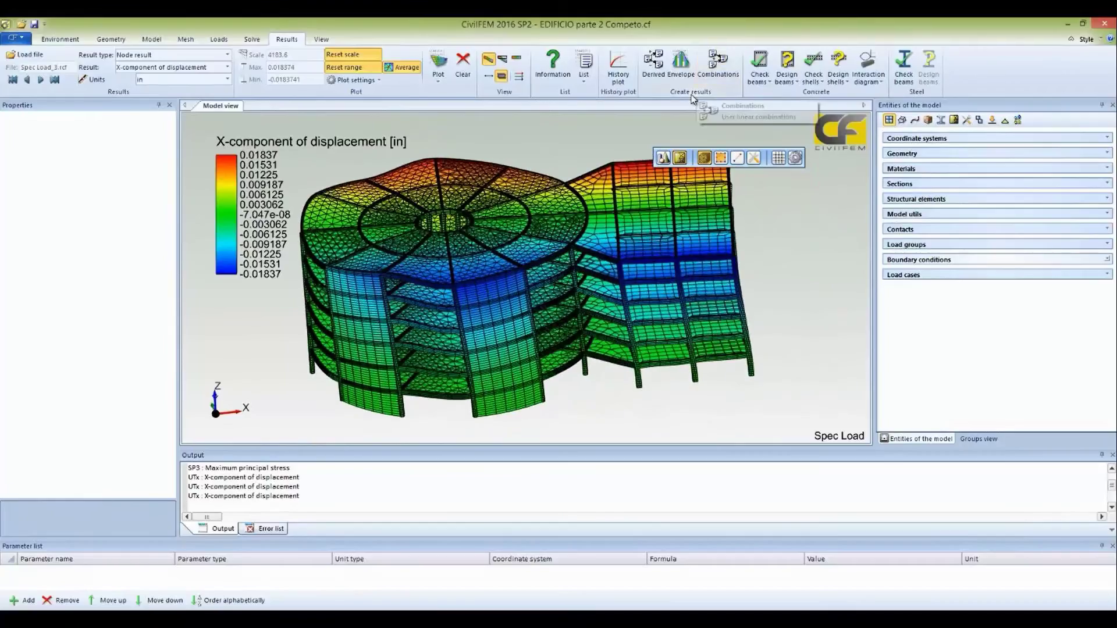
{"action": "left_click", "coordinate": [720, 68]}
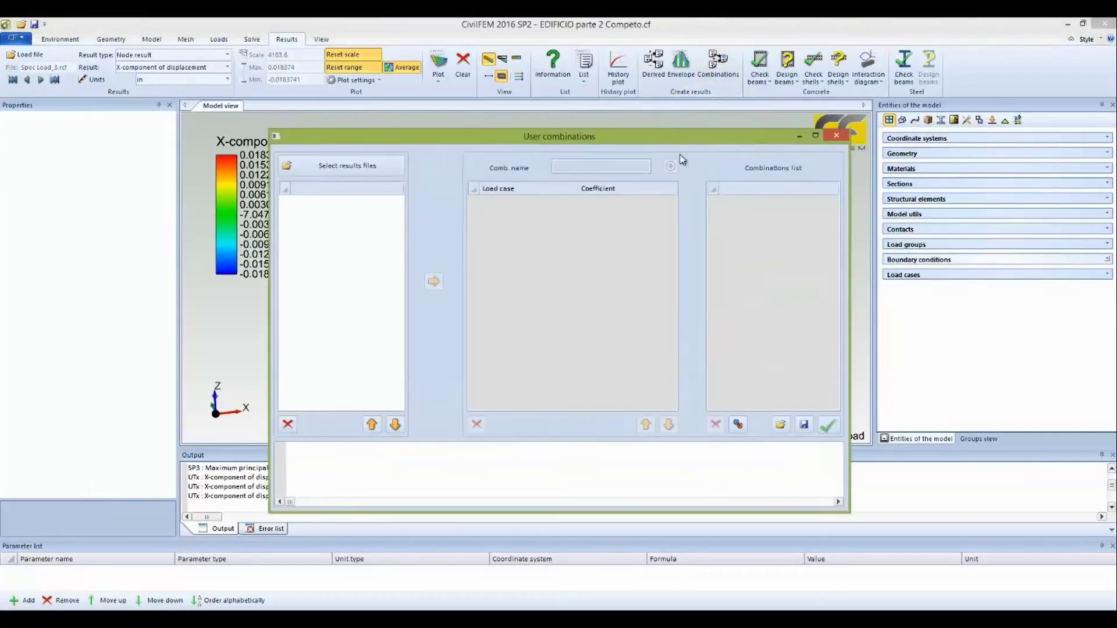
{"action": "left_click_drag", "start_coordinate": [677, 140], "coordinate": [659, 114]}
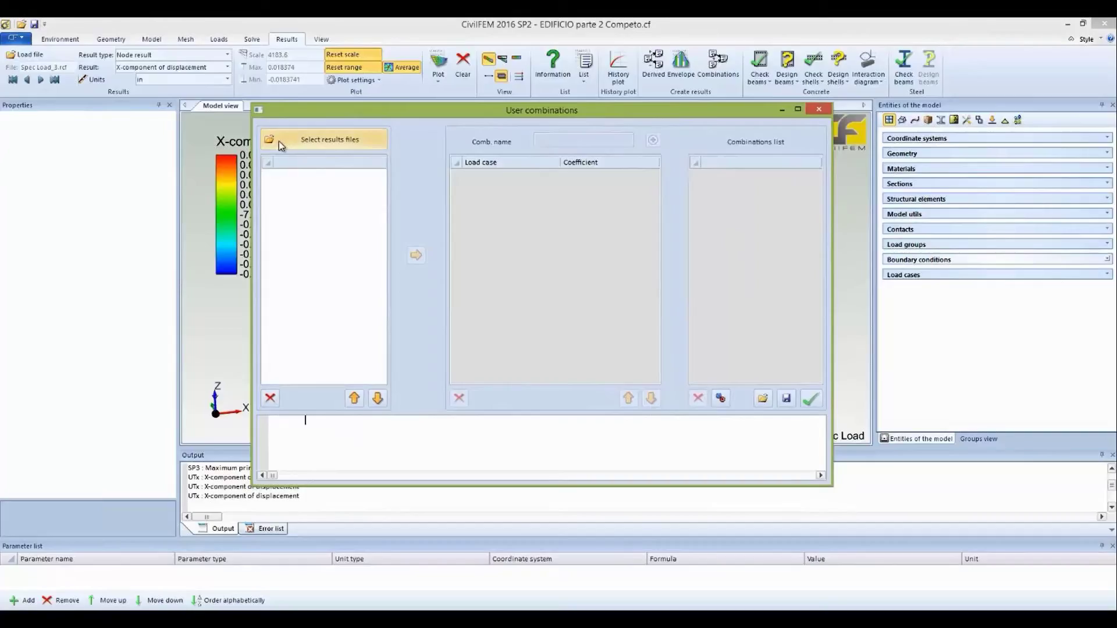
{"action": "left_click", "coordinate": [321, 140]}
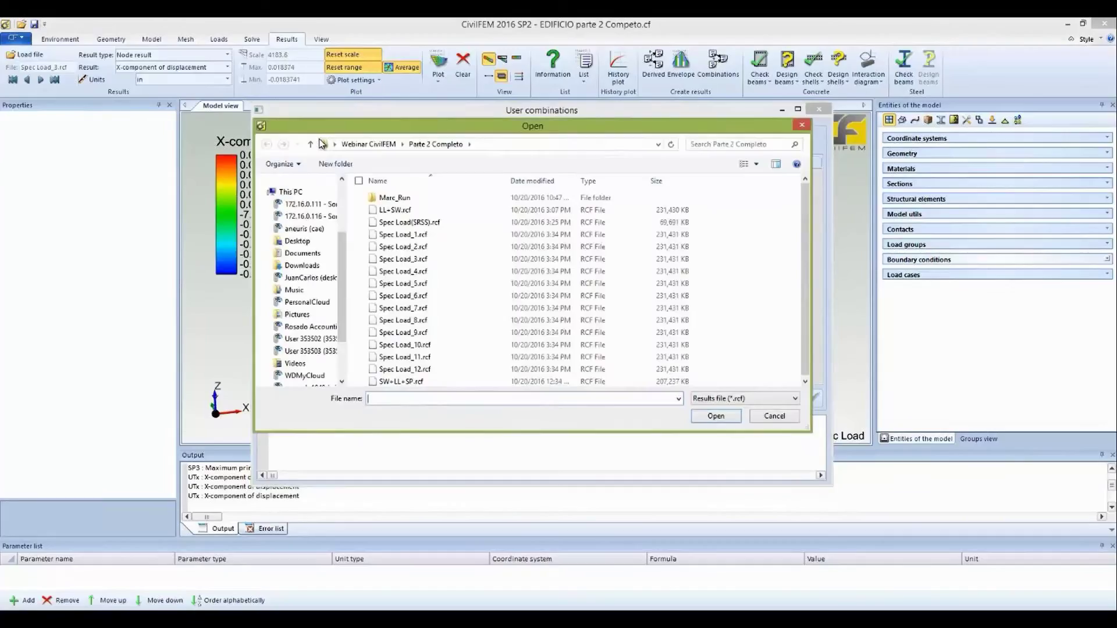
{"action": "left_click", "coordinate": [375, 211]}
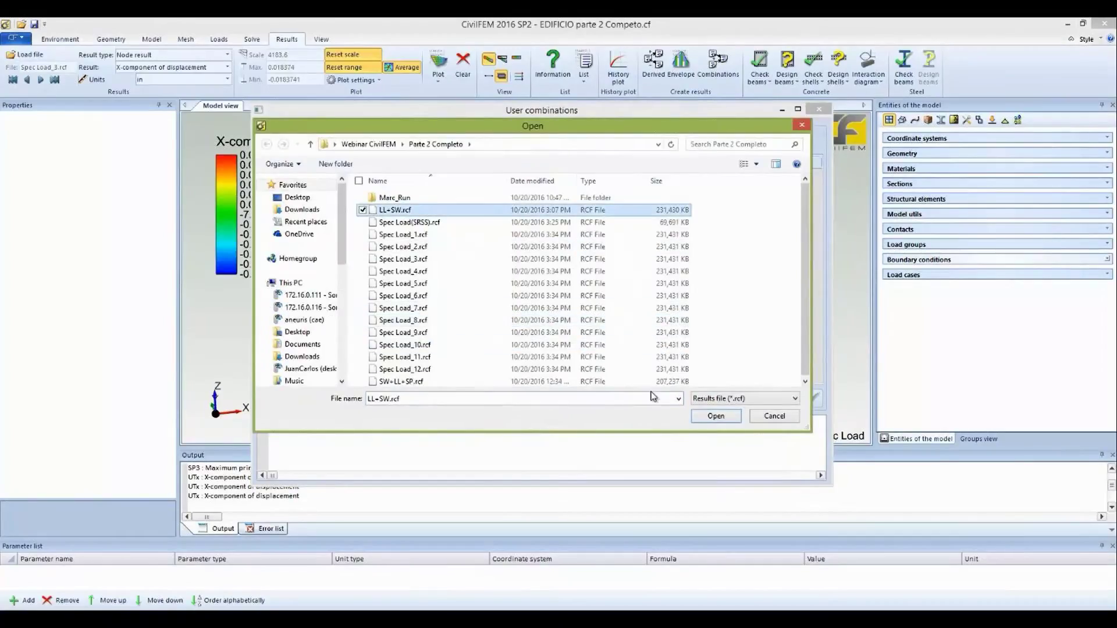
{"action": "left_click", "coordinate": [715, 415]}
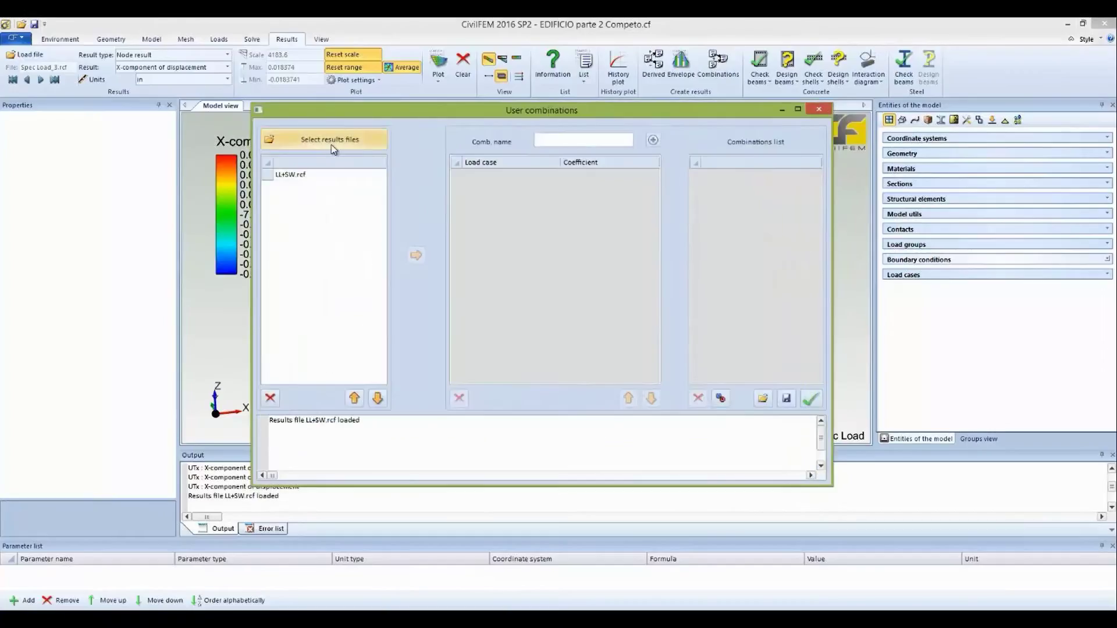
{"action": "left_click", "coordinate": [312, 141]}
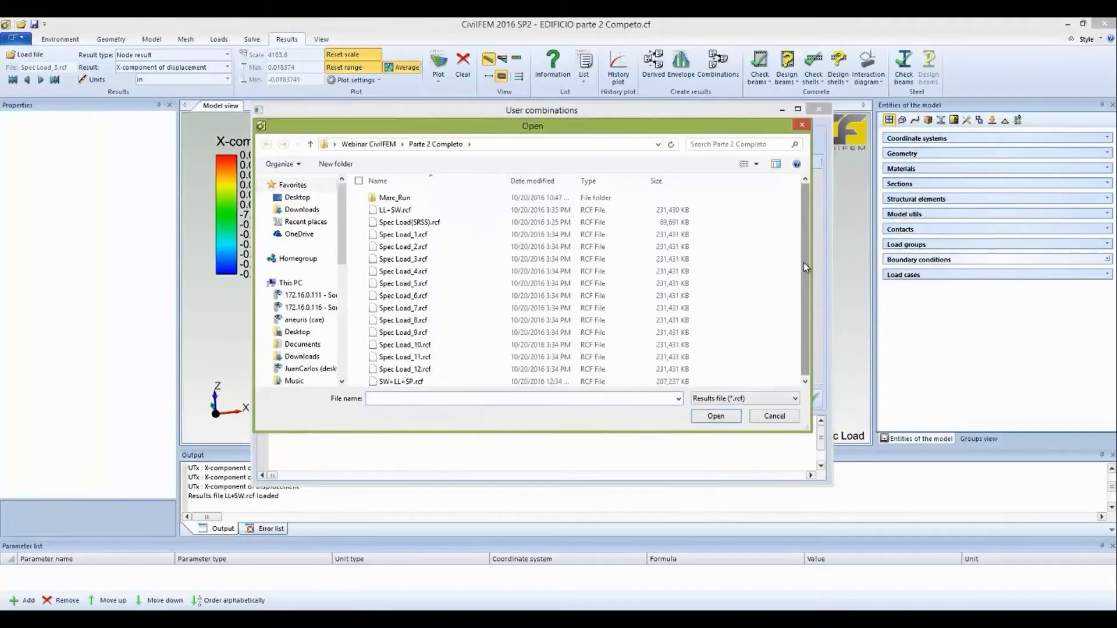
{"action": "left_click", "coordinate": [410, 222]}
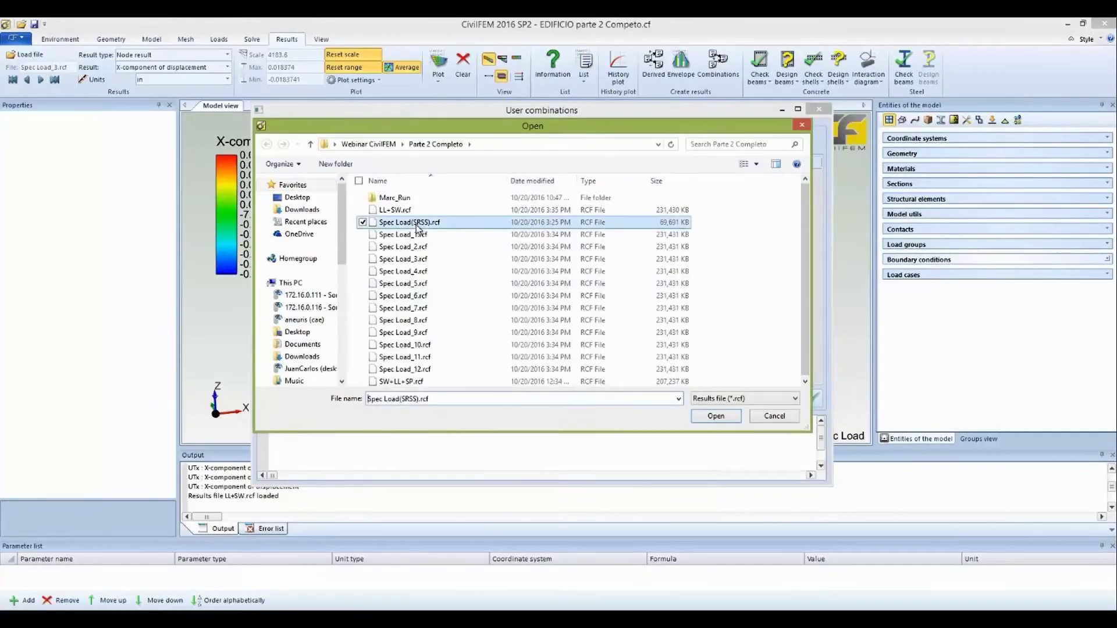
{"action": "left_click", "coordinate": [715, 415]}
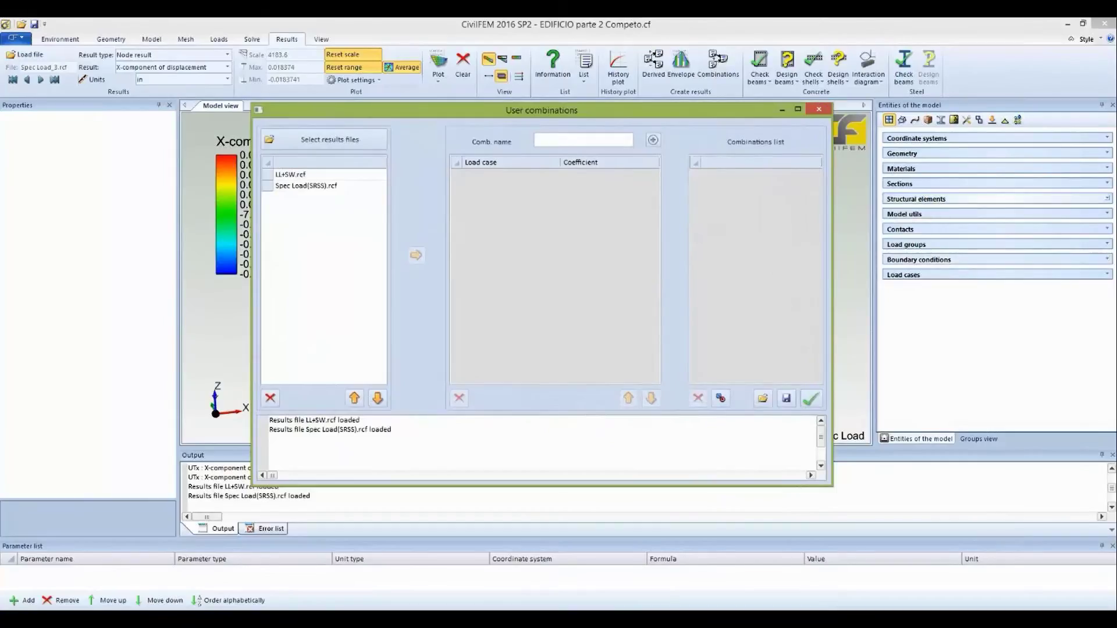
Create a combination named LL+SW+SP and add the LL+SW and Spec Load(SRSS) load cases to it
{"action": "type", "text": "LL+SW+SP"}
{"action": "left_click", "coordinate": [652, 142]}
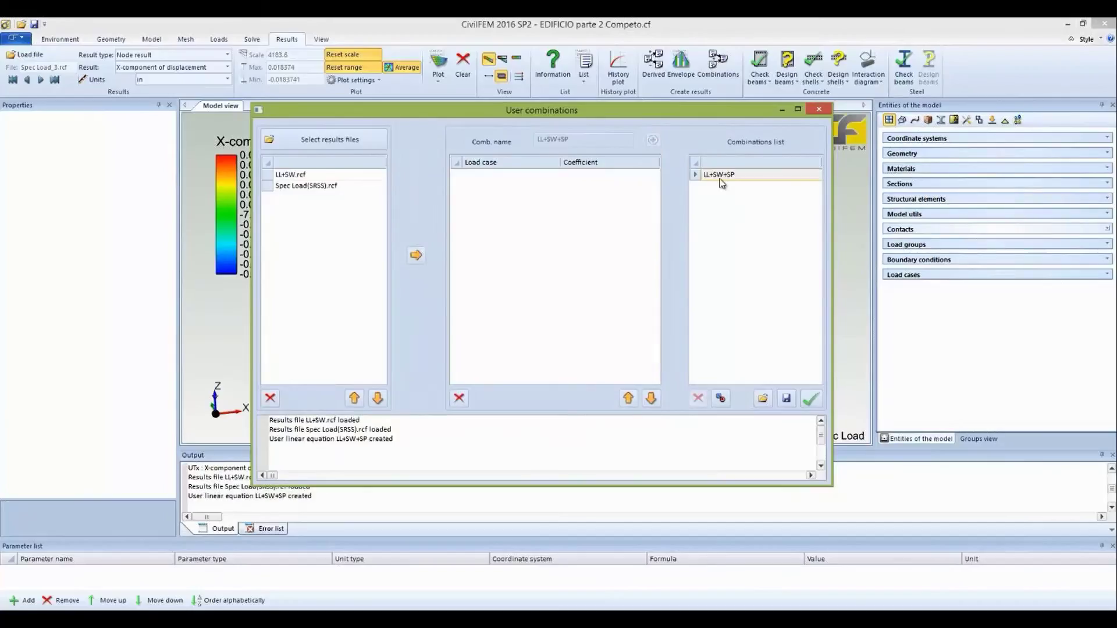
{"action": "left_click", "coordinate": [289, 175]}
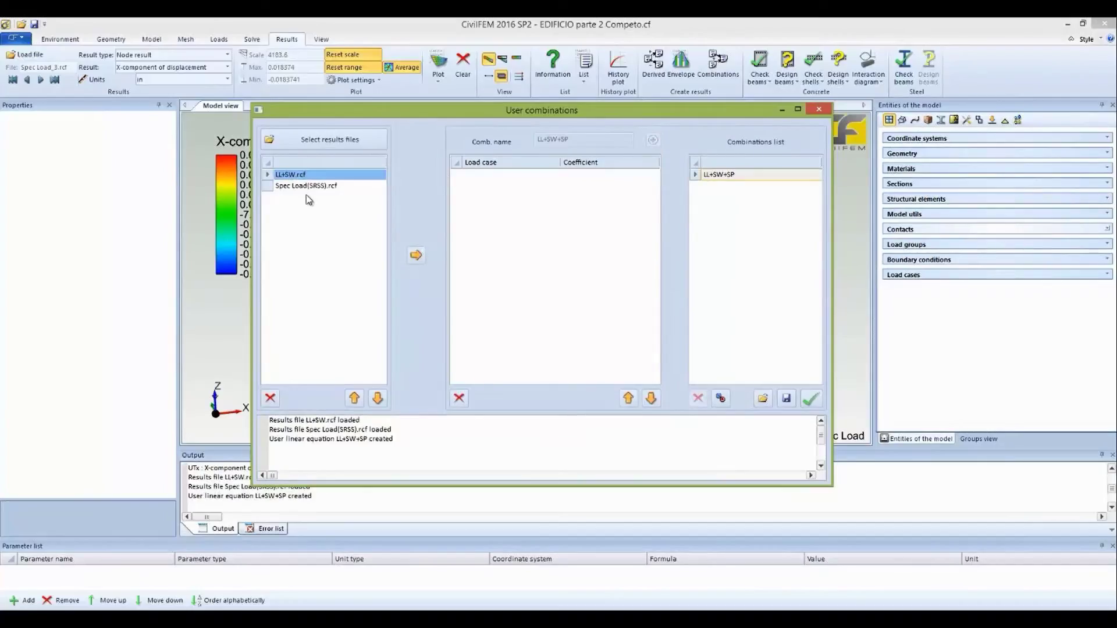
{"action": "left_click", "coordinate": [416, 256]}
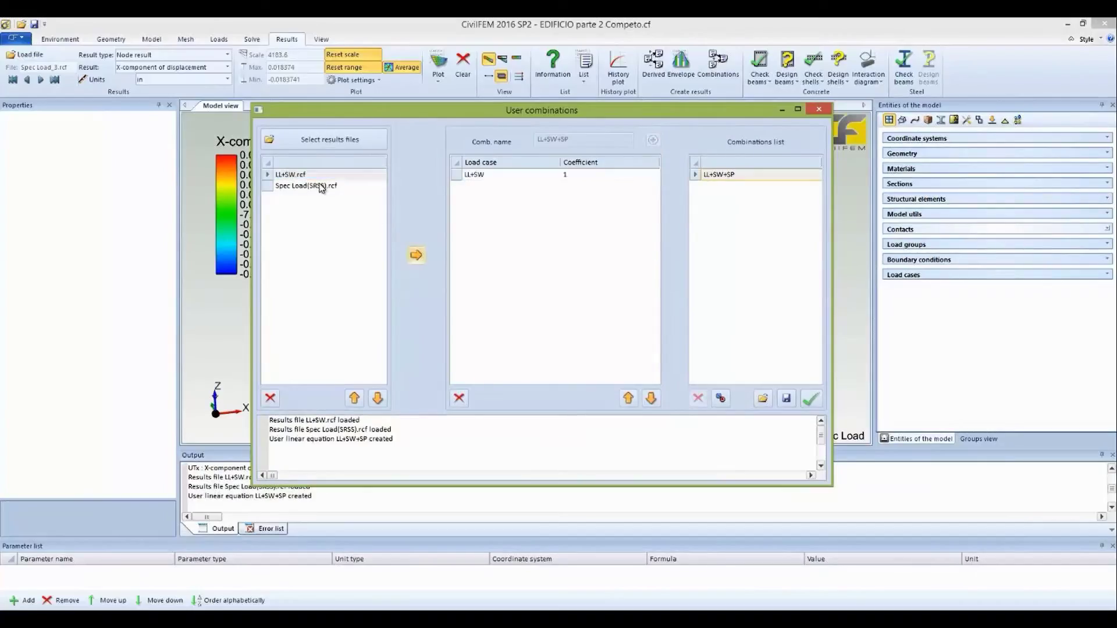
{"action": "left_click", "coordinate": [322, 187]}
{"action": "left_click", "coordinate": [416, 255]}
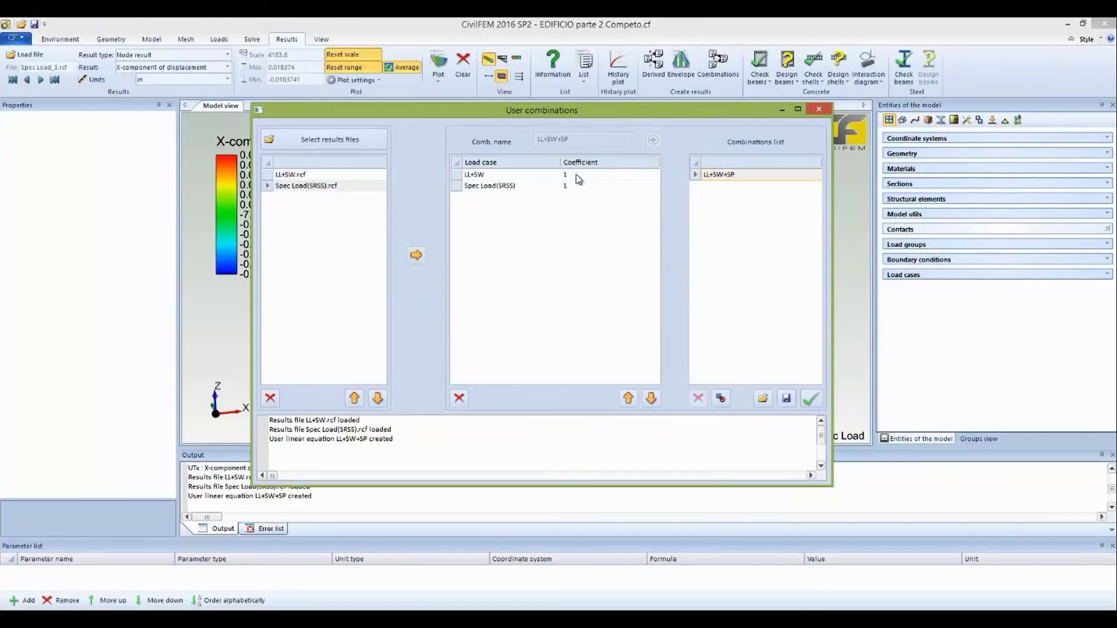
Remove the LL+SW load case from the LL+SW+SP combination and add it again from the loaded results files
{"action": "left_click", "coordinate": [574, 174]}
{"action": "key", "text": "BackSpace"}
{"action": "left_click", "coordinate": [294, 174]}
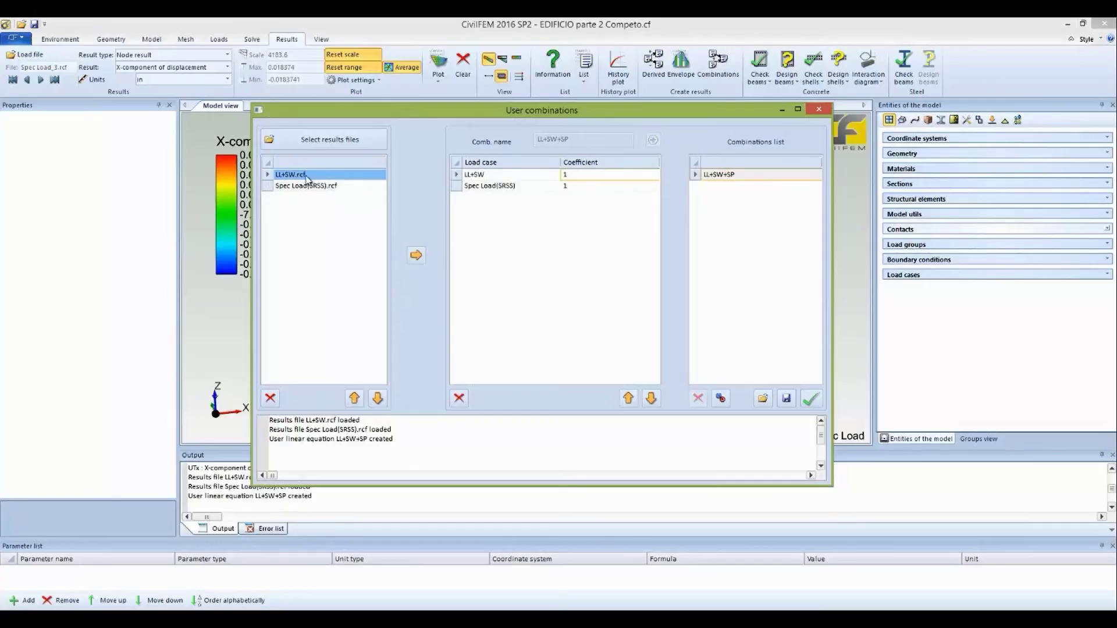
{"action": "left_click", "coordinate": [465, 175]}
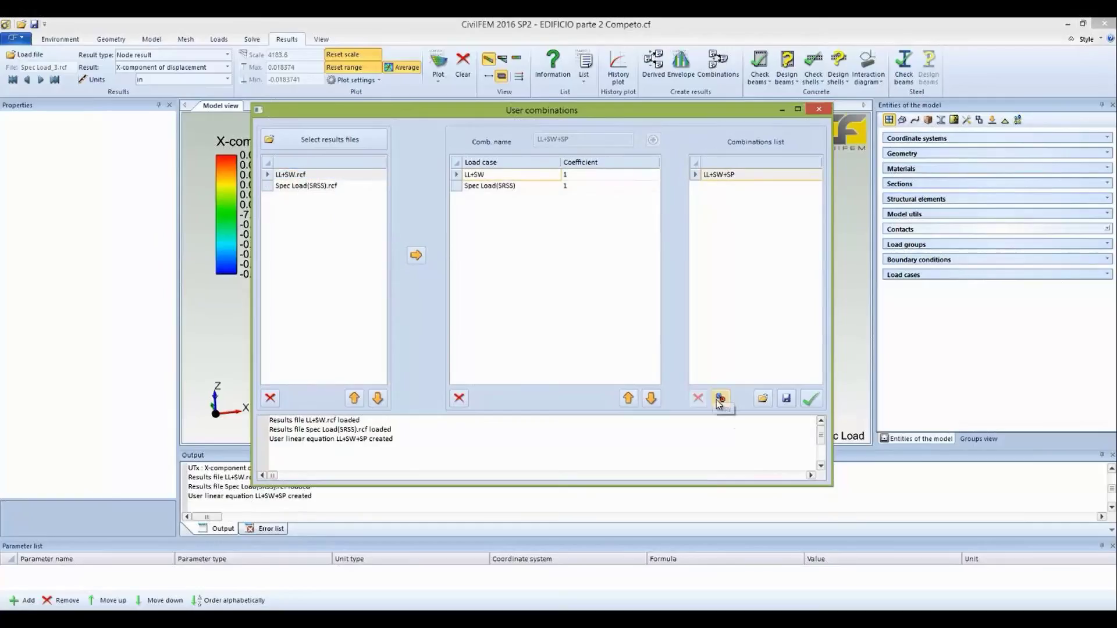
{"action": "left_click", "coordinate": [458, 399]}
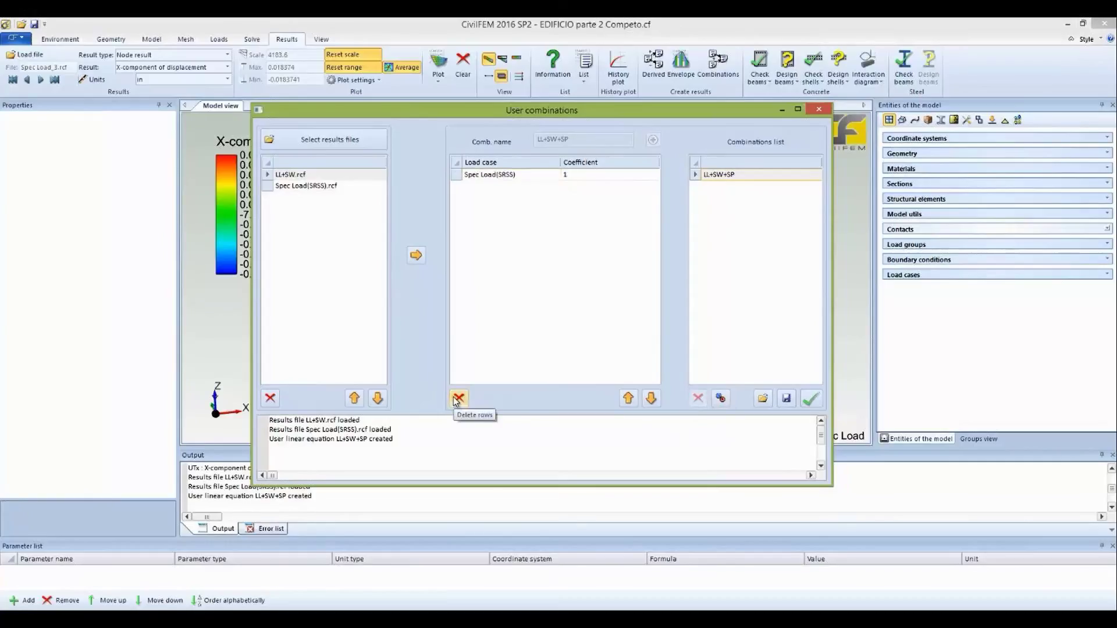
{"action": "left_click", "coordinate": [290, 177]}
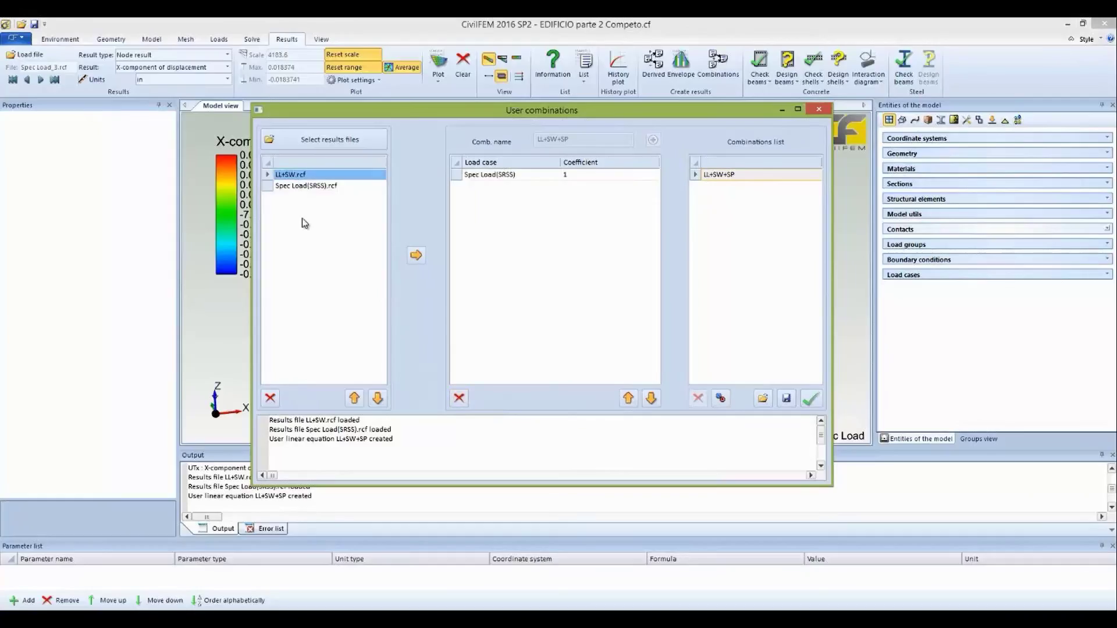
{"action": "left_click", "coordinate": [416, 257]}
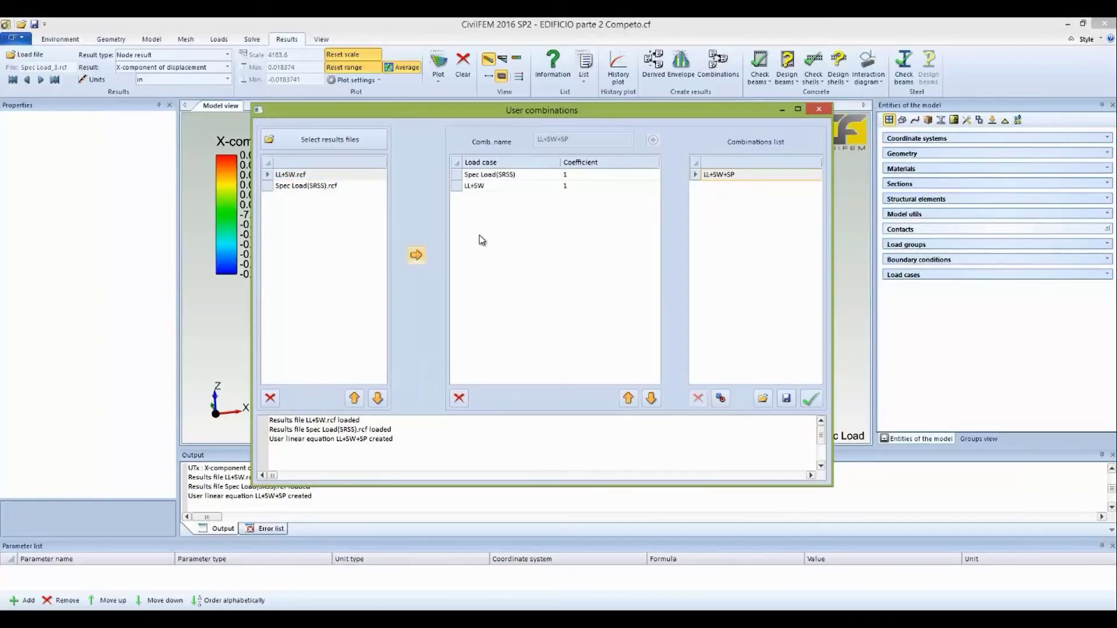
Set the combination coefficients to 1.2 for LL+SW and 1.7 for Spec Load(SRSS)
{"action": "left_click", "coordinate": [570, 186]}
{"action": "type", "text": ".2"}
{"action": "left_click", "coordinate": [570, 176]}
{"action": "type", "text": ".7"}
Generate the combined results into the practico folder and close the user combinations window
{"action": "left_click", "coordinate": [812, 400]}
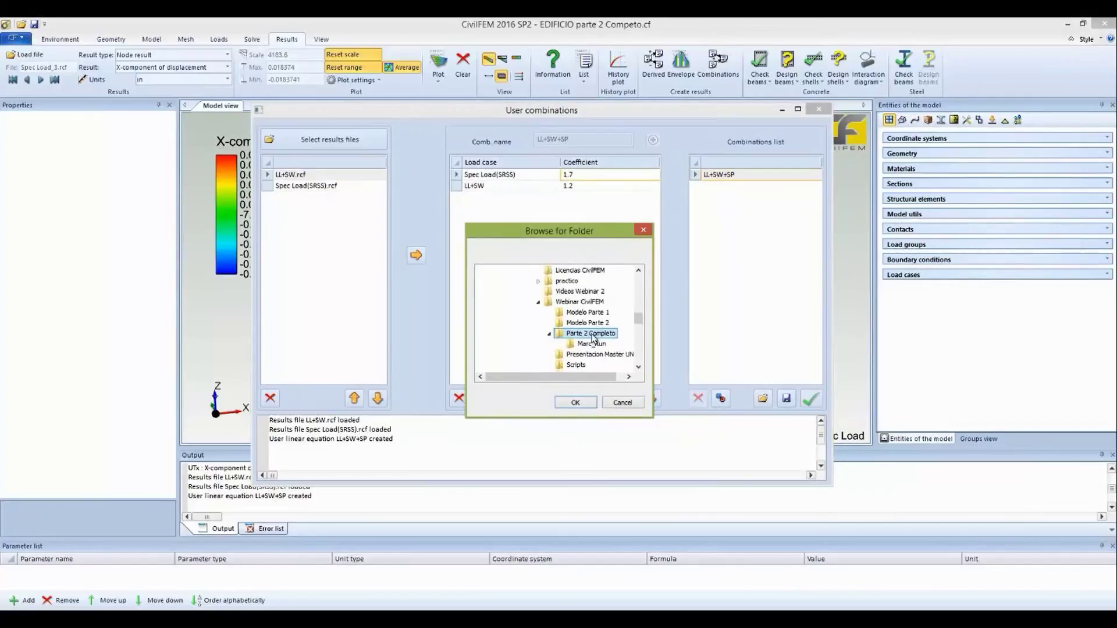
{"action": "left_click_drag", "start_coordinate": [638, 322], "coordinate": [640, 374]}
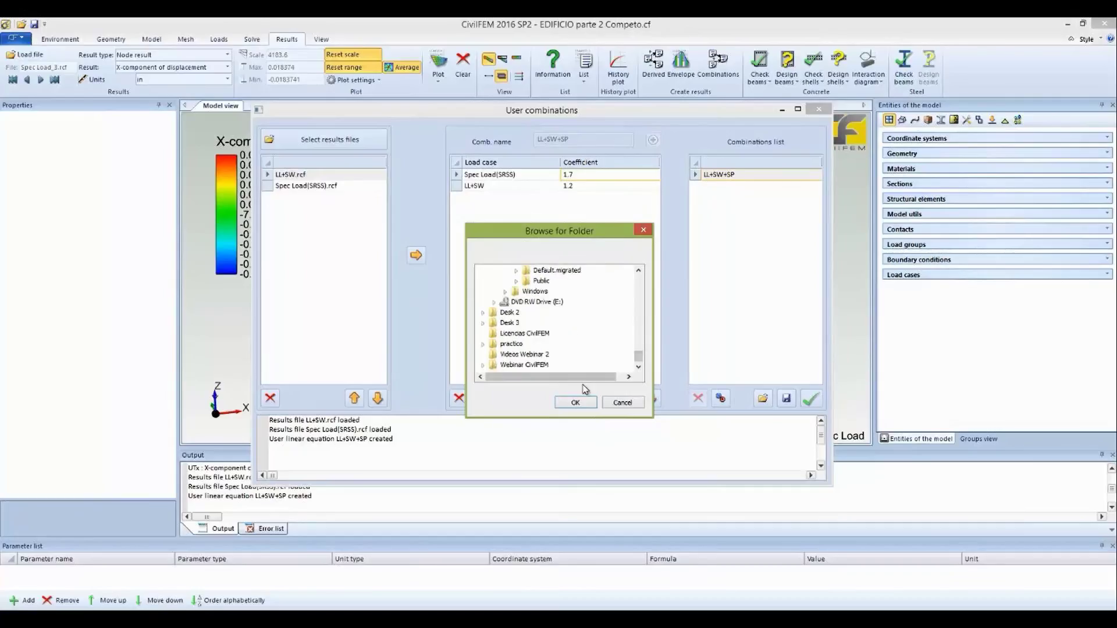
{"action": "double_click", "coordinate": [517, 363]}
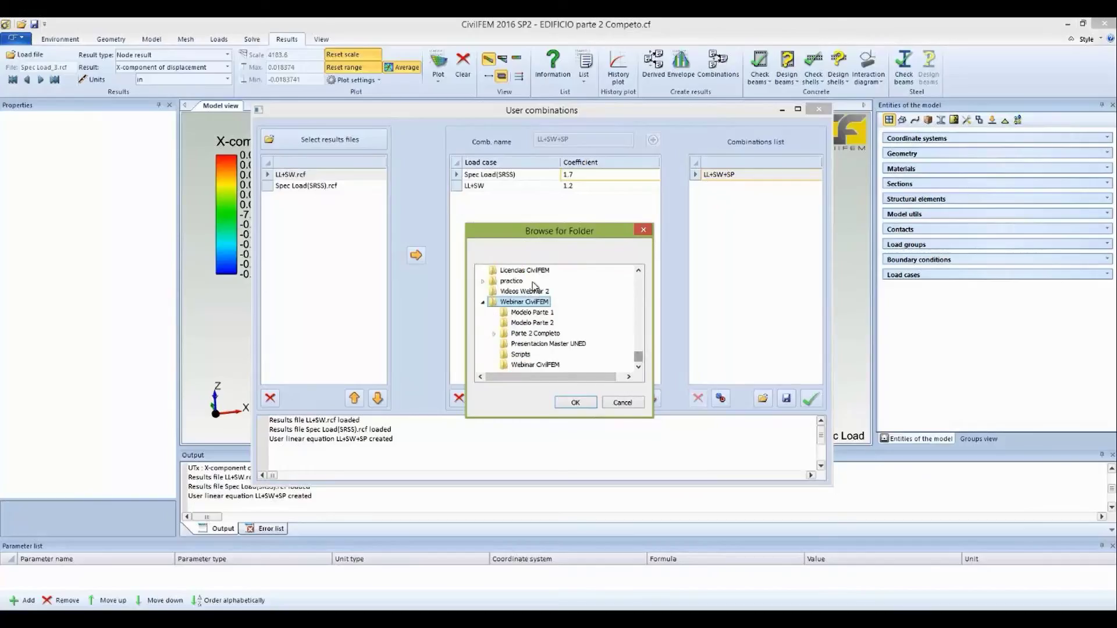
{"action": "double_click", "coordinate": [510, 282]}
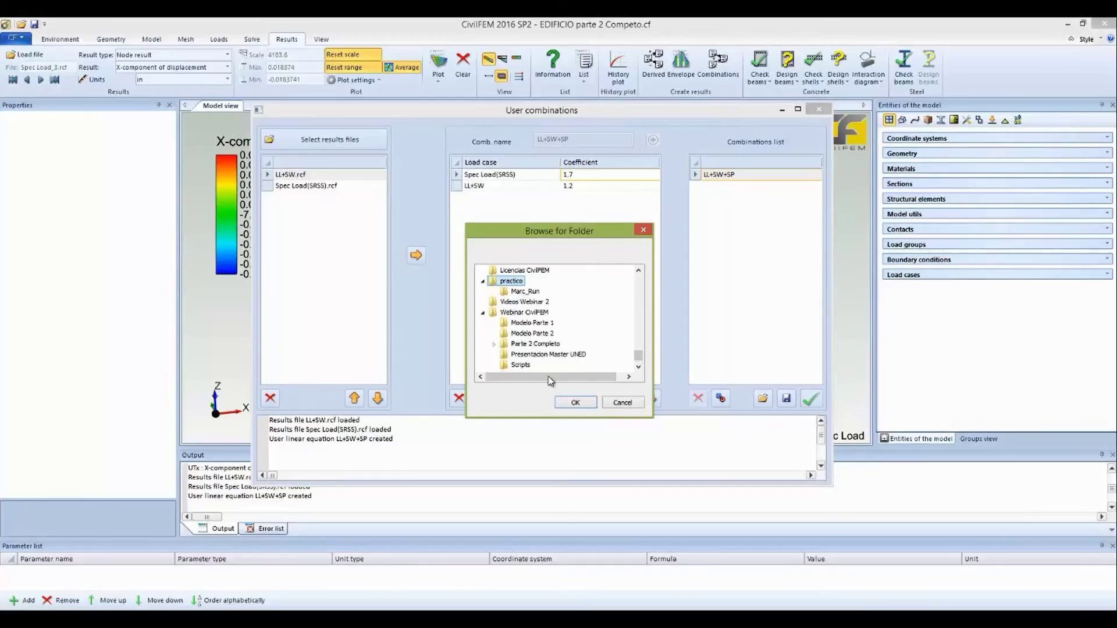
{"action": "left_click", "coordinate": [575, 404]}
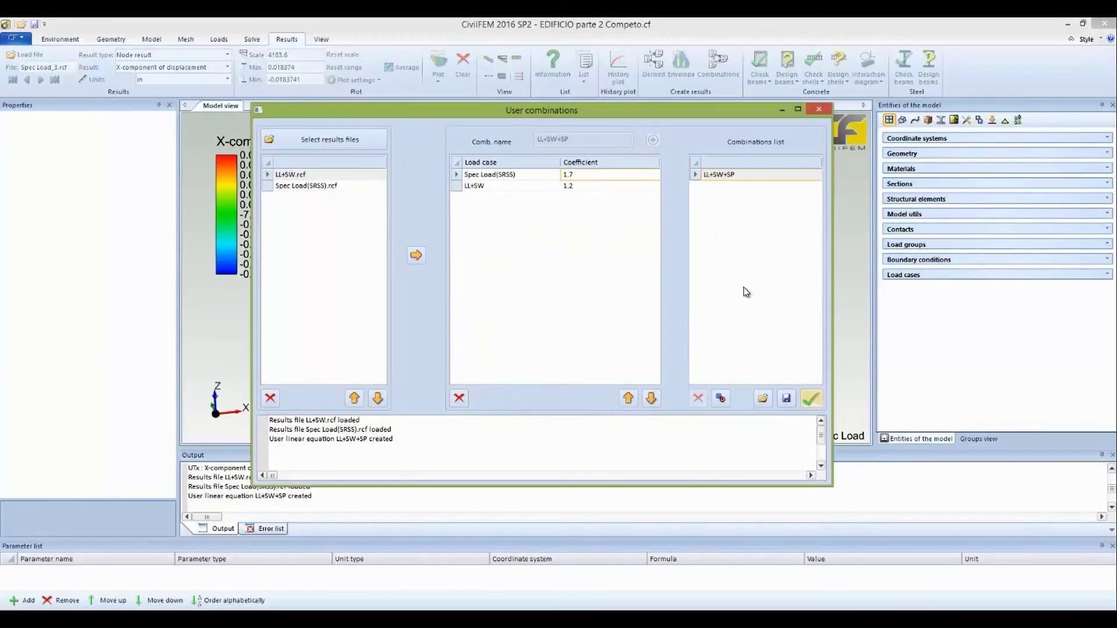
{"action": "left_click", "coordinate": [812, 402]}
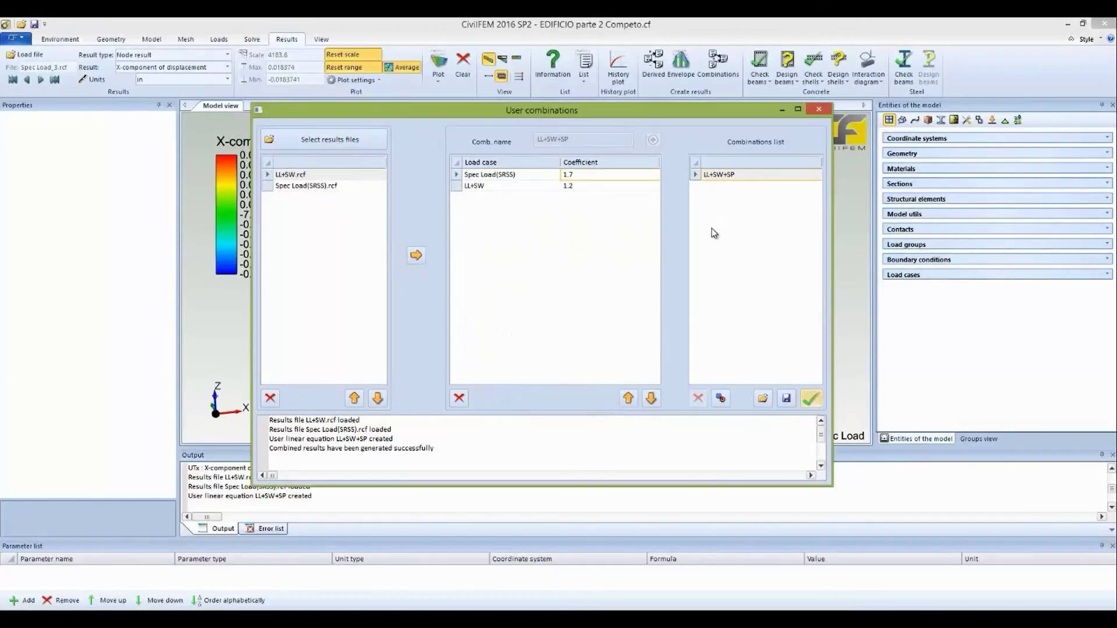
{"action": "left_click", "coordinate": [818, 110]}
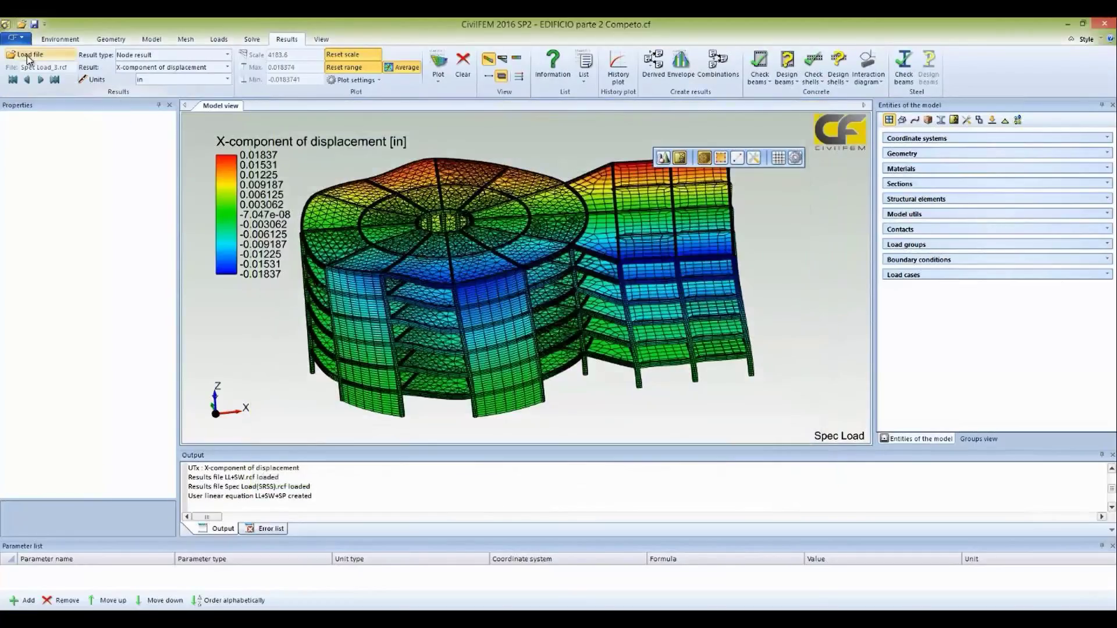
Load the combined results file SW+LL+SP.rcf from the Parte 2 Completo folder
{"action": "left_click", "coordinate": [28, 55]}
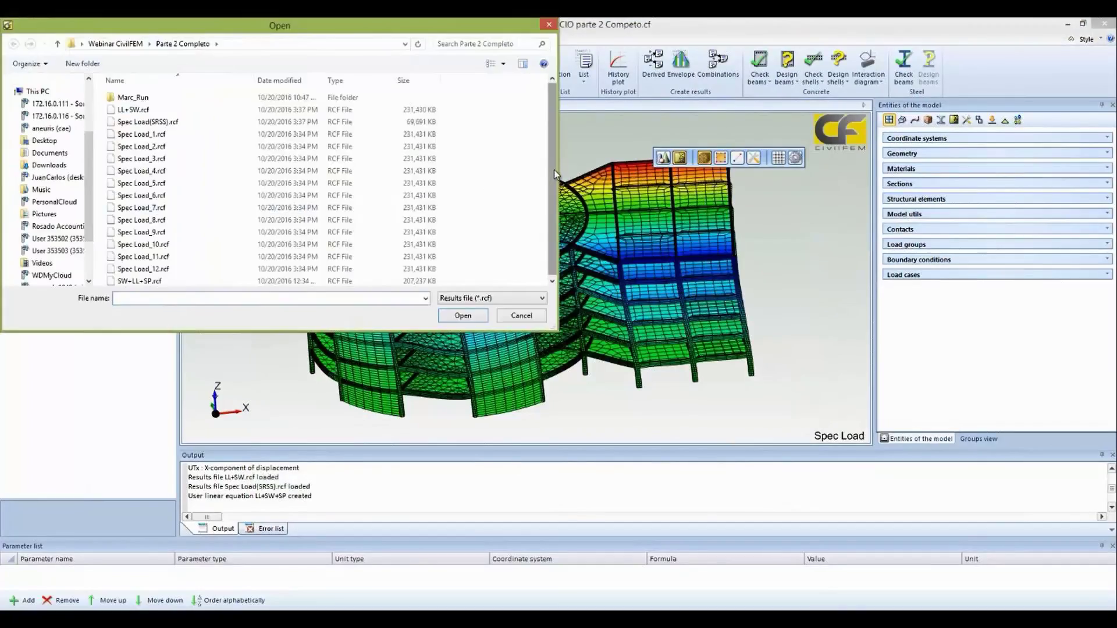
{"action": "left_click_drag", "start_coordinate": [554, 170], "coordinate": [552, 178]}
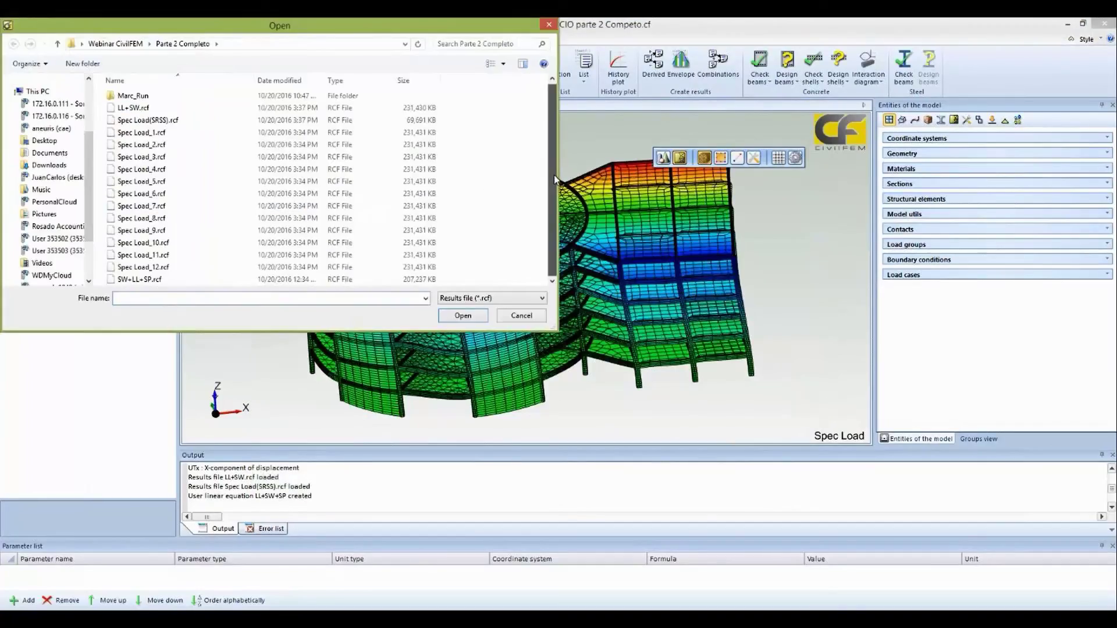
{"action": "left_click", "coordinate": [127, 280]}
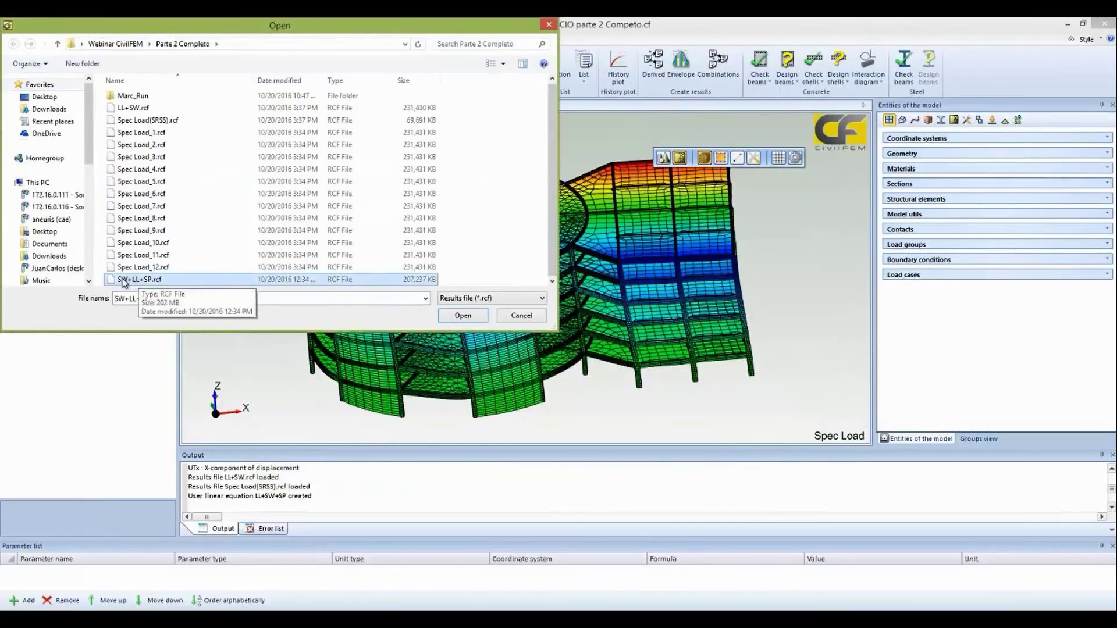
{"action": "left_click", "coordinate": [456, 318]}
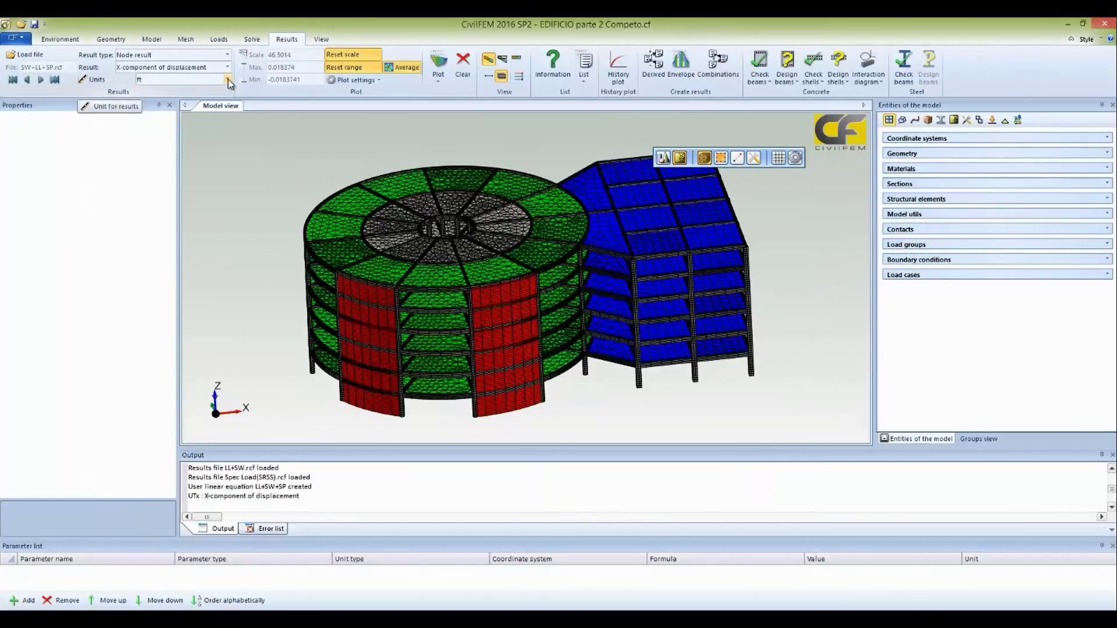
Set the result units to in and plot the X-component of displacement for the SW+LL+SP combination
{"action": "left_click", "coordinate": [227, 80]}
{"action": "left_click_drag", "start_coordinate": [278, 150], "coordinate": [281, 112]}
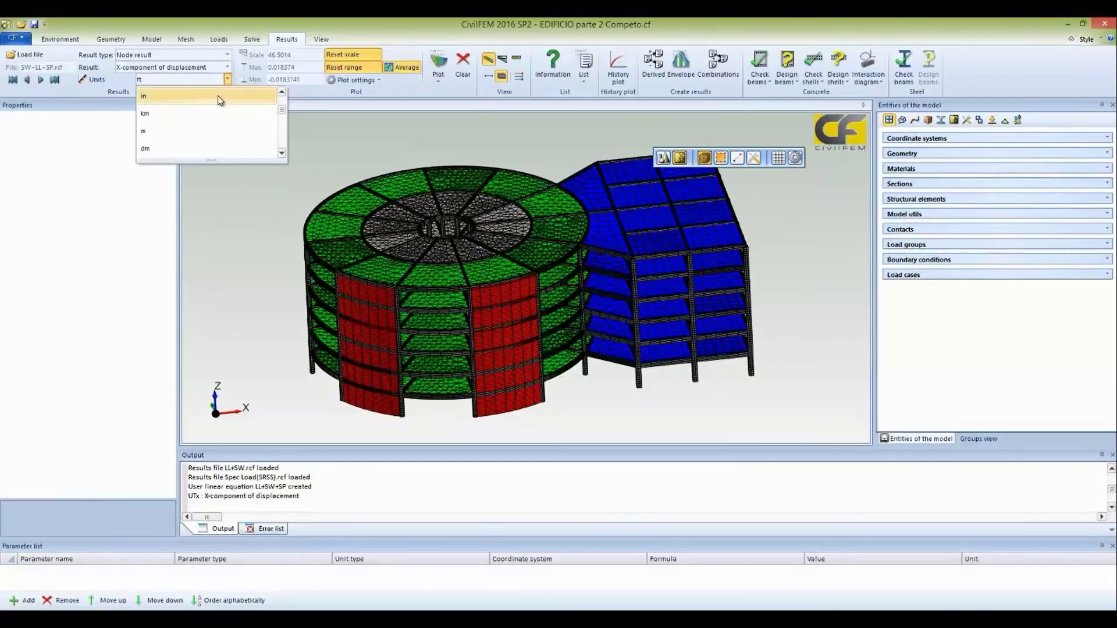
{"action": "left_click", "coordinate": [151, 95]}
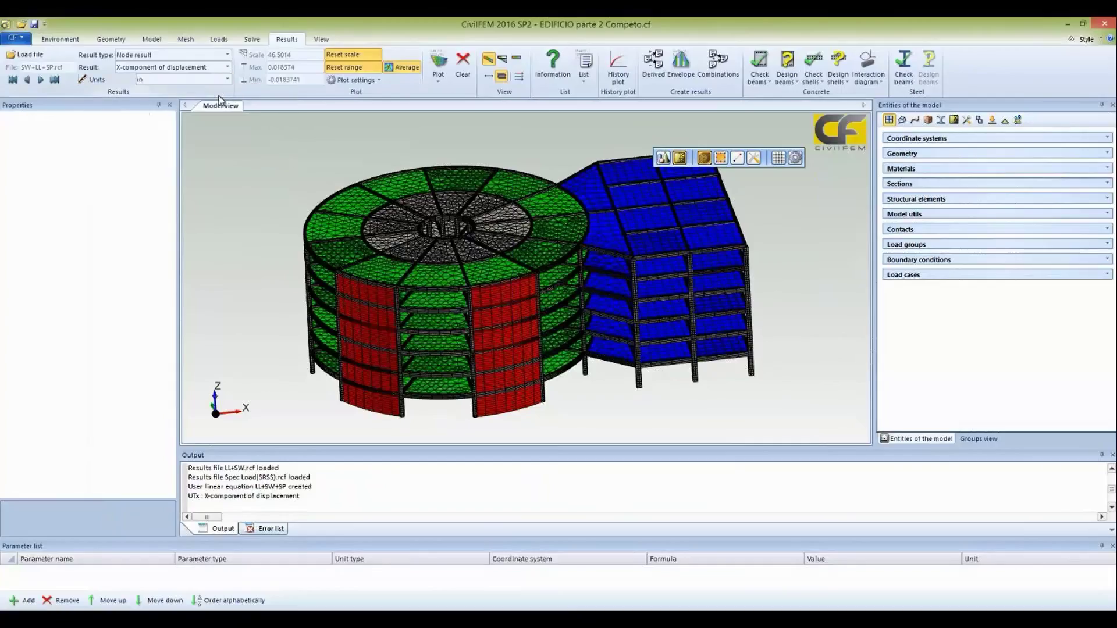
{"action": "left_click", "coordinate": [438, 71]}
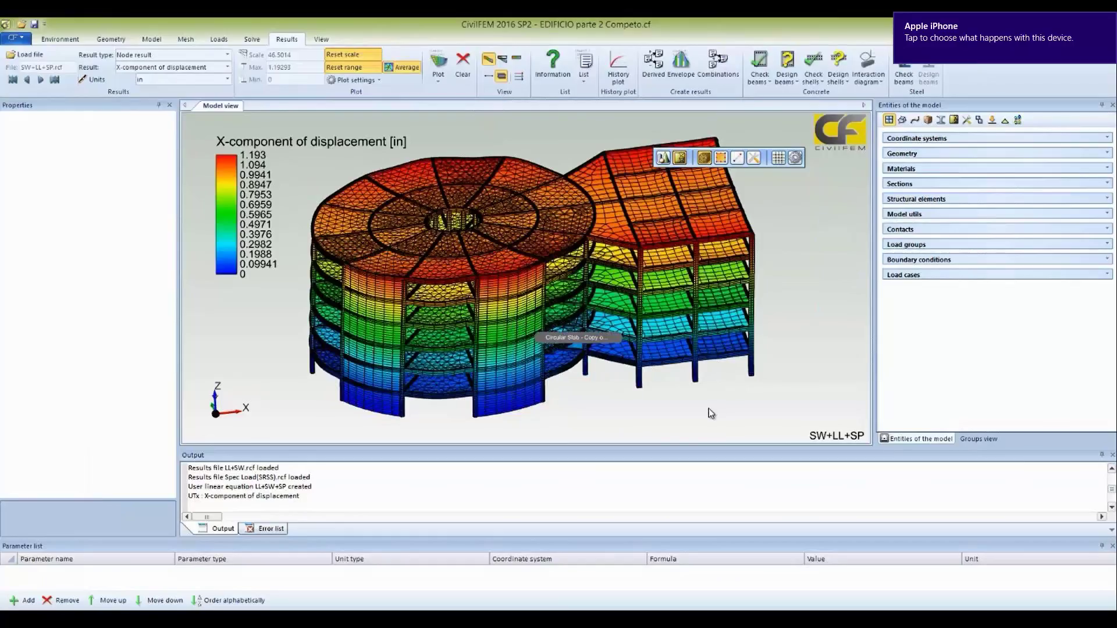
{"action": "left_click", "coordinate": [1108, 21]}
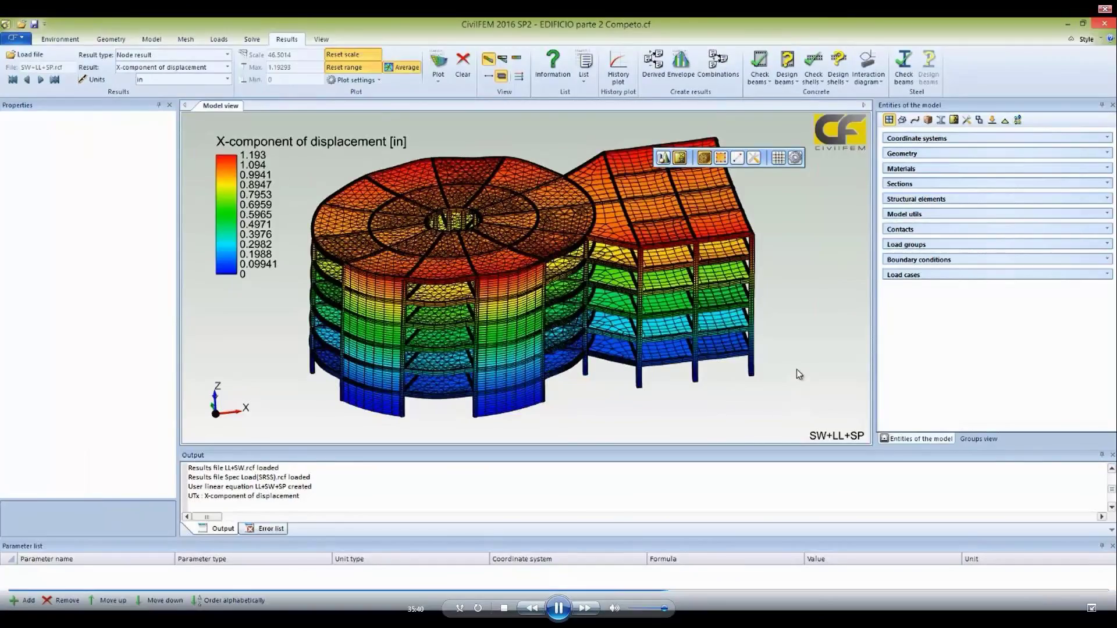